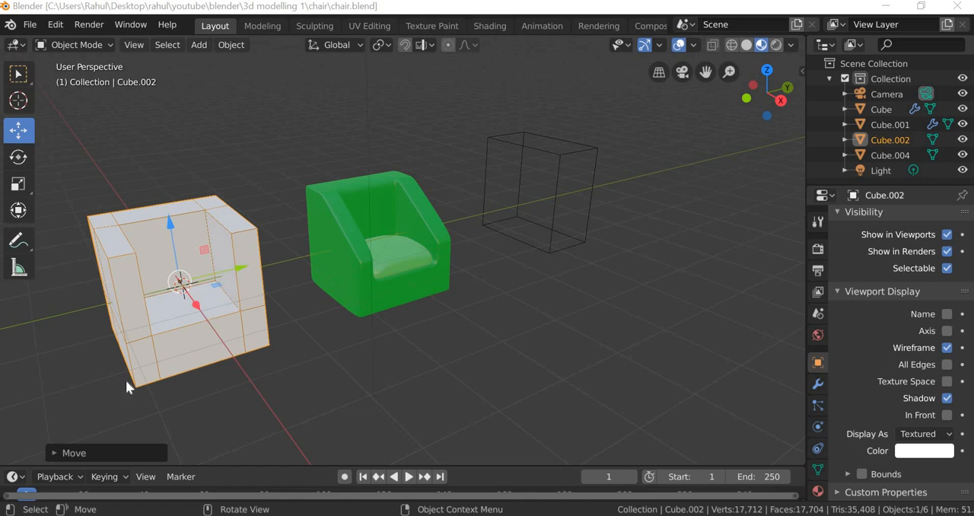
Step: Start a new General file and discard the unsaved changes of the open chair file
middle_click_drag(343, 377, 333, 358)
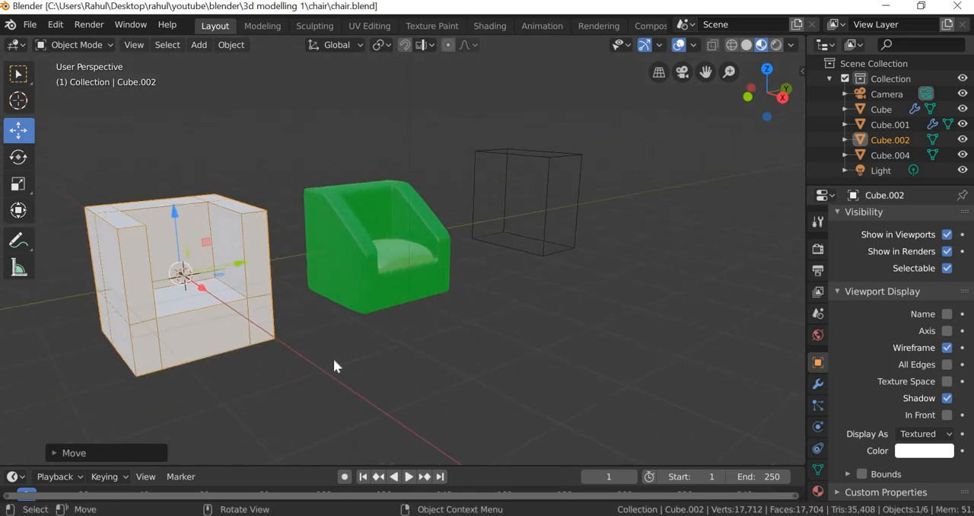
left_click(29, 24)
mouse_move(139, 42)
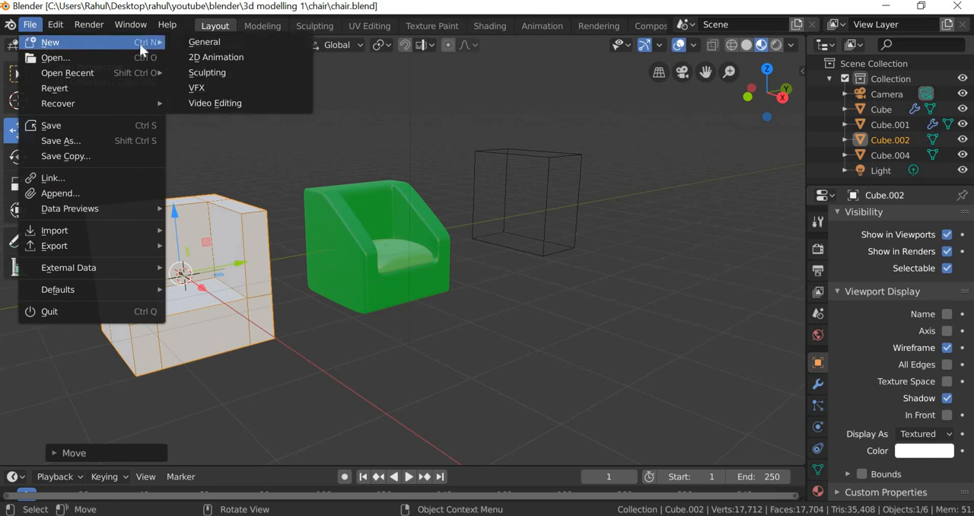
left_click(207, 40)
left_click(532, 283)
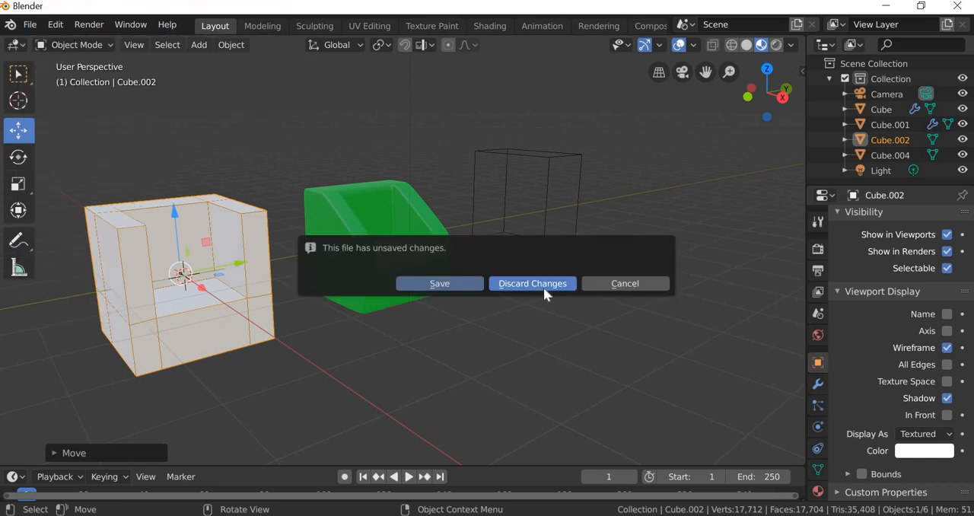
Step: Duplicate the default cube in place and narrow the copy along Y to a scale of about 0.548
middle_click_drag(446, 350, 413, 340)
scroll(413, 339, "up", 5)
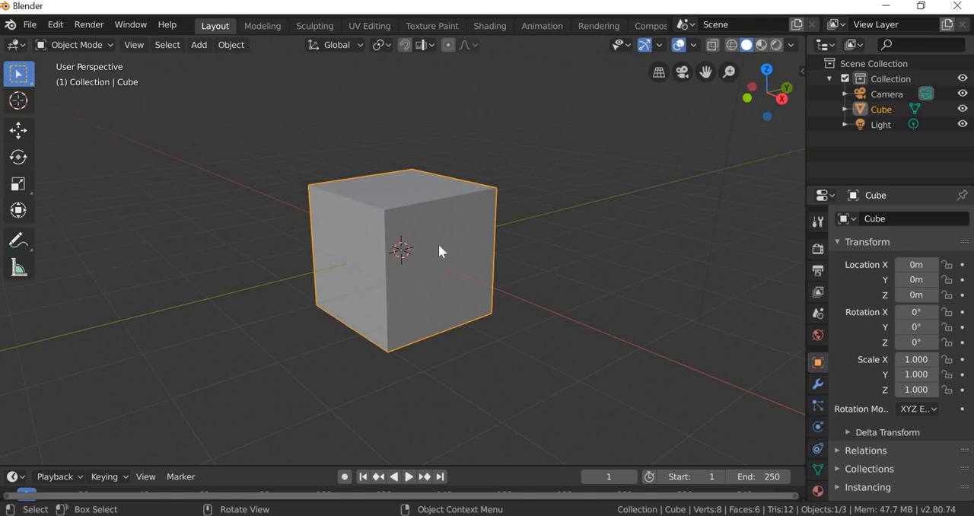
key("shift+d")
right_click(508, 307)
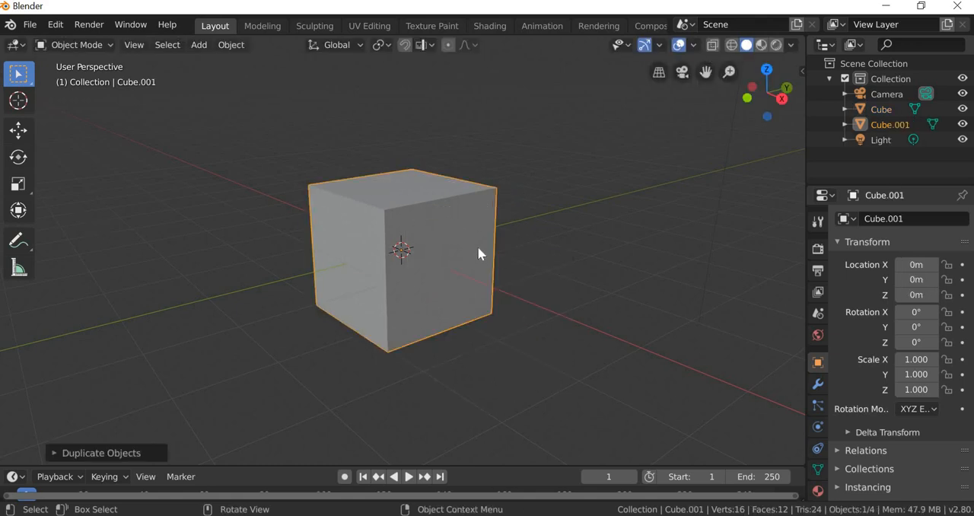
left_click(18, 183)
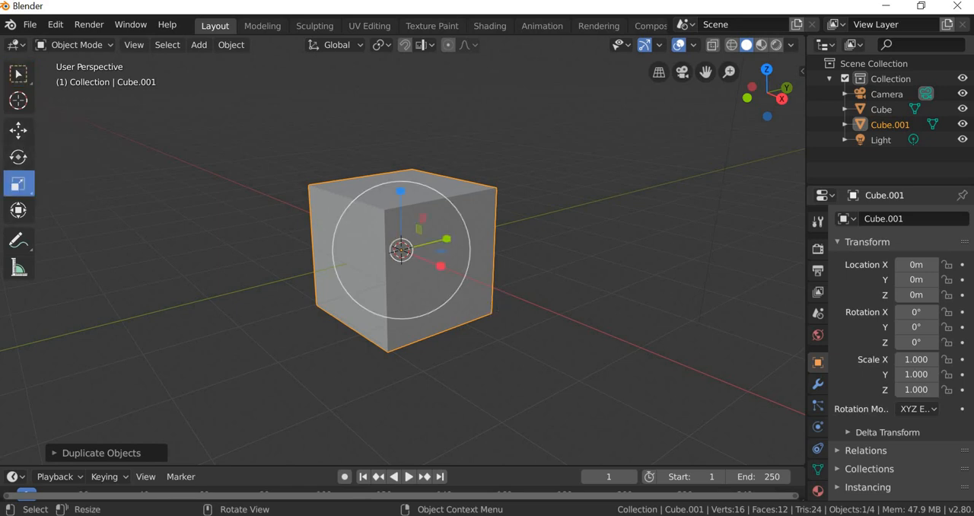
left_click_drag(448, 239, 370, 247)
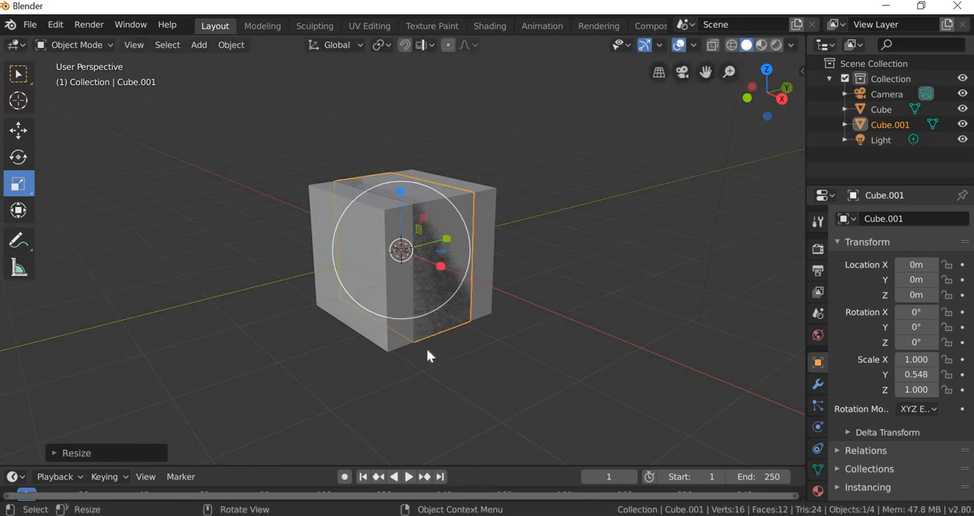
Step: Move the narrowed copy about 0.586 m along X and about 0.734 m up along Z
middle_click_drag(428, 352, 459, 293)
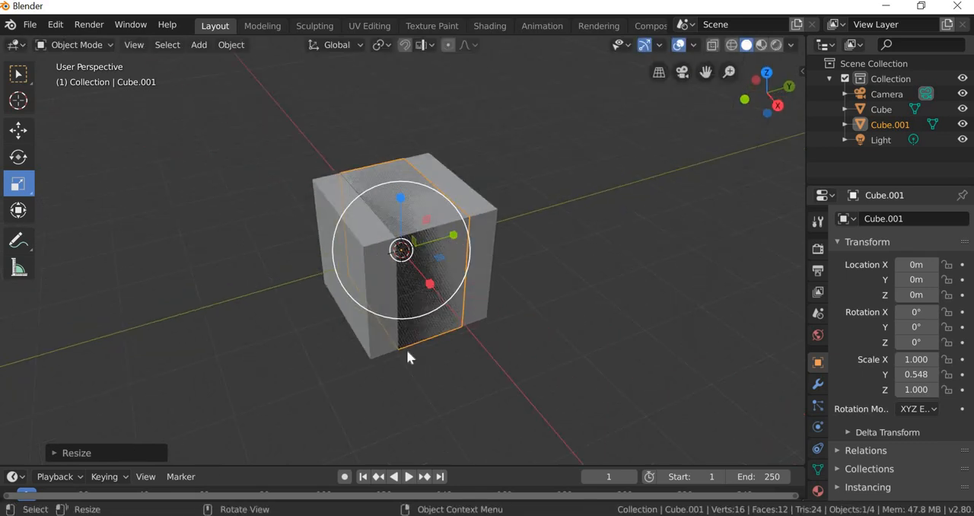
middle_click_drag(400, 413, 461, 410)
left_click(17, 132)
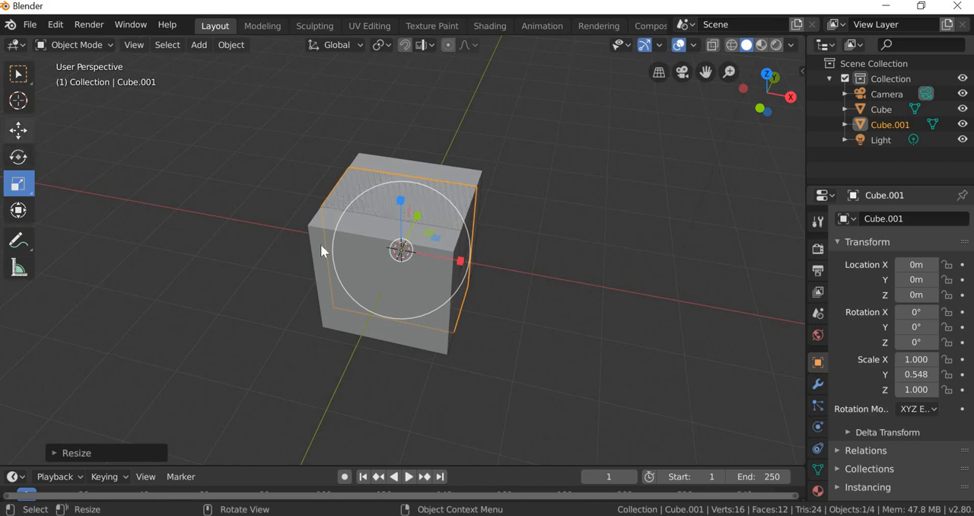
left_click_drag(471, 260, 456, 348)
middle_click_drag(425, 321, 429, 223)
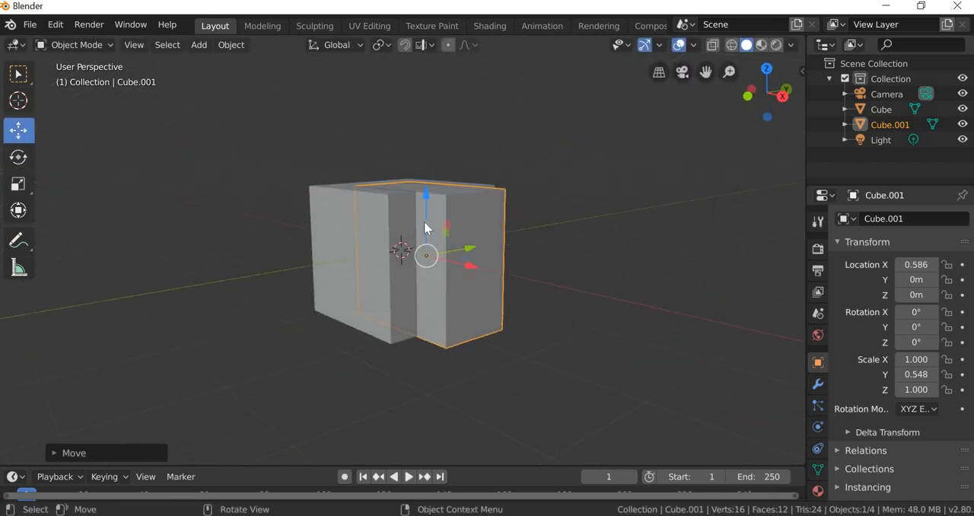
left_click_drag(428, 224, 429, 169)
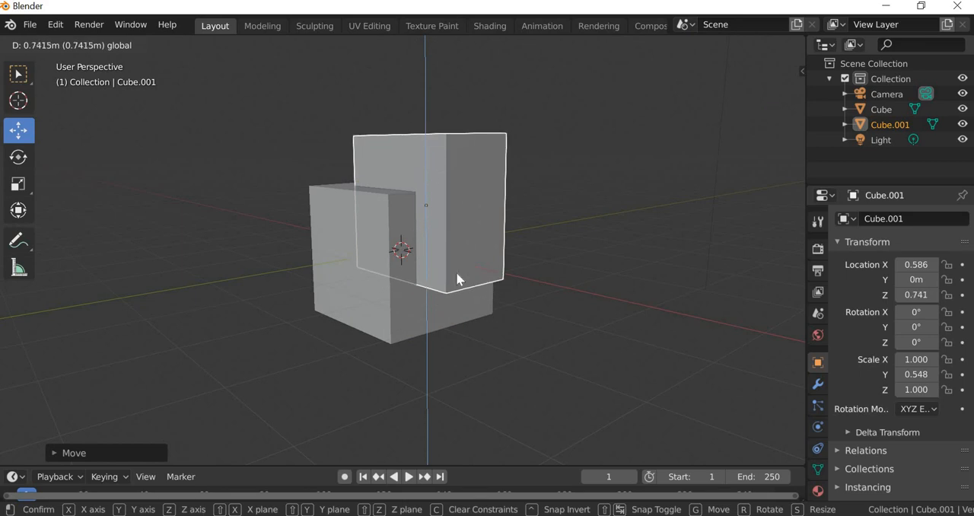
Step: Examine from several angles how the raised copy overlaps the original cube
middle_click_drag(400, 289, 434, 215)
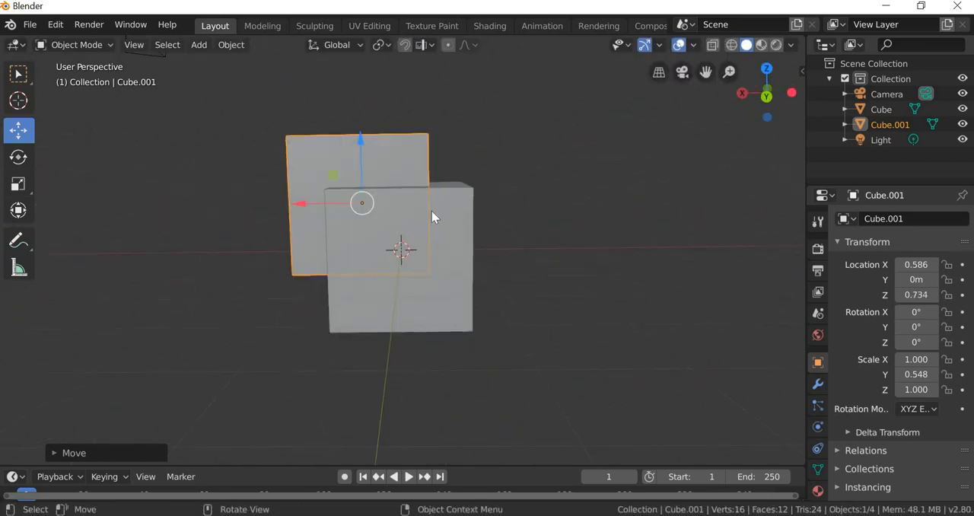
middle_click_drag(236, 293, 370, 309)
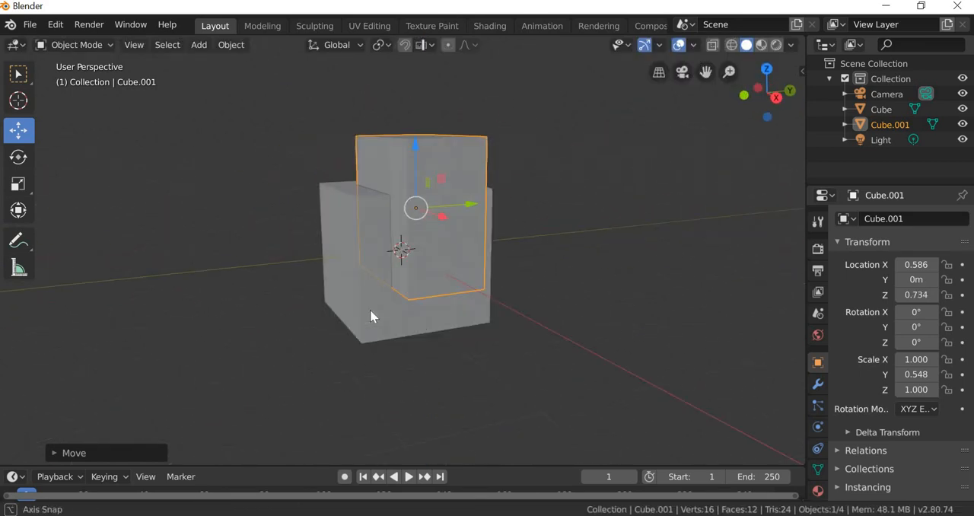
left_click(366, 313)
middle_click_drag(323, 376, 370, 389)
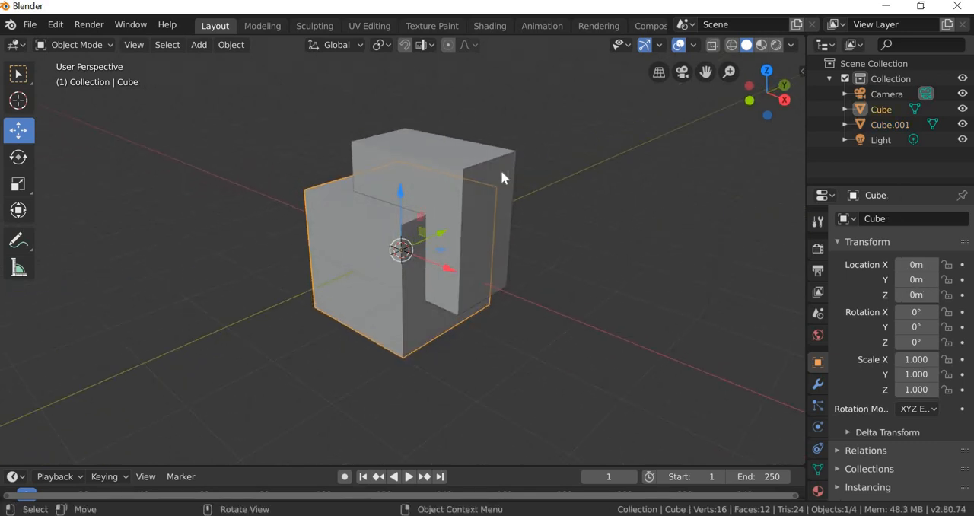
scroll(533, 294, "up", 1)
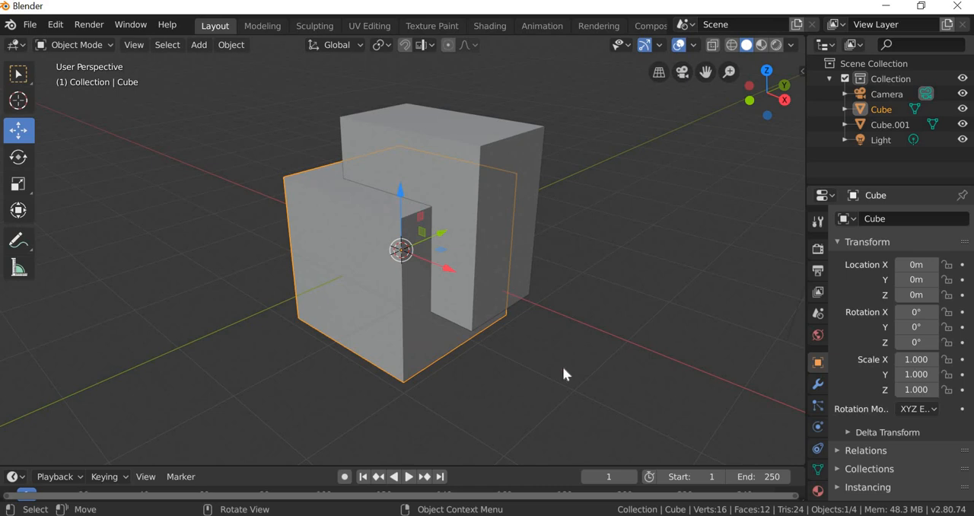
left_click(484, 355)
left_click(461, 347)
mouse_move(537, 372)
middle_mouse_down()
mouse_move(505, 363)
mouse_move(549, 379)
middle_mouse_up()
Step: Set the raised narrow copy's viewport display to Wire
left_click(521, 142)
middle_click_drag(498, 355, 548, 364)
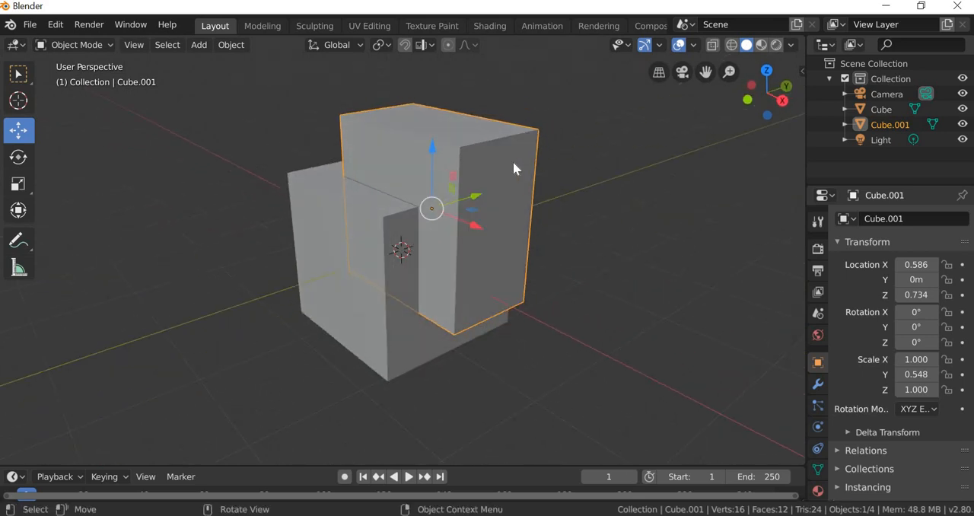
key("alt+a")
left_click(500, 145)
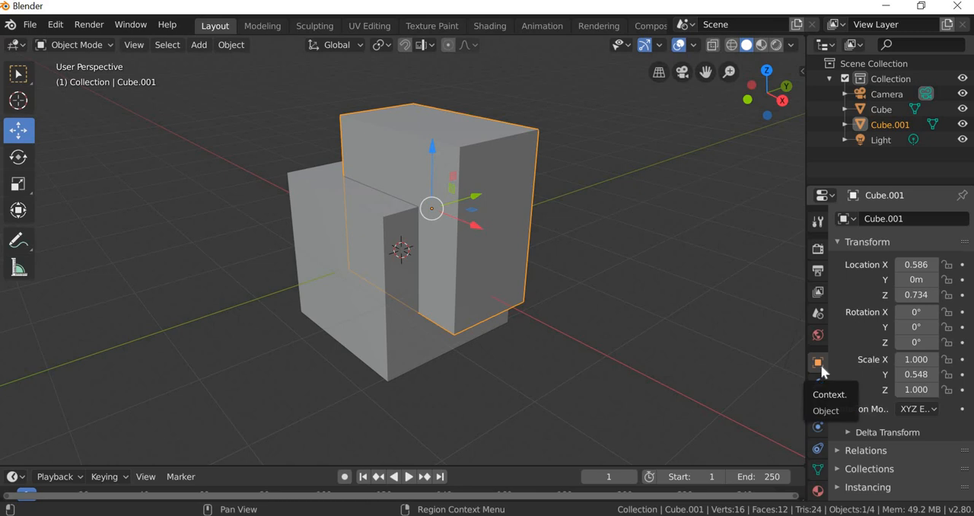
scroll(840, 363, "down", 4)
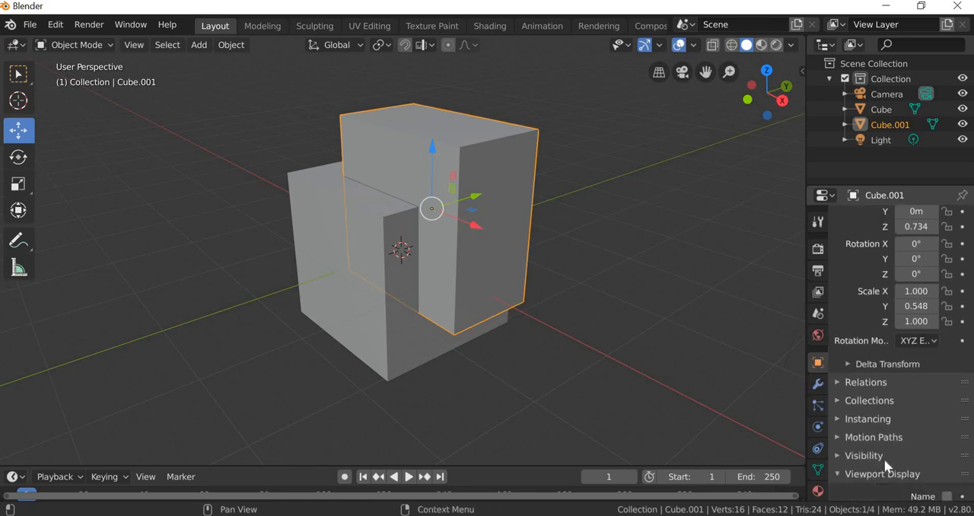
left_click(881, 472)
scroll(890, 456, "down", 3)
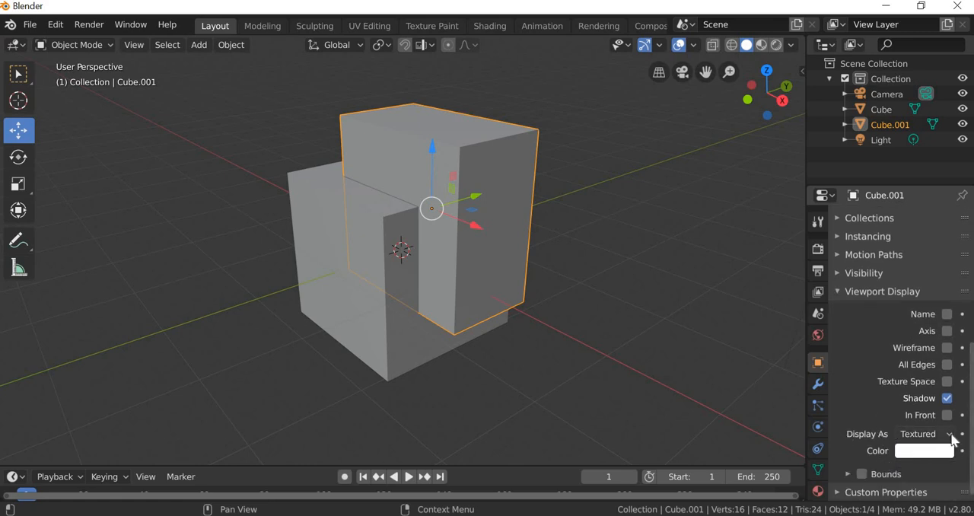
left_click(953, 440)
left_click(887, 400)
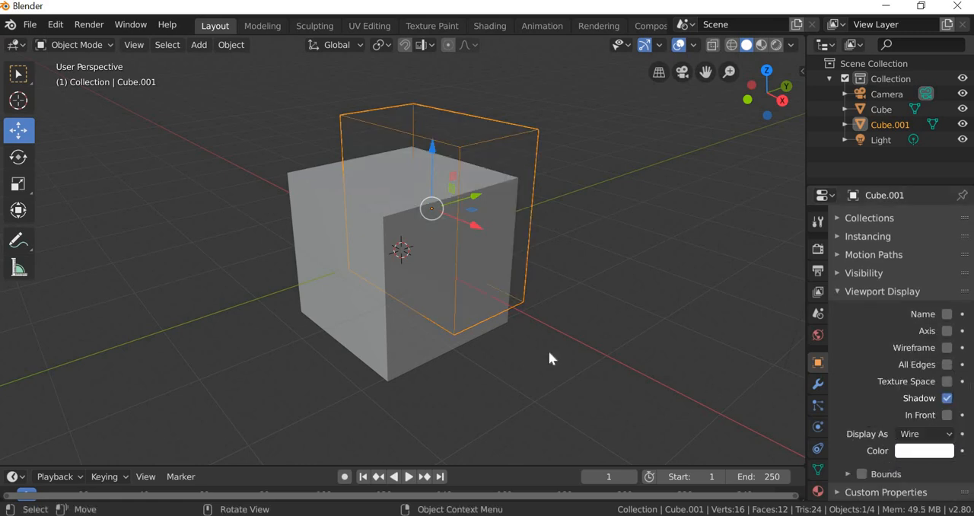
Step: Add a Boolean modifier with the Difference operation to the original cube, using the wireframe box Cube.001 as its object
left_click(551, 357)
left_click(373, 245)
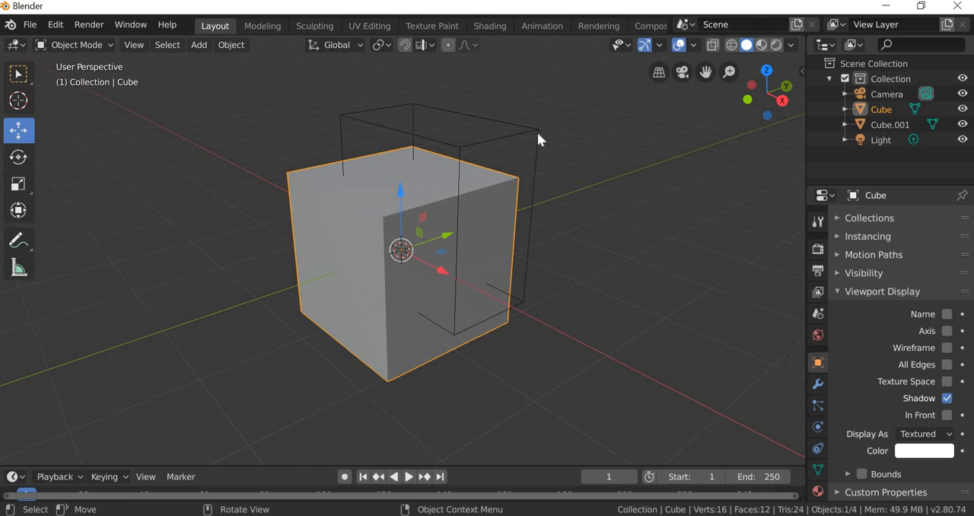
left_click(818, 385)
left_click(889, 221)
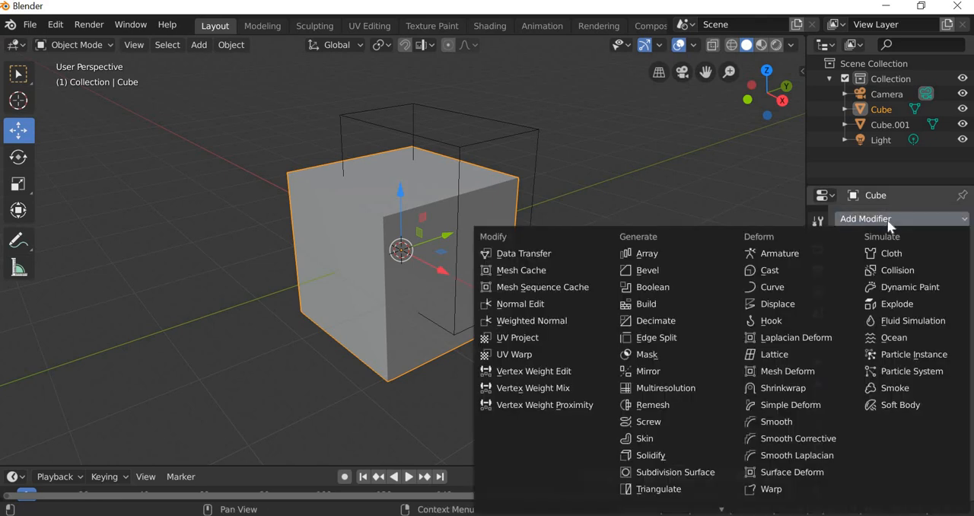
left_click(659, 290)
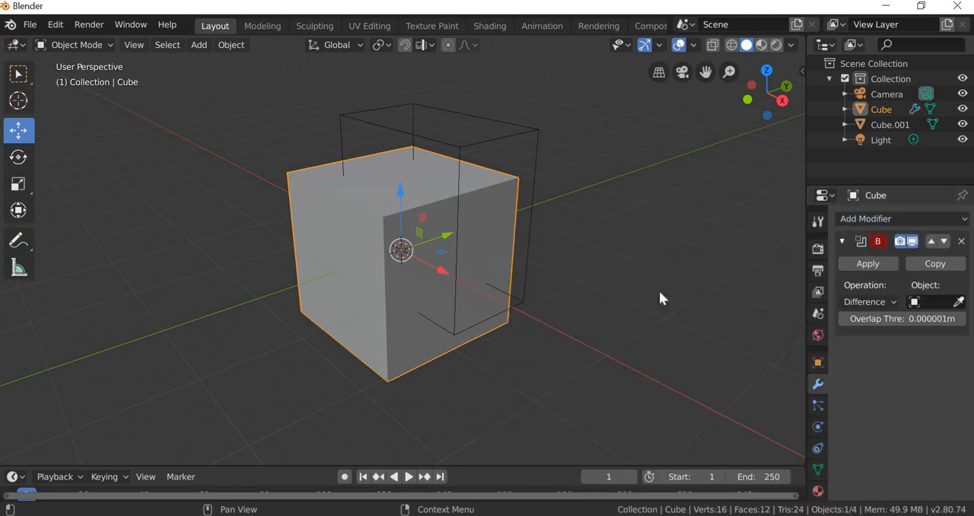
left_click(864, 304)
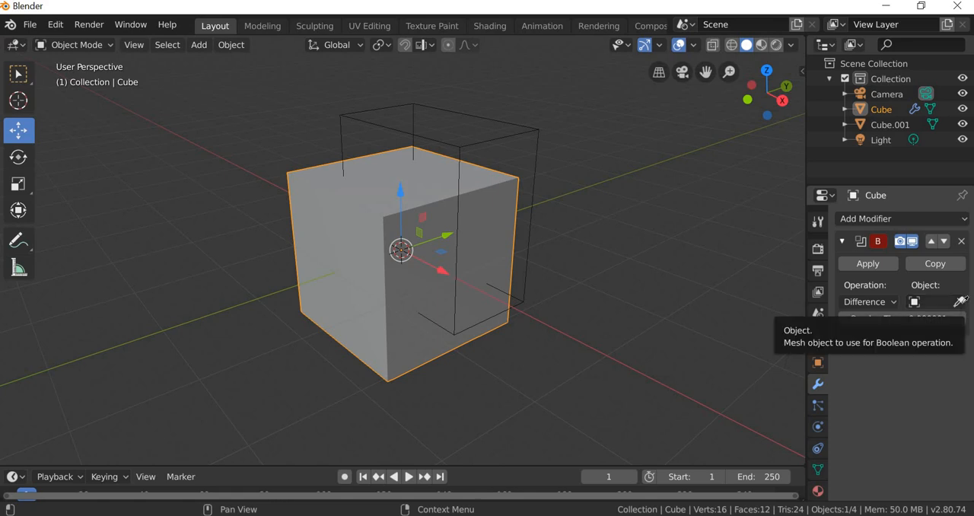
left_click(960, 303)
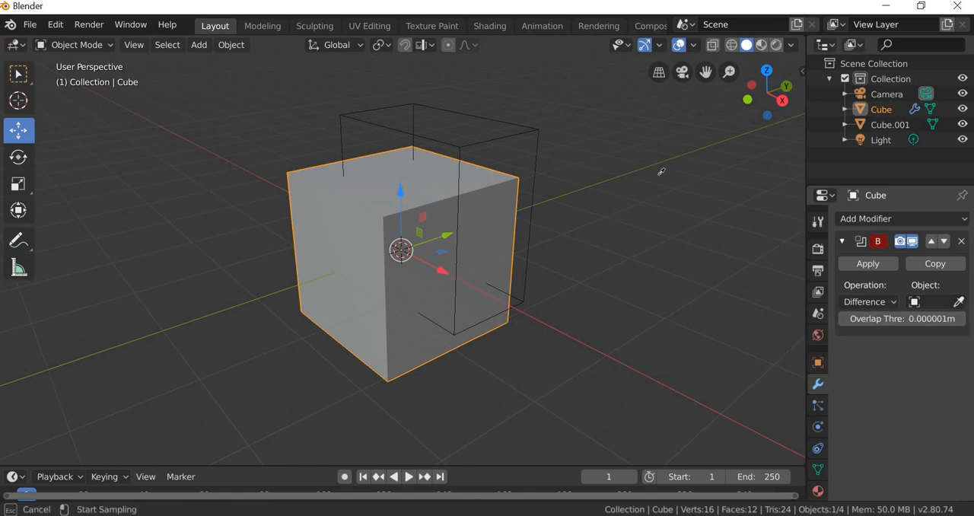
left_click(539, 141)
Step: Adjust the wireframe cutter box's position along Y and X to reshape the recess in the cube
left_click(19, 74)
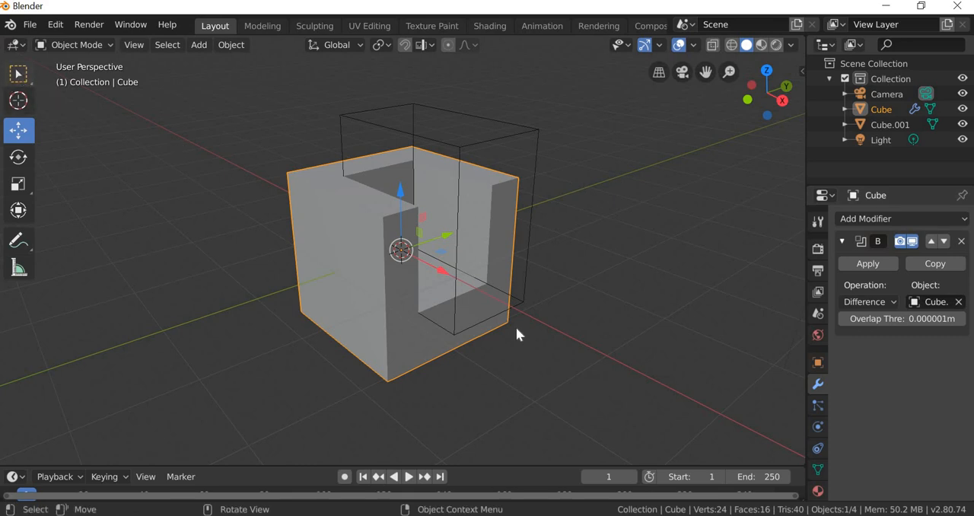
left_click(567, 349)
middle_click_drag(500, 363, 478, 349, "alt")
left_click(478, 350)
scroll(480, 368, "up", 2)
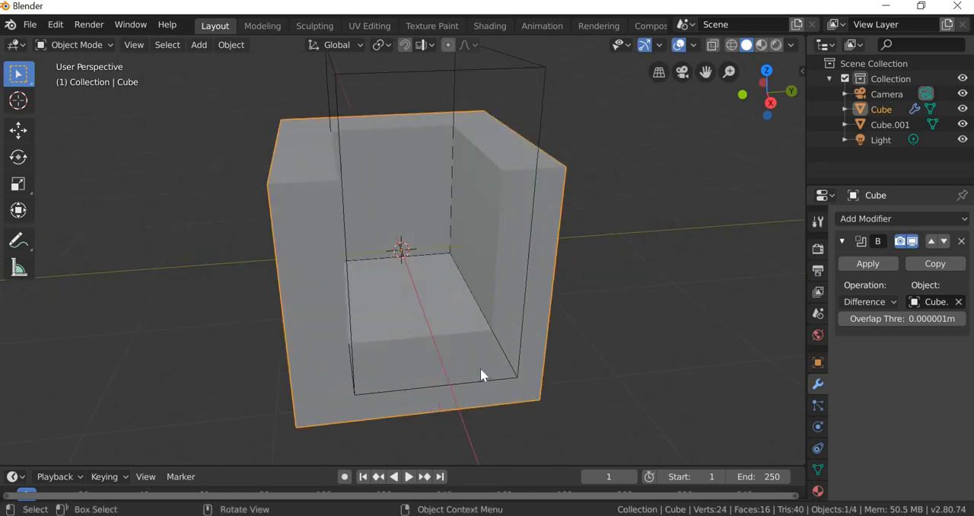
scroll(481, 368, "down", 3)
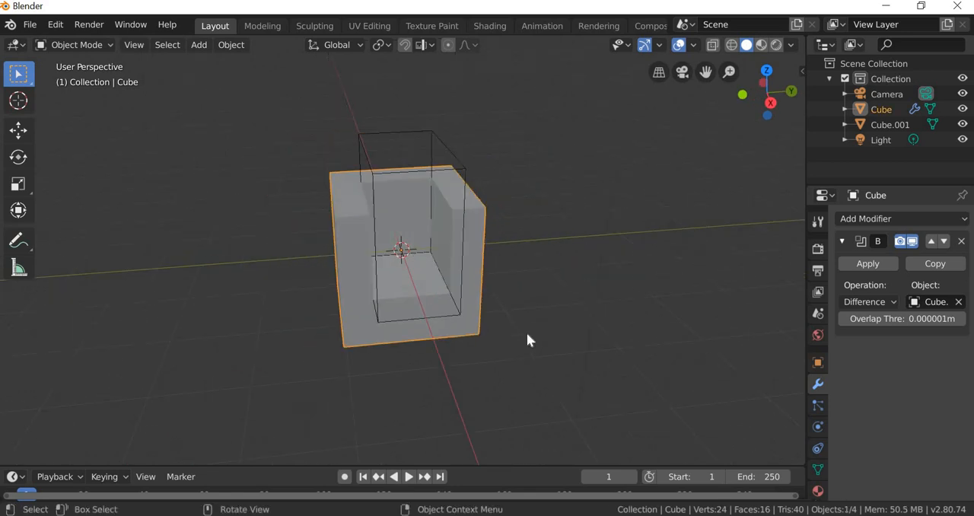
left_click(462, 177)
left_click(18, 131)
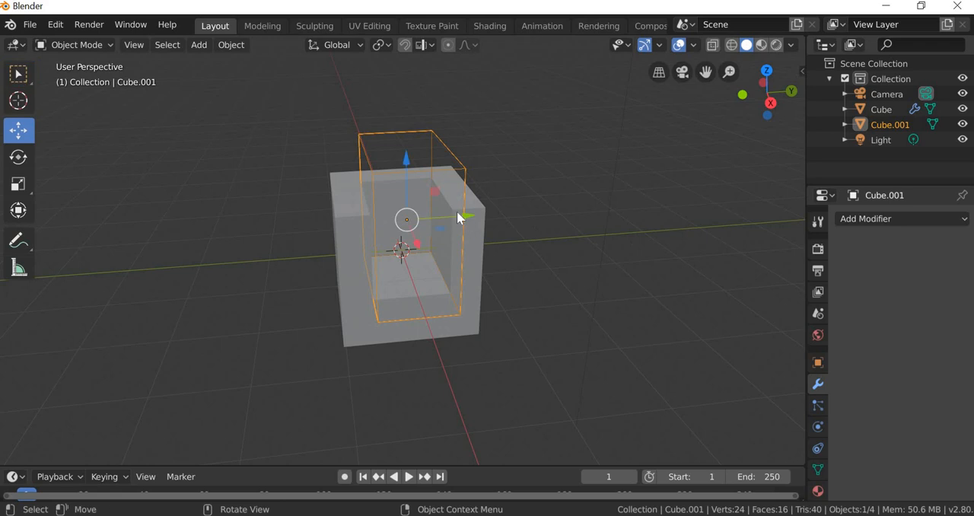
left_click_drag(457, 213, 511, 343)
middle_click_drag(511, 342, 489, 255)
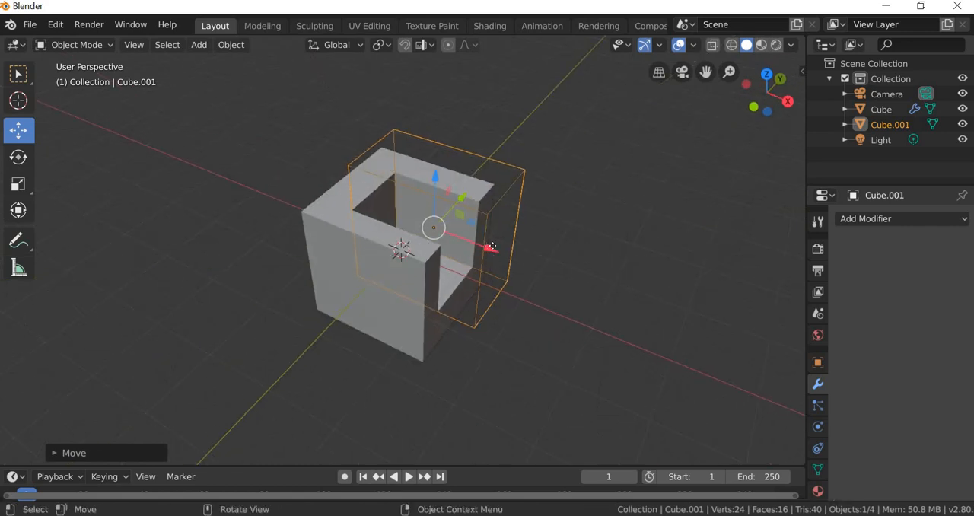
left_click_drag(493, 246, 428, 305)
middle_click_drag(428, 304, 450, 219)
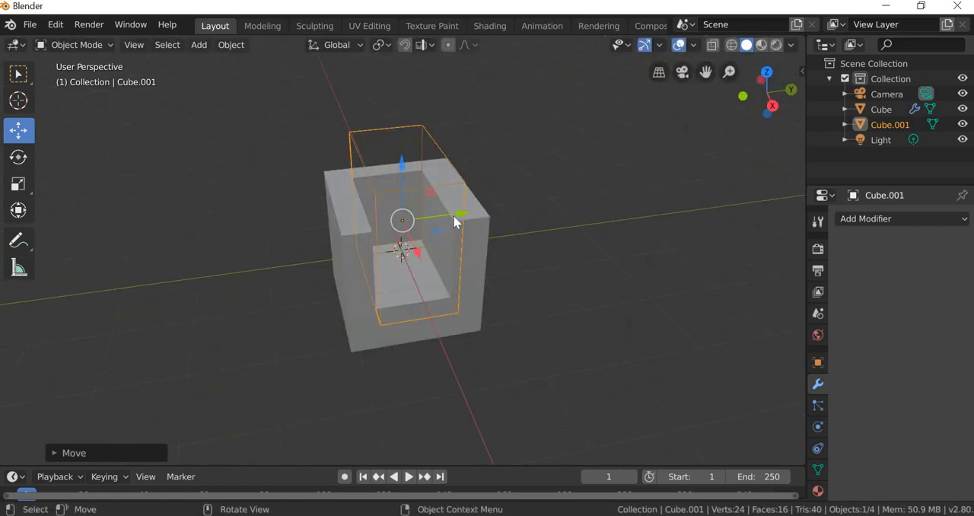
Step: Recenter the wireframe cutter box along Y between the armrests and raise it along Z to make the recess shallower
left_click_drag(455, 215, 449, 341)
middle_click_drag(449, 341, 449, 341)
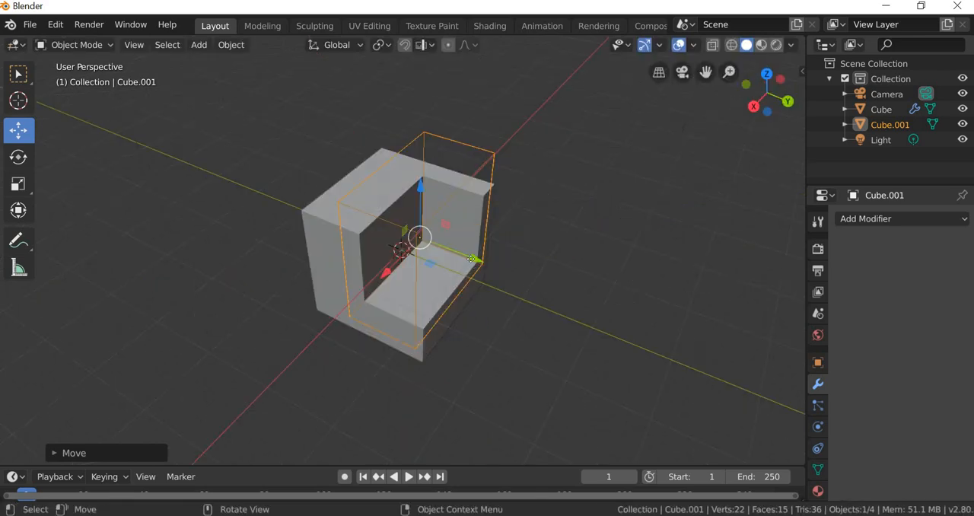
left_click_drag(472, 260, 434, 253)
left_click_drag(358, 342, 366, 340)
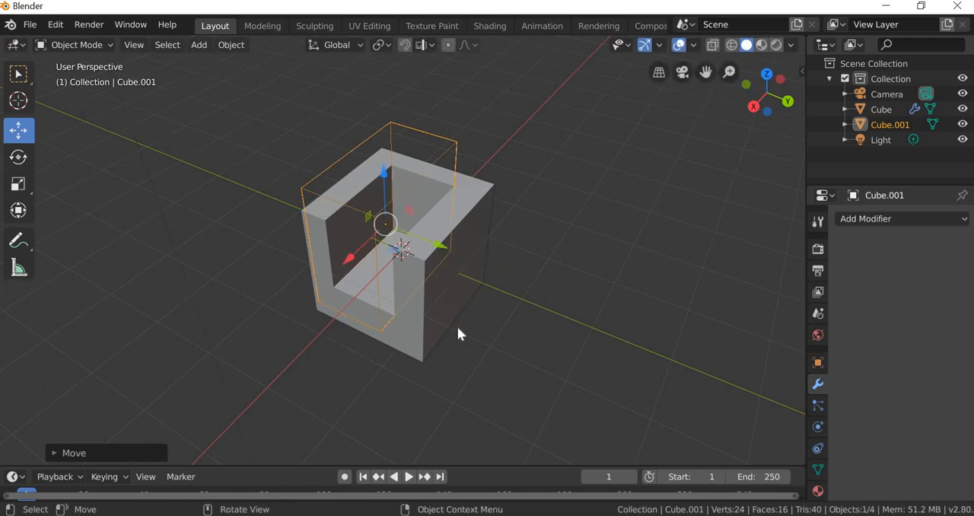
middle_click_drag(459, 332, 456, 259)
left_click_drag(455, 239, 504, 335)
middle_click_drag(487, 280, 448, 216)
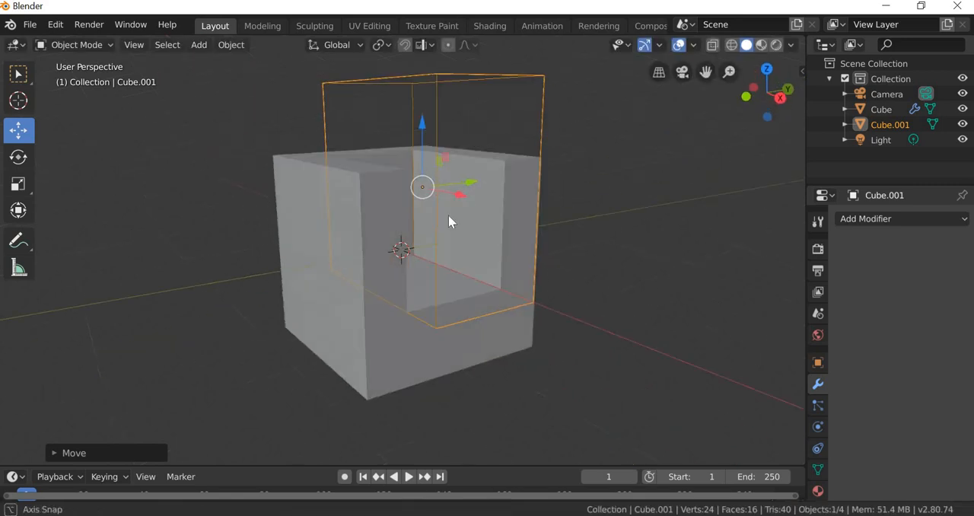
left_click_drag(421, 122, 449, 204)
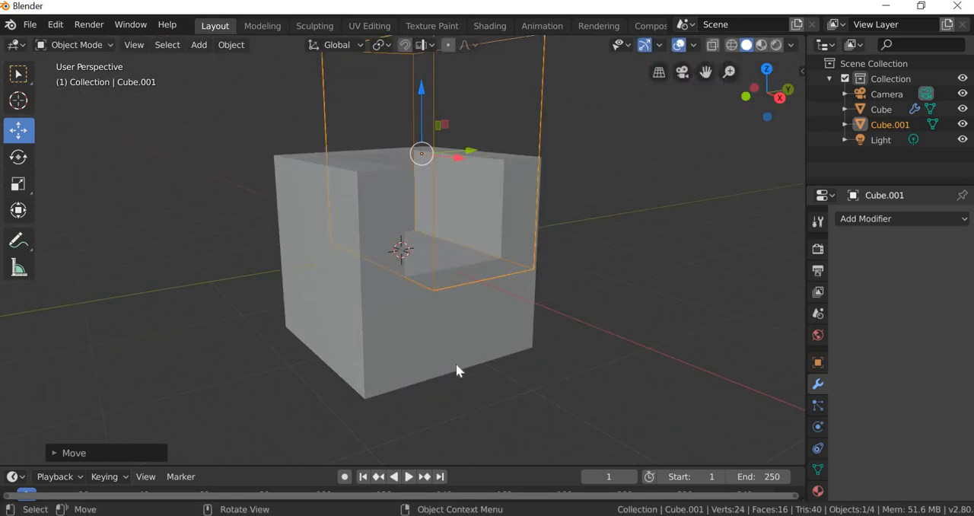
Step: Inspect the recess in the cube from several angles, selecting the original cube and clearing the selection
middle_click_drag(456, 370, 491, 383)
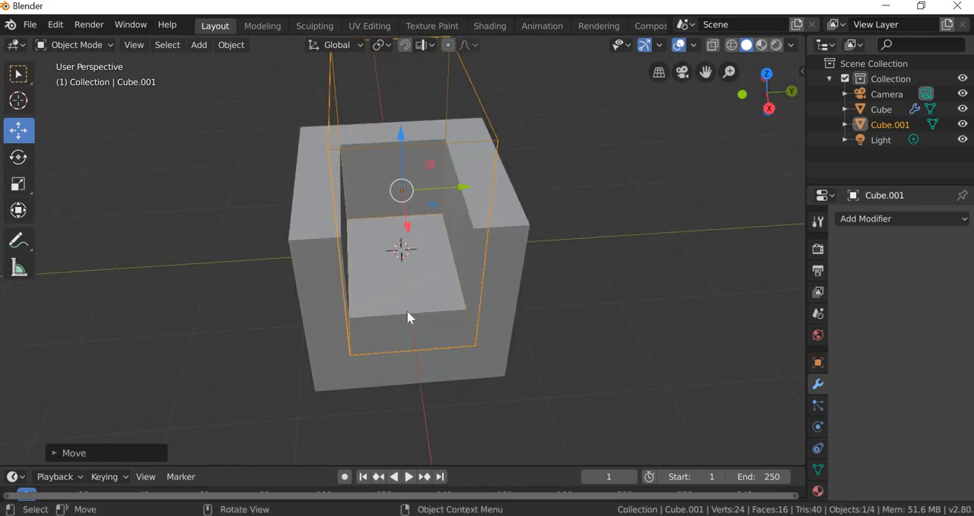
middle_click_drag(452, 272, 450, 258)
mouse_move(450, 256)
left_mouse_down()
mouse_move(464, 271)
mouse_move(451, 257)
left_mouse_up()
middle_click_drag(425, 372, 518, 382)
scroll(524, 383, "down", 3)
scroll(415, 333, "up", 1)
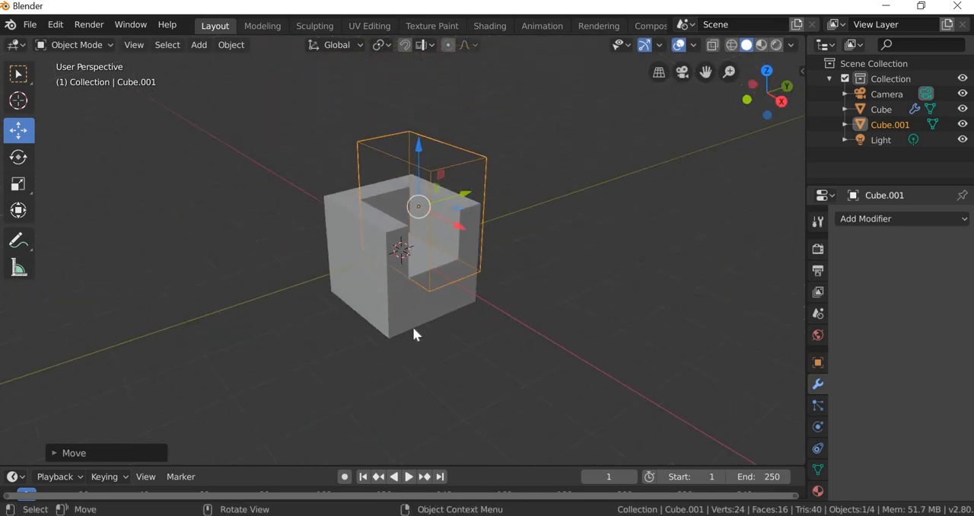
key("alt+a")
left_click(424, 313)
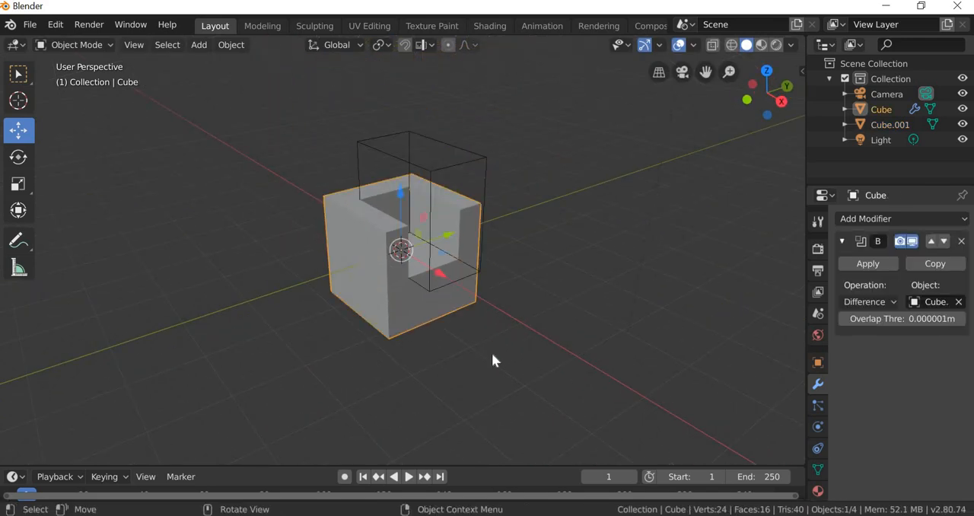
scroll(510, 371, "up", 2)
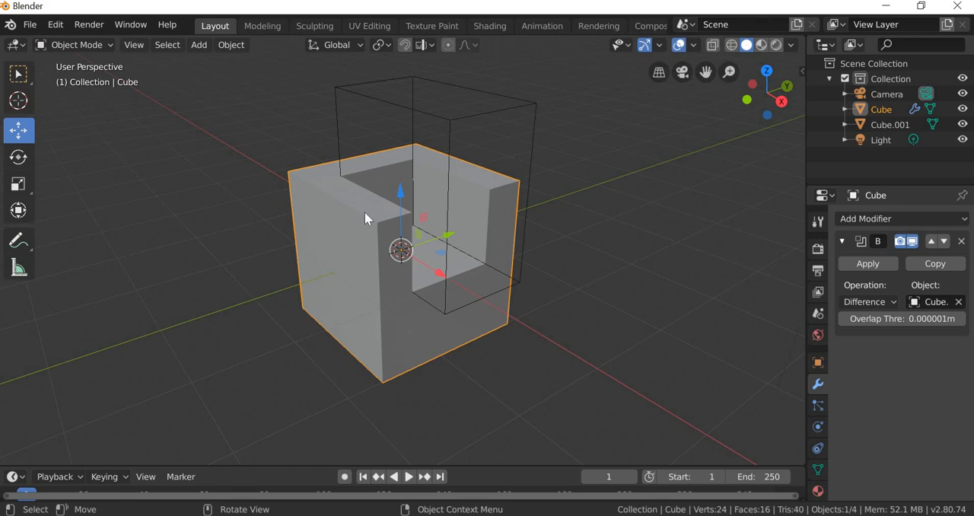
left_click(543, 376)
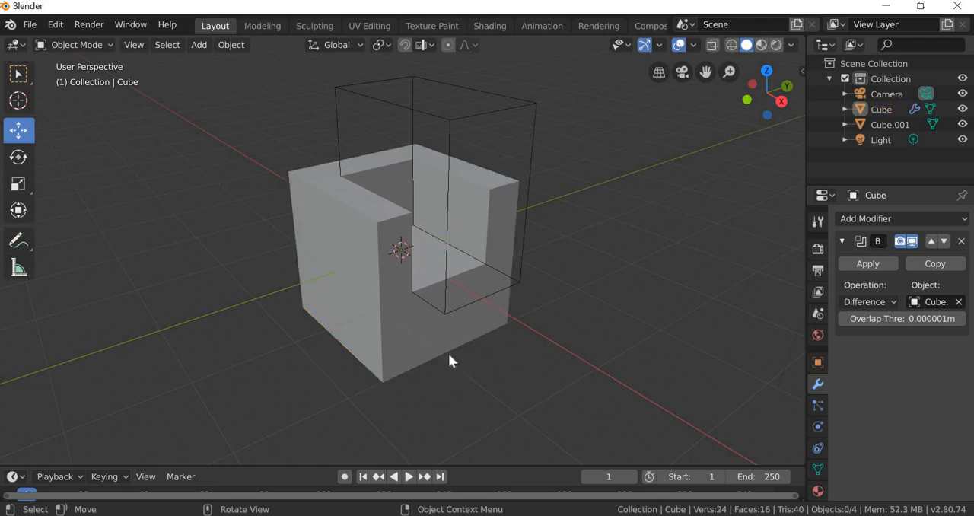
Step: Enable the Wireframe overlay in the original cube's viewport display settings and deselect it
middle_click_drag(406, 339, 443, 343)
left_click(442, 343)
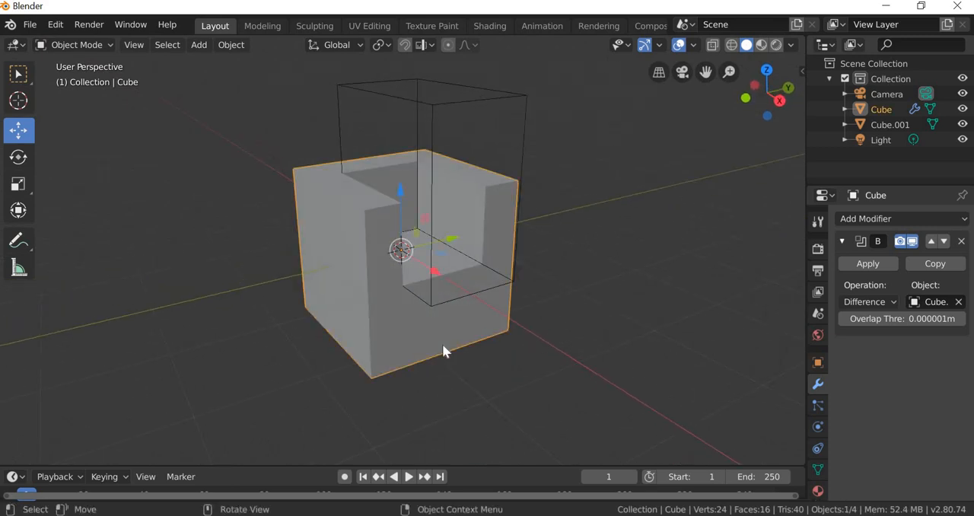
left_click(819, 363)
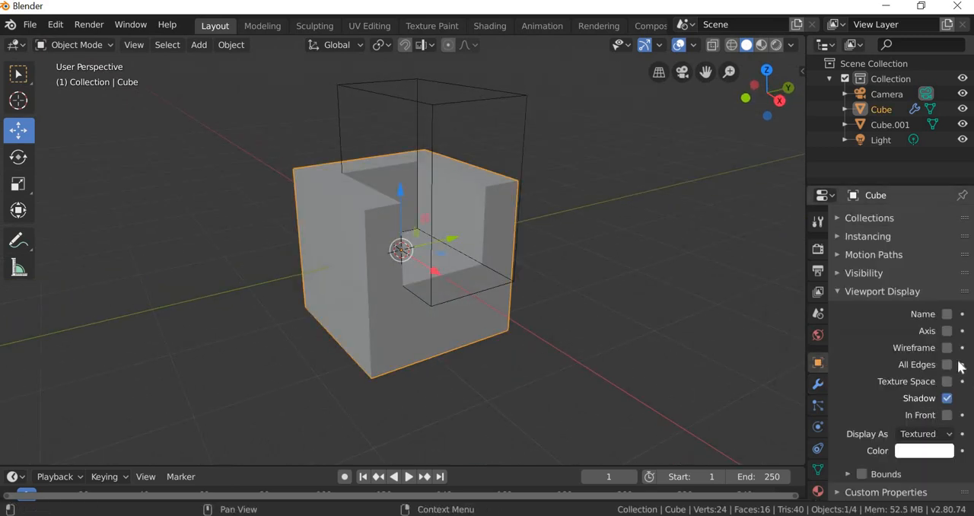
left_click(947, 347)
left_click(392, 397)
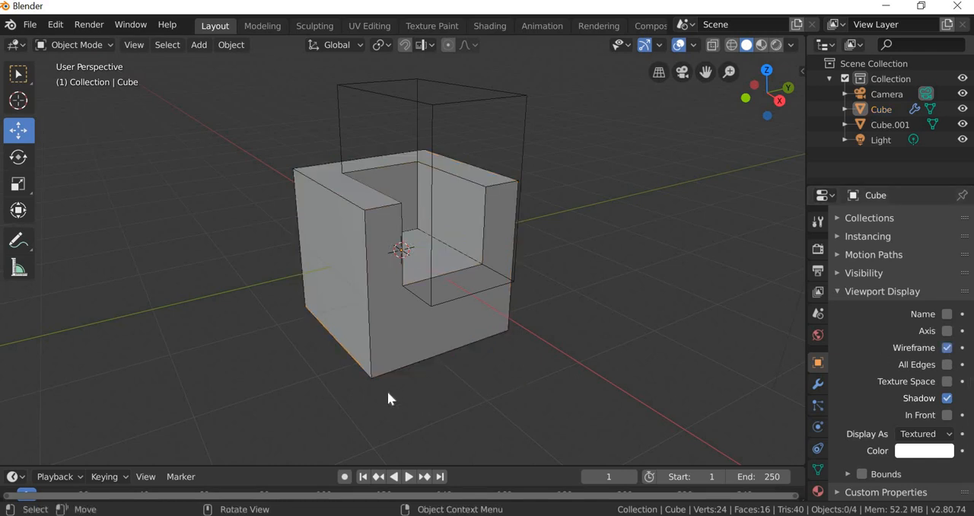
Step: Compare the cube's base mesh in the Modeling workspace with its modified shape in the Layout workspace
middle_click_drag(387, 392, 387, 291)
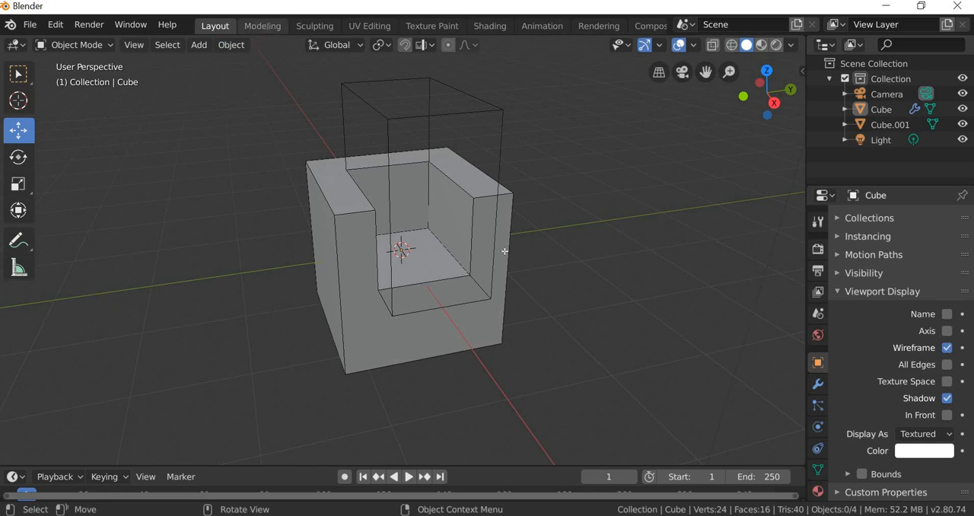
left_click(261, 26)
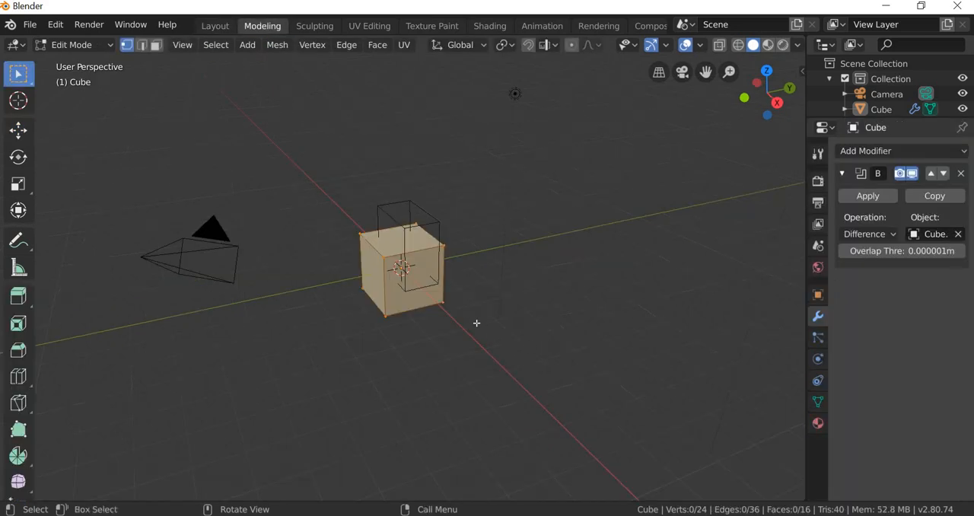
left_click(216, 26)
middle_click_drag(622, 396, 278, 47)
left_click(263, 27)
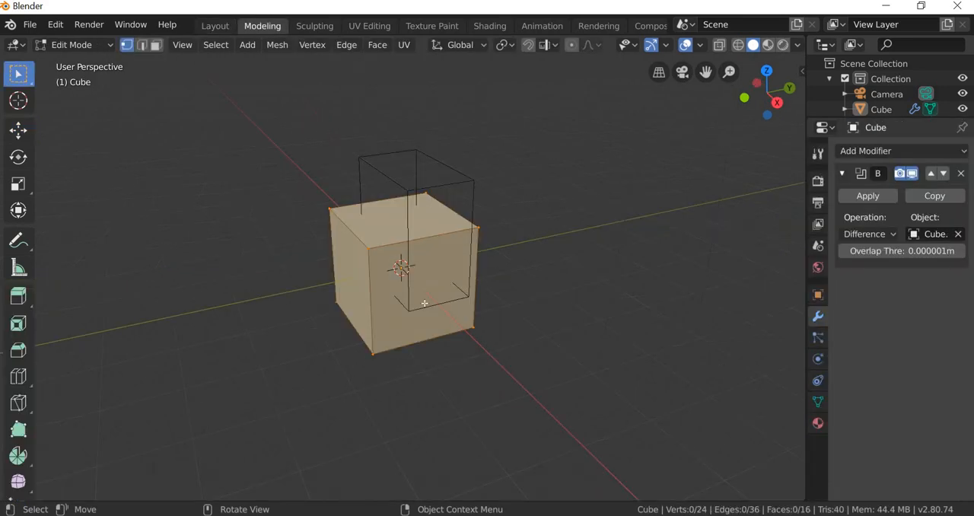
middle_click_drag(446, 374, 405, 335)
Step: Apply the Boolean modifier to the original cube and deselect it
left_click(404, 334)
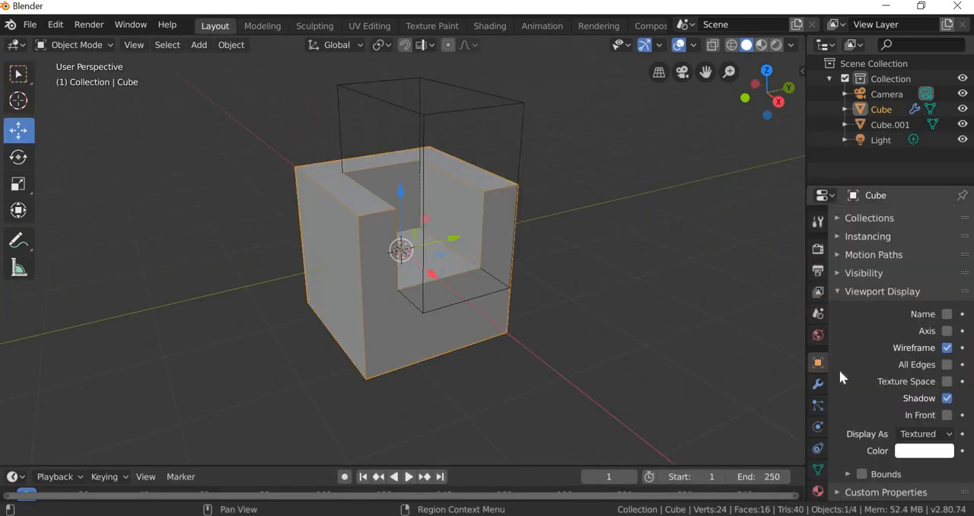
left_click(818, 384)
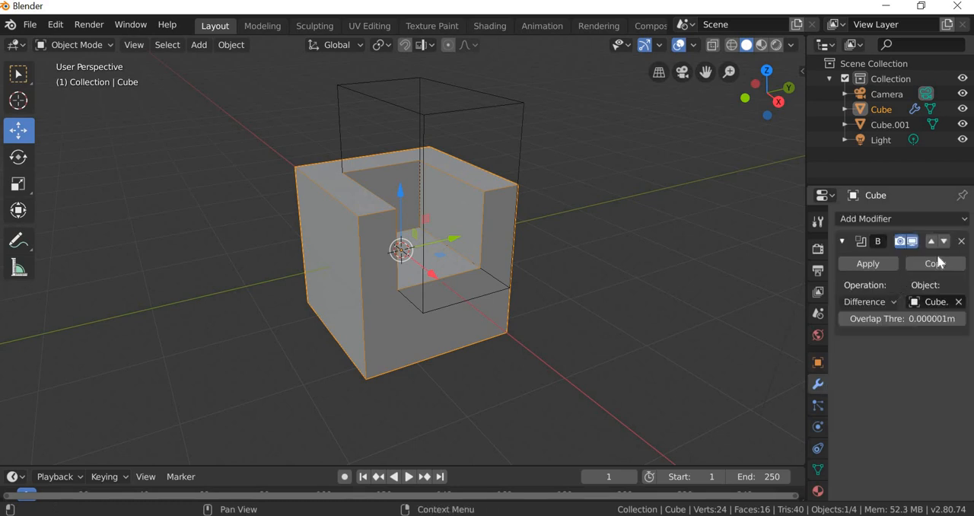
left_click(863, 266)
left_click(476, 372)
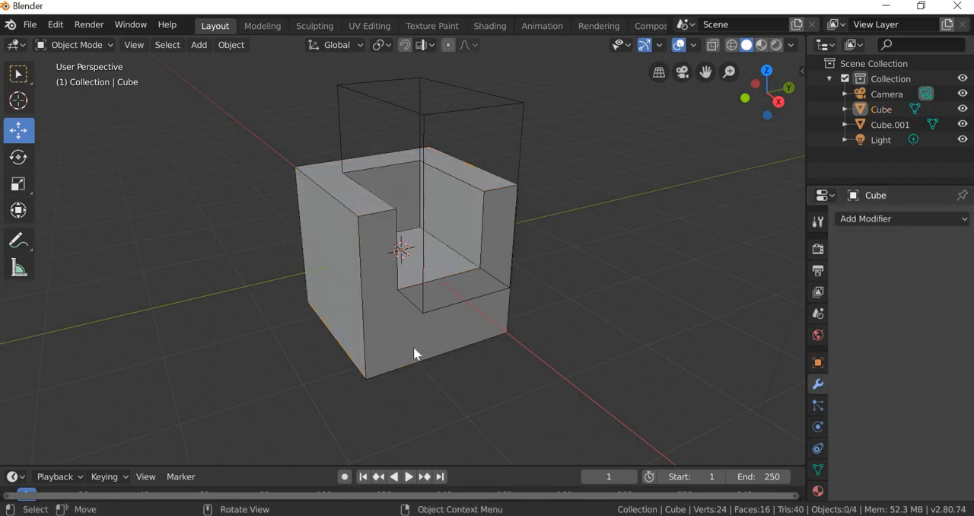
Step: Open the cube in the Modeling workspace's Edit Mode, clear the selection and examine the cut mesh
left_click(411, 335)
left_click(253, 25)
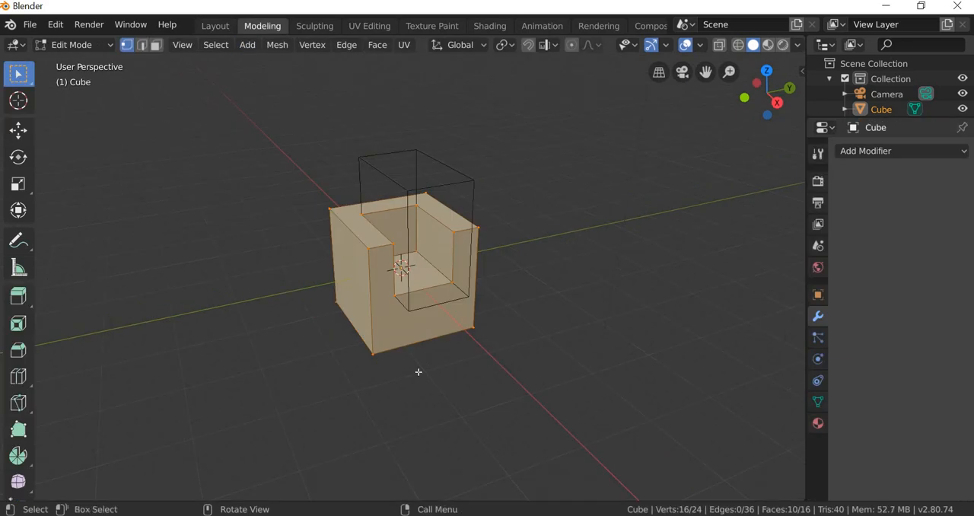
left_click(431, 368)
scroll(431, 368, "up", 3)
scroll(431, 369, "up", 1)
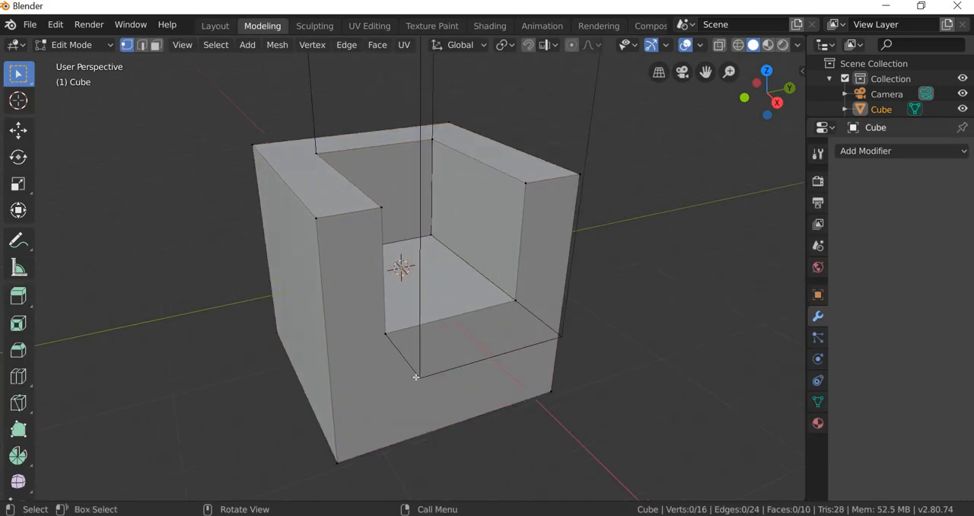
middle_click_drag(367, 384, 398, 406)
scroll(396, 417, "up", 2)
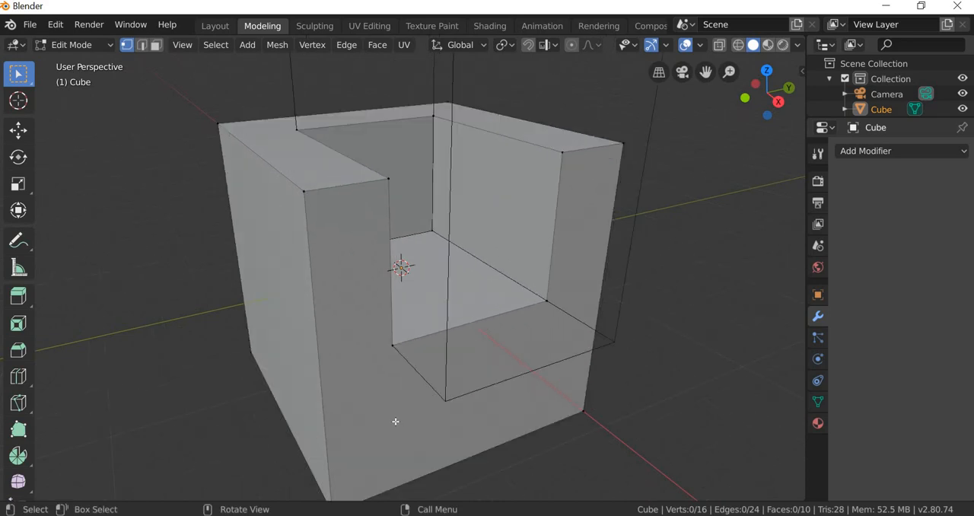
scroll(389, 418, "down", 2)
Step: Switch to face select mode and select the chair's U-shaped front face
left_click(159, 45)
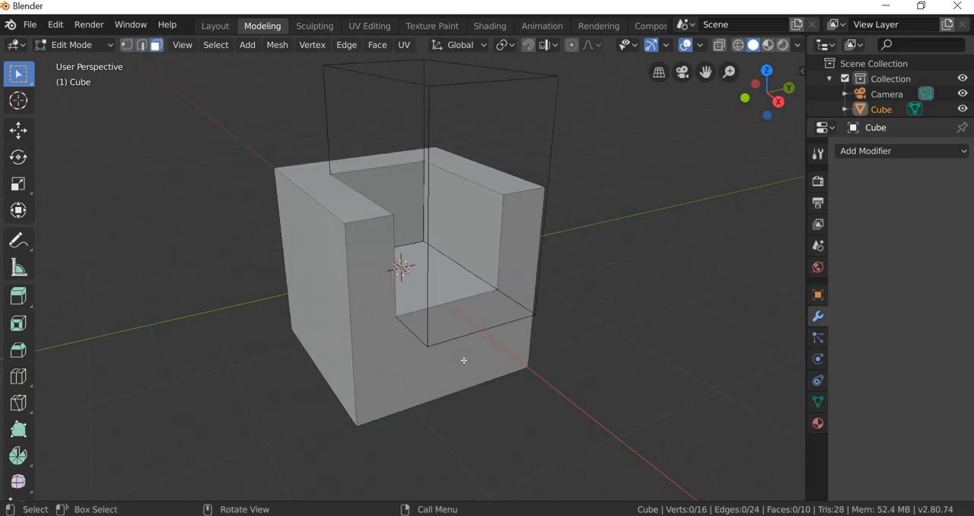
left_click(488, 372)
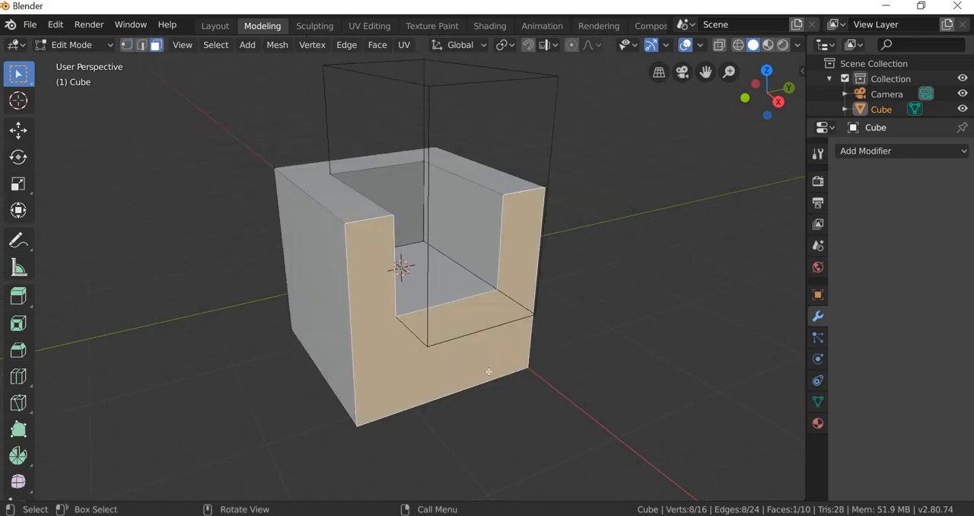
scroll(329, 194, "up", 2)
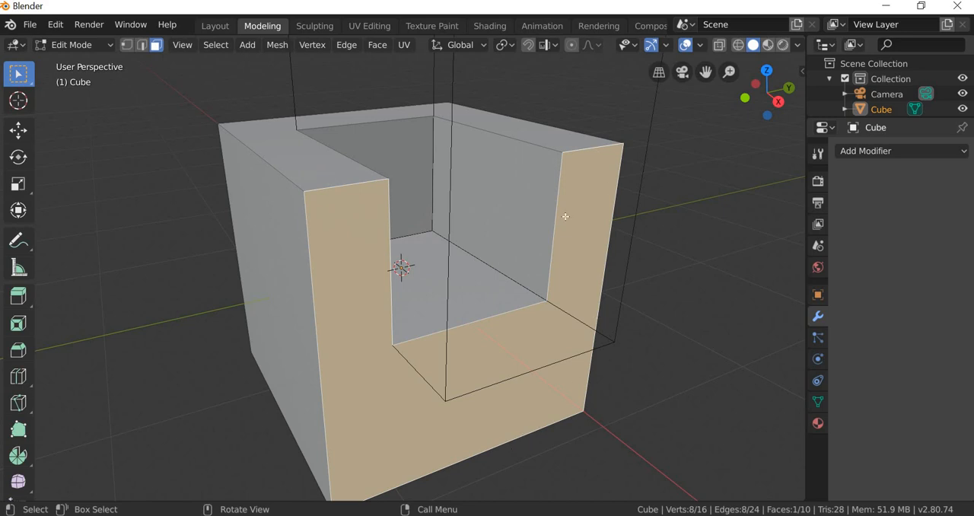
scroll(406, 425, "down", 2)
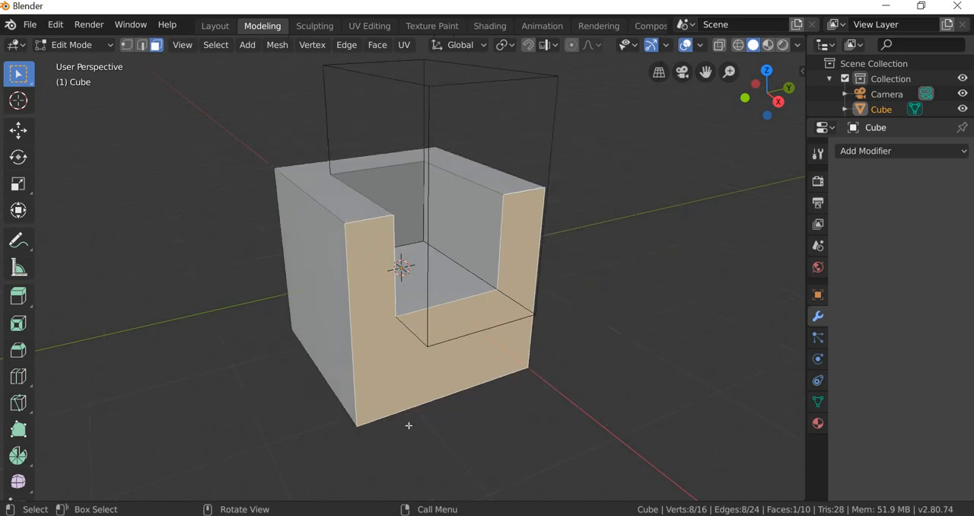
middle_click_drag(388, 425, 429, 307)
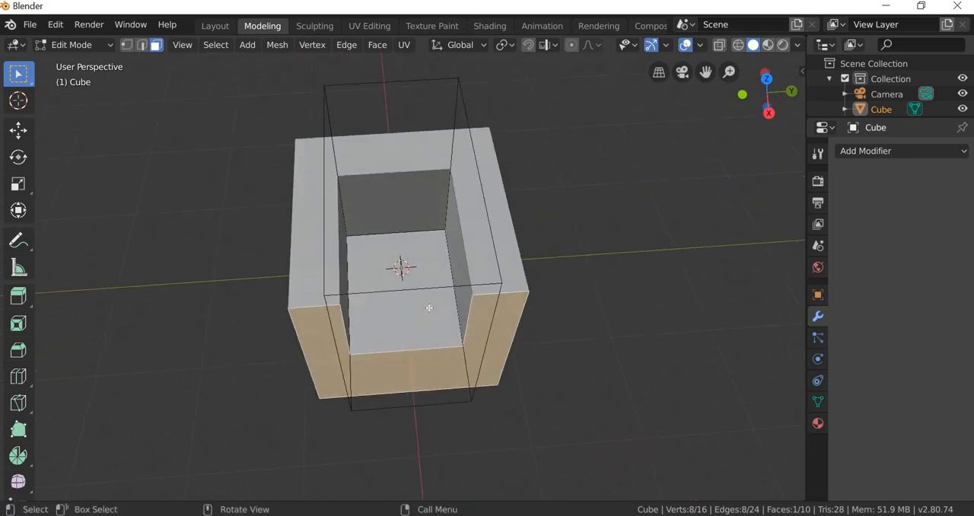
Step: Select the seat face, an inner armrest face and the U-shaped top face in turn
left_click(416, 320)
scroll(392, 372, "up", 2)
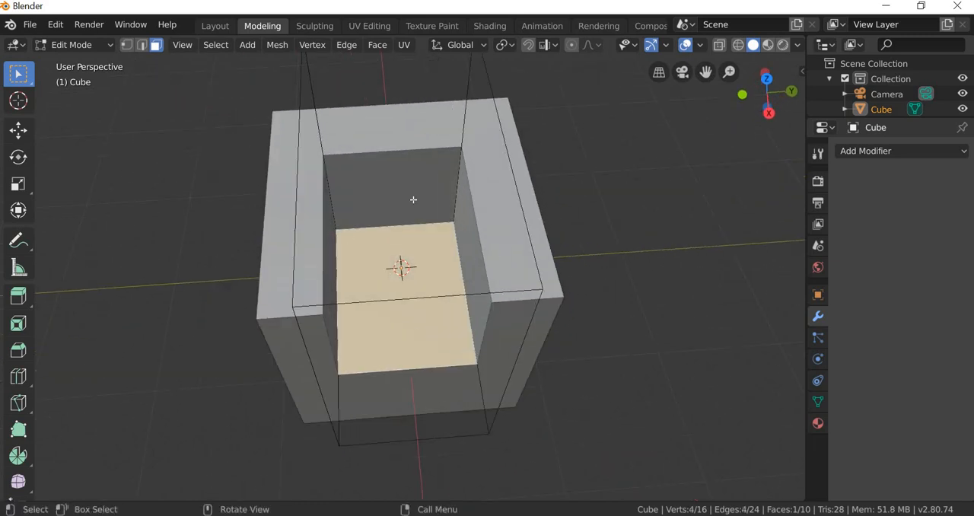
left_click(468, 254)
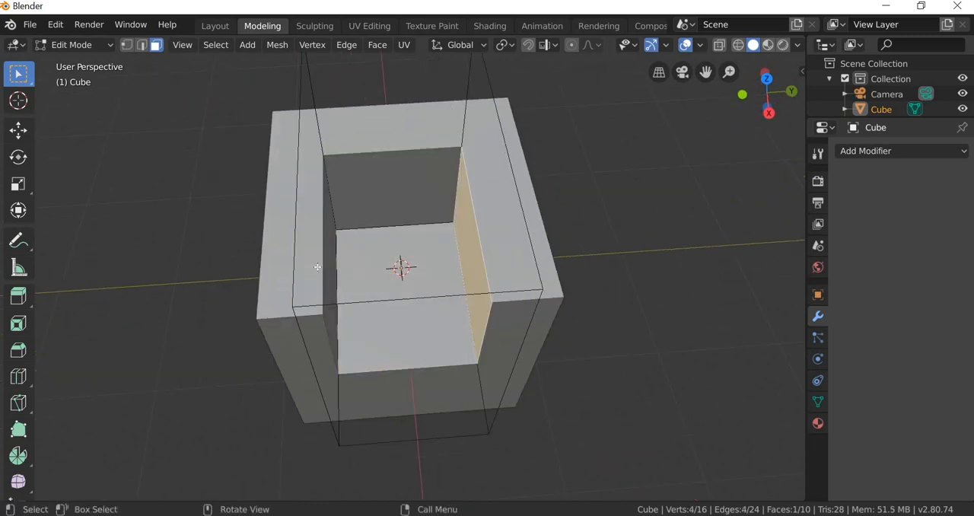
left_click(318, 267)
left_click(318, 267)
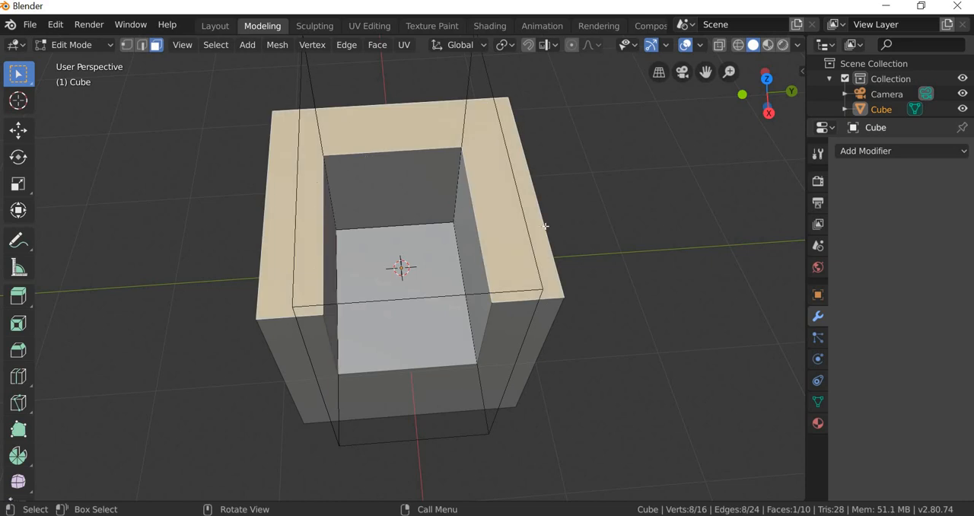
Step: Select an armrest's outer side face, activate the Move tool and clear the face selection
middle_click_drag(434, 318, 441, 300)
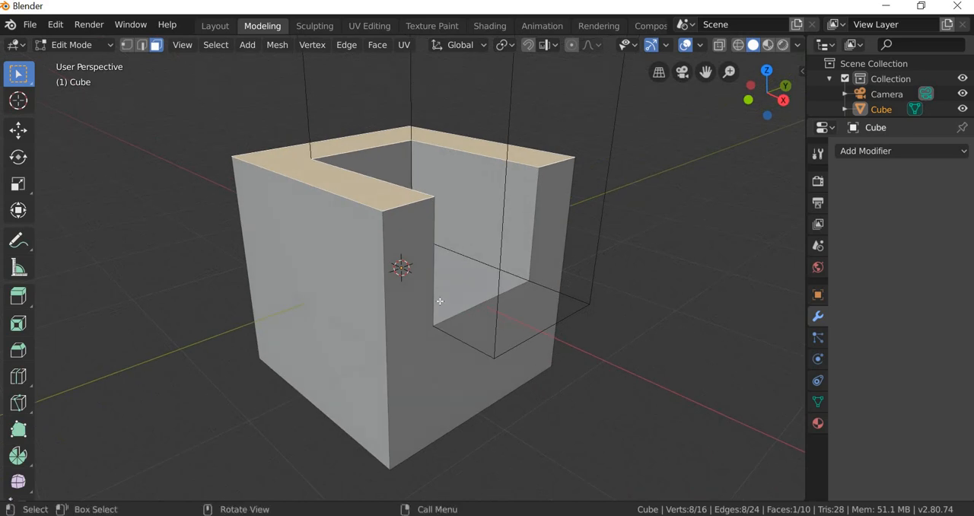
middle_click_drag(330, 301, 354, 302)
left_click(355, 303)
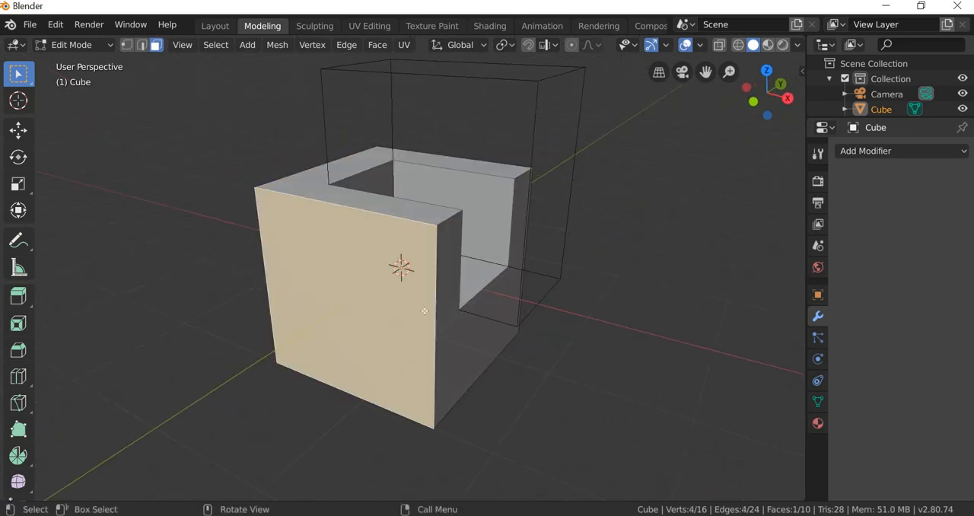
middle_click_drag(424, 310, 450, 326)
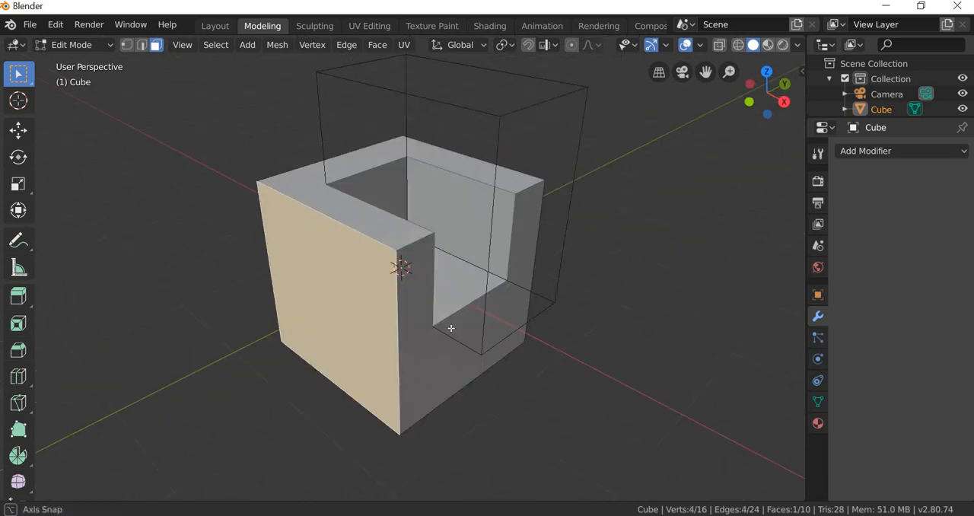
left_click(19, 132)
left_click(567, 176)
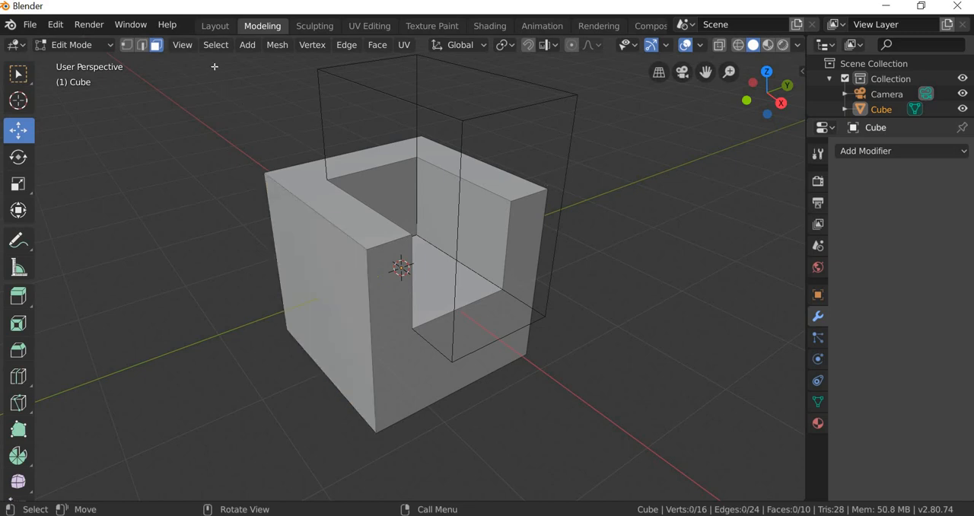
Step: Return to the Layout workspace and move the wireframe cutter box Cube.001 away from the chair
left_click(216, 28)
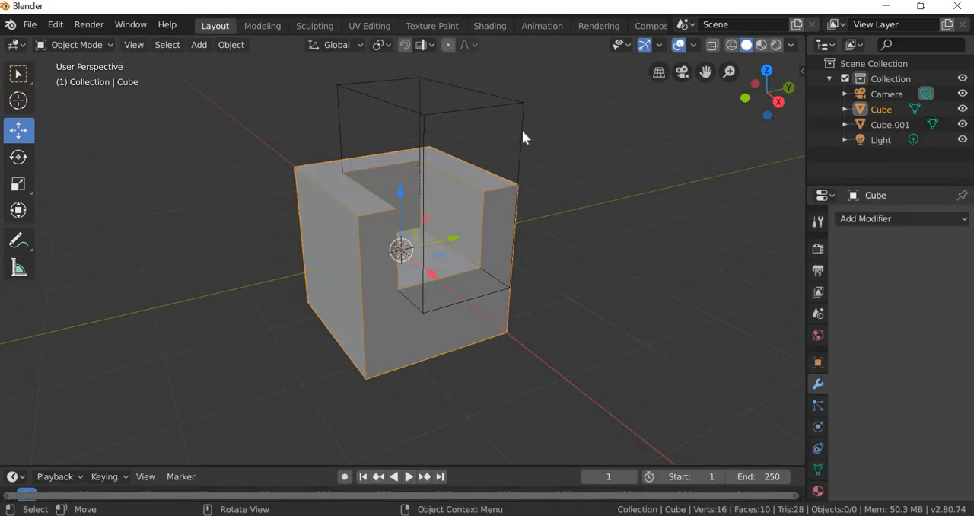
left_click(473, 200)
left_click_drag(473, 179, 688, 145)
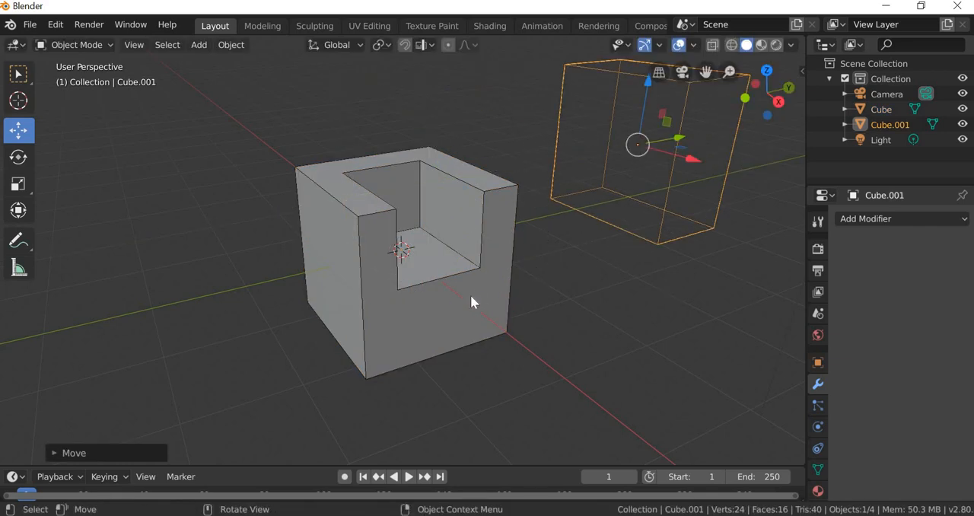
Step: Add a Subdivision Surface modifier to the chair cube and set its viewport subdivisions to 3
left_click(475, 337)
scroll(776, 293, "up", 1)
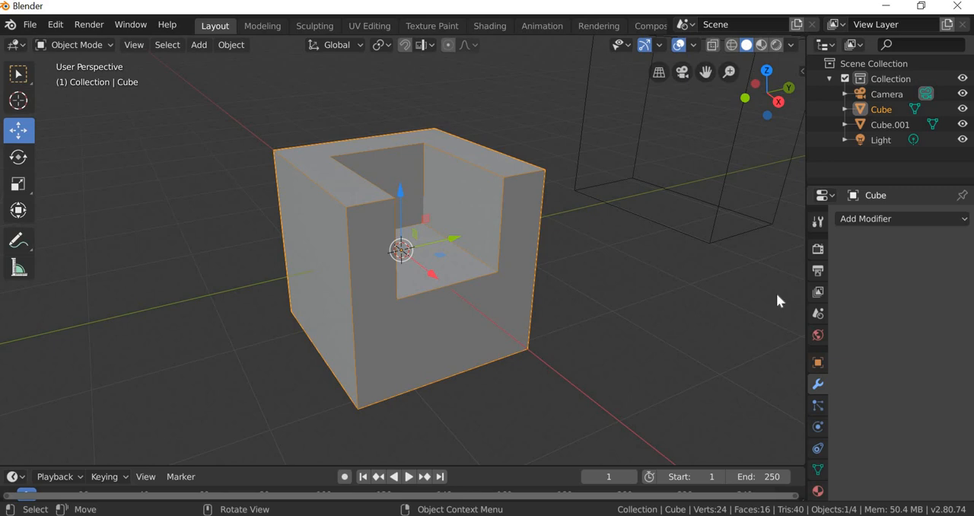
left_click(881, 219)
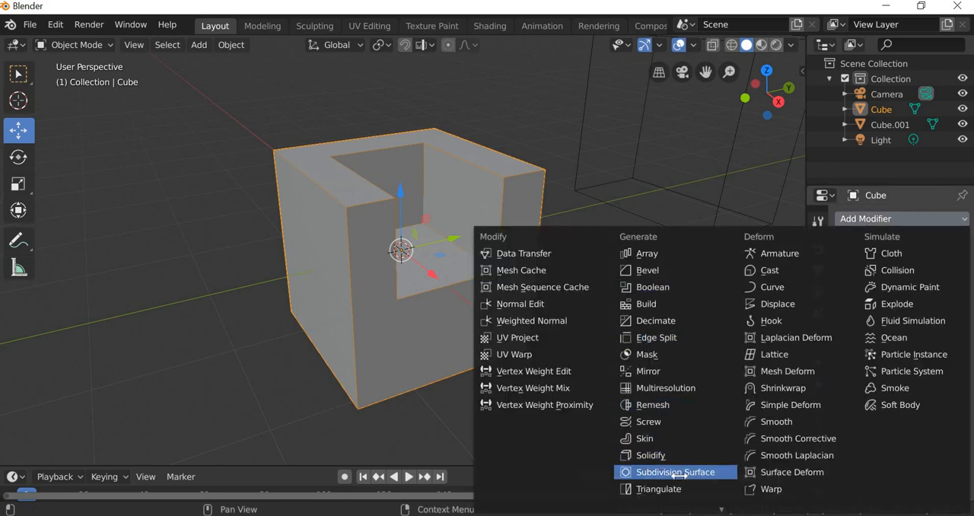
left_click(675, 472)
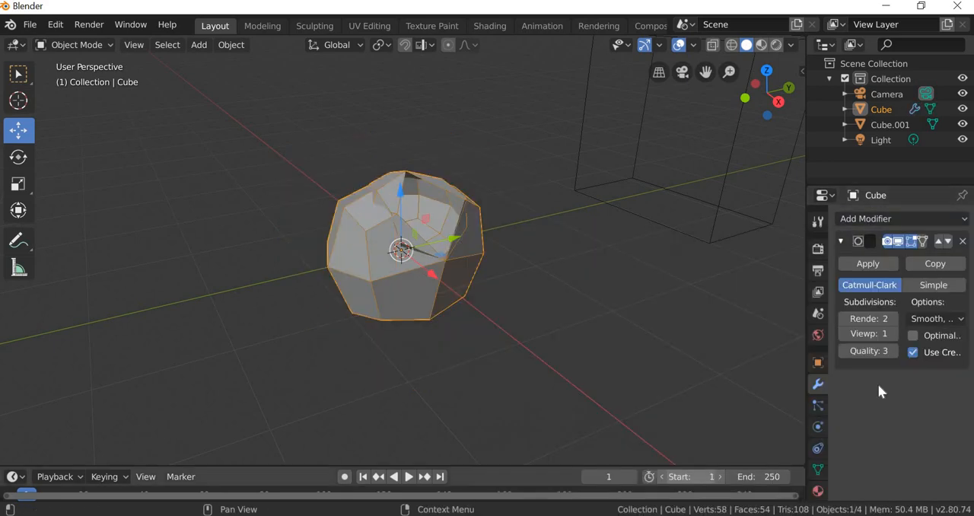
left_click(894, 333)
left_click(894, 333)
left_click(415, 362)
middle_click_drag(415, 362, 399, 299)
left_click(401, 299)
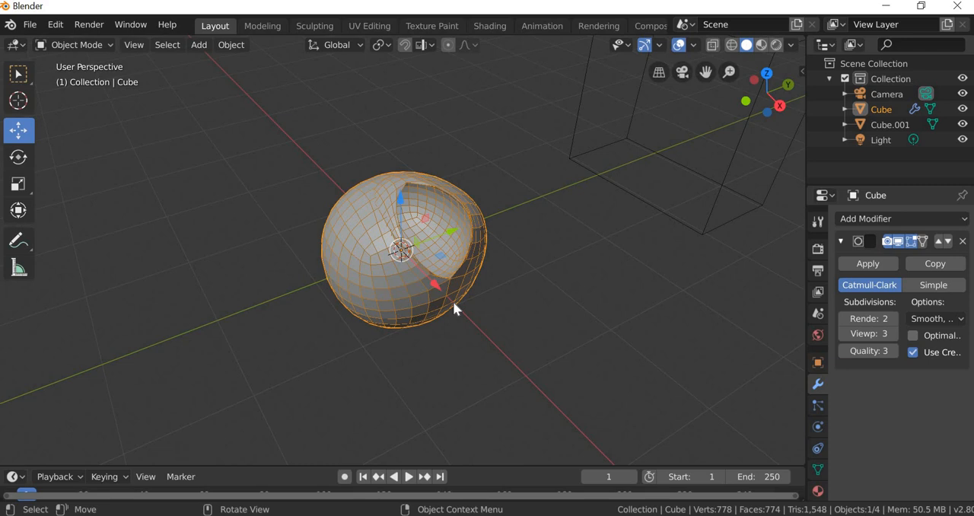
Step: Remove the Subdivision Surface modifier from the chair cube
left_click(964, 240)
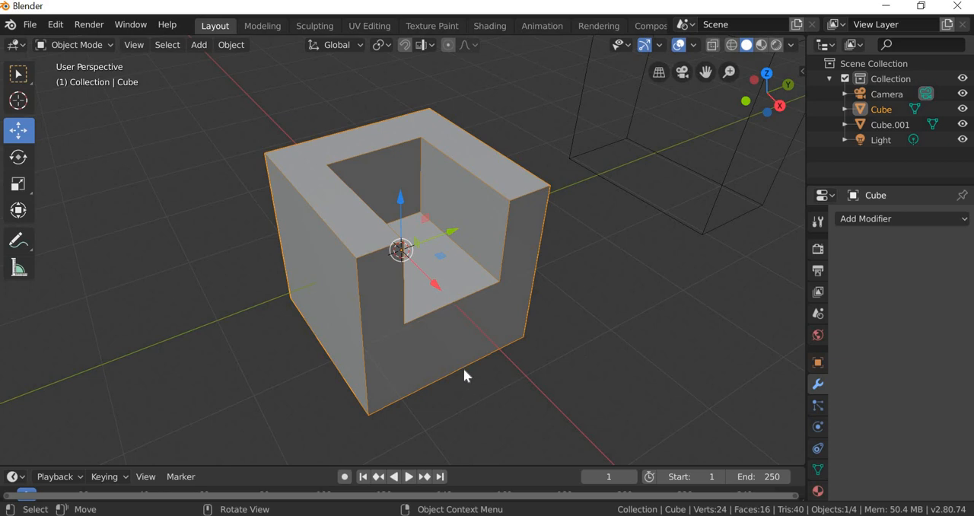
Step: Examine the unsmoothed chair's front, sides and back, checking its edges with X-ray briefly enabled
middle_click_drag(462, 367, 382, 205)
key("alt+z")
scroll(445, 350, "up", 2)
scroll(413, 345, "down", 2)
key("alt+z")
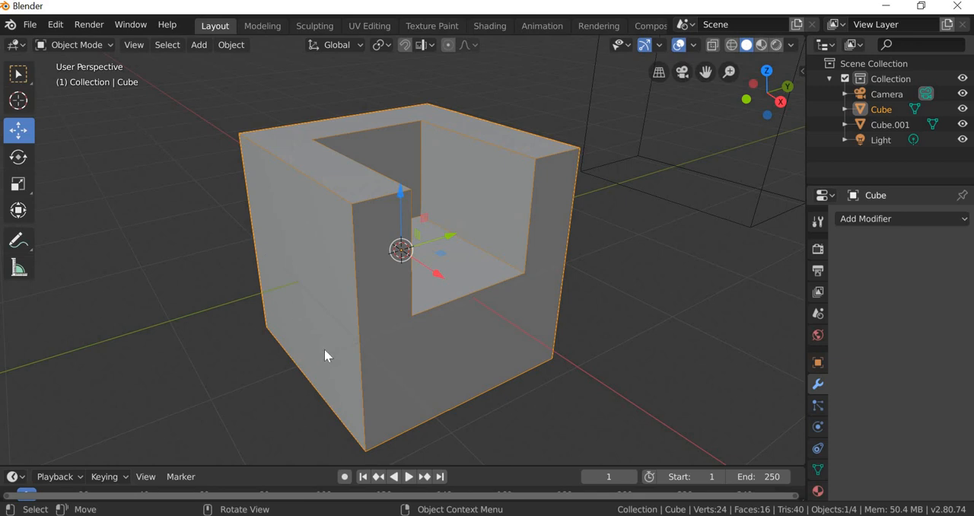
middle_click_drag(325, 355, 503, 267)
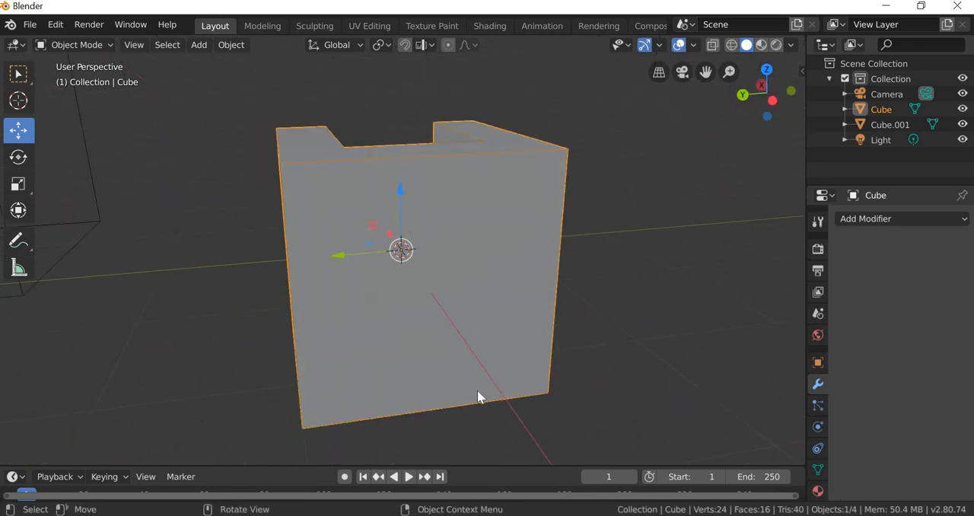
middle_click_drag(420, 369, 360, 372)
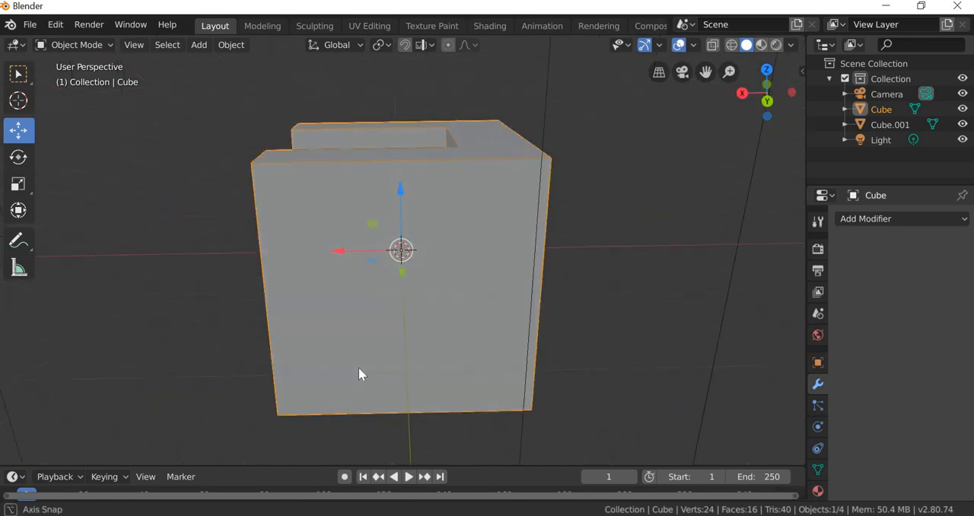
mouse_move(483, 365)
middle_mouse_down()
mouse_move(500, 368)
mouse_move(508, 384)
mouse_move(487, 358)
middle_mouse_up()
scroll(508, 383, "down", 4)
scroll(508, 381, "down", 2)
scroll(447, 252, "up", 2)
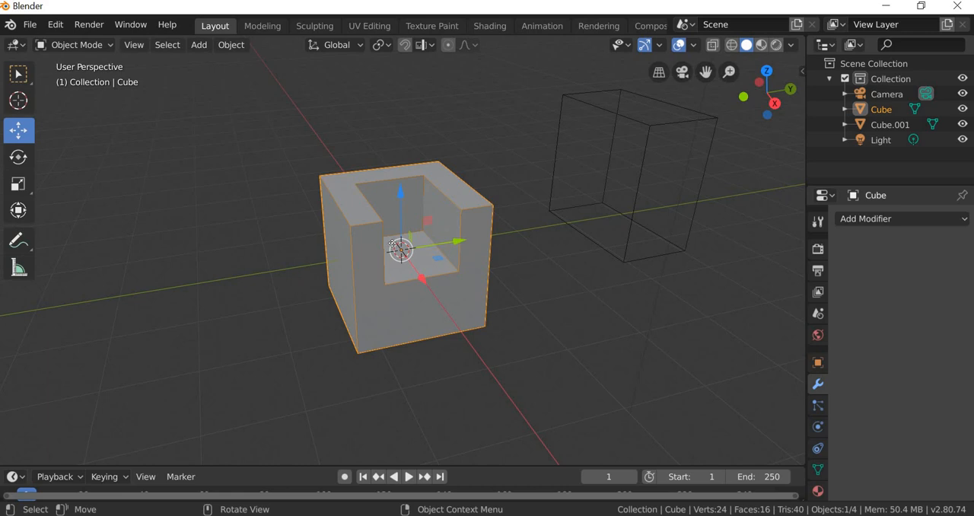
Step: Move the chair cube away from the world origin along the negative Y axis
left_click_drag(447, 252, 379, 323)
middle_click_drag(378, 324, 383, 328)
scroll(382, 322, "up", 3)
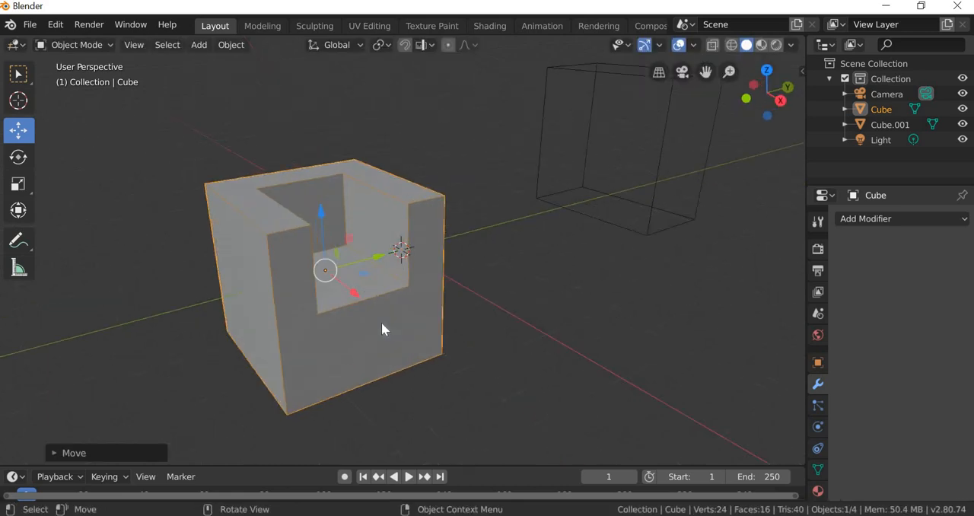
Step: Open the chair in the Modeling workspace for mesh editing and activate the Knife tool
left_click(268, 29)
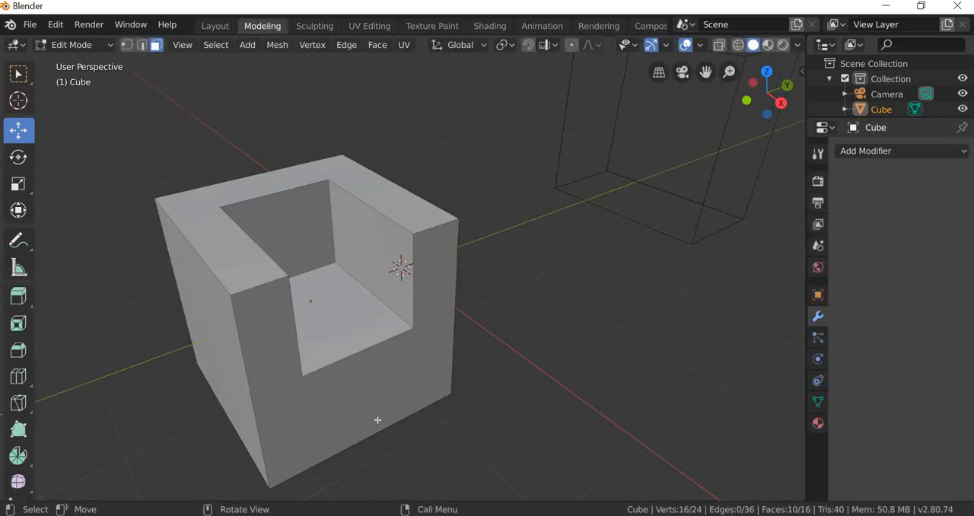
scroll(376, 419, "down", 2)
middle_click_drag(377, 367, 398, 355)
middle_click_drag(386, 313, 414, 301)
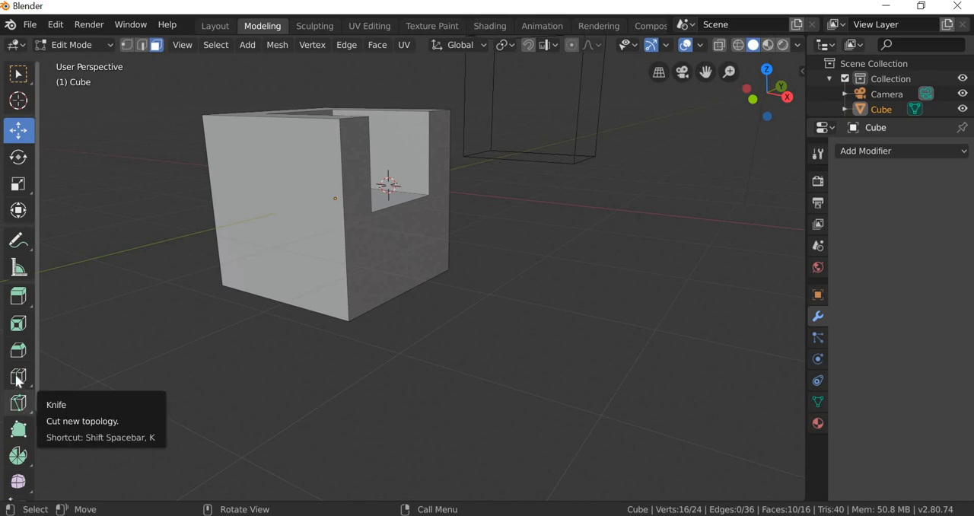
middle_click_drag(401, 388, 365, 403)
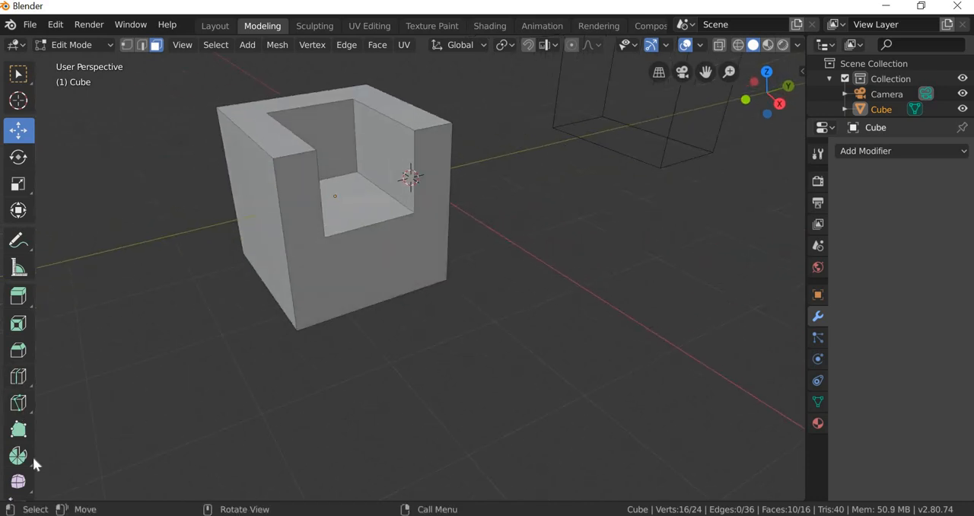
left_click(19, 408)
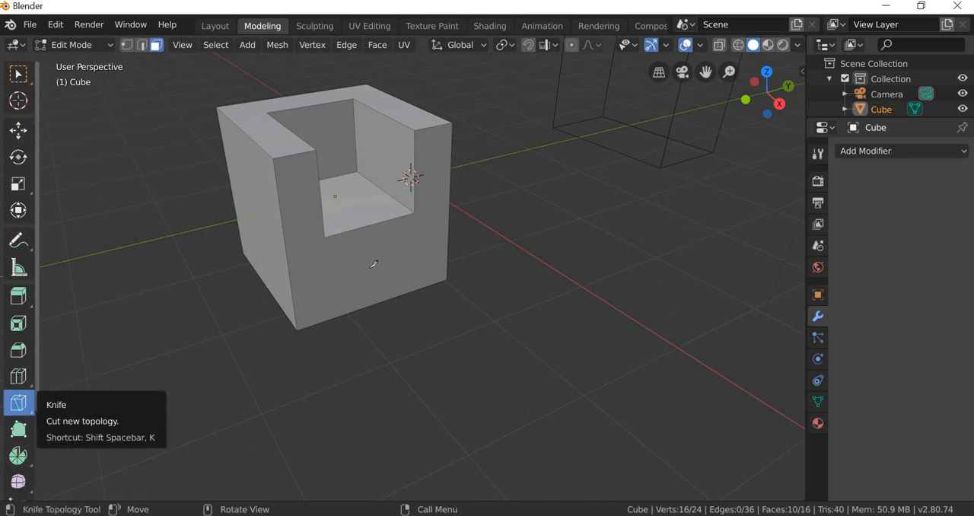
left_click(325, 237)
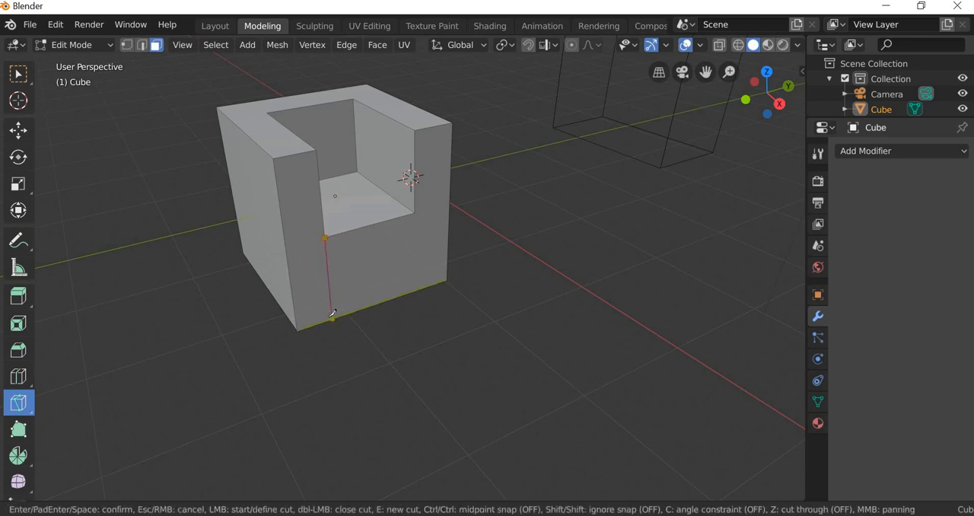
left_click(330, 318)
middle_click_drag(442, 307, 430, 120)
left_click(413, 147)
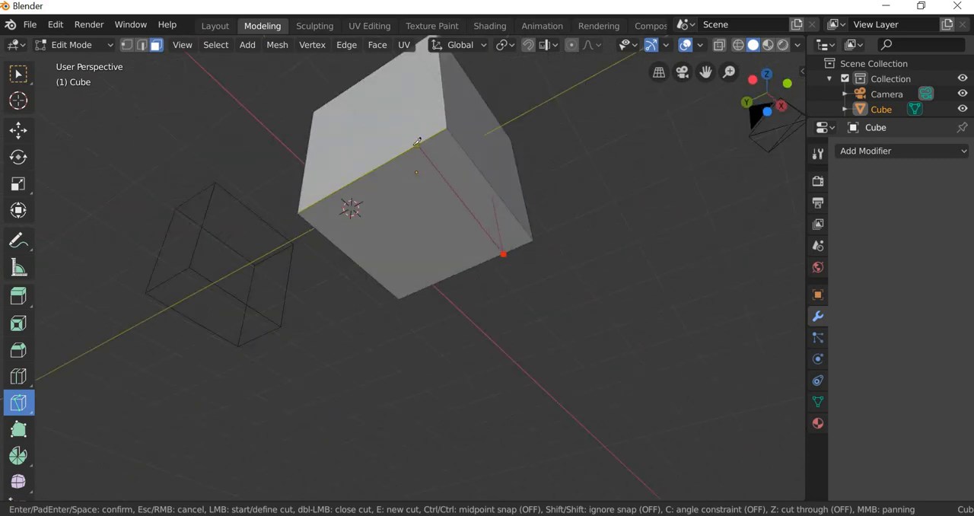
middle_click_drag(440, 224, 460, 309)
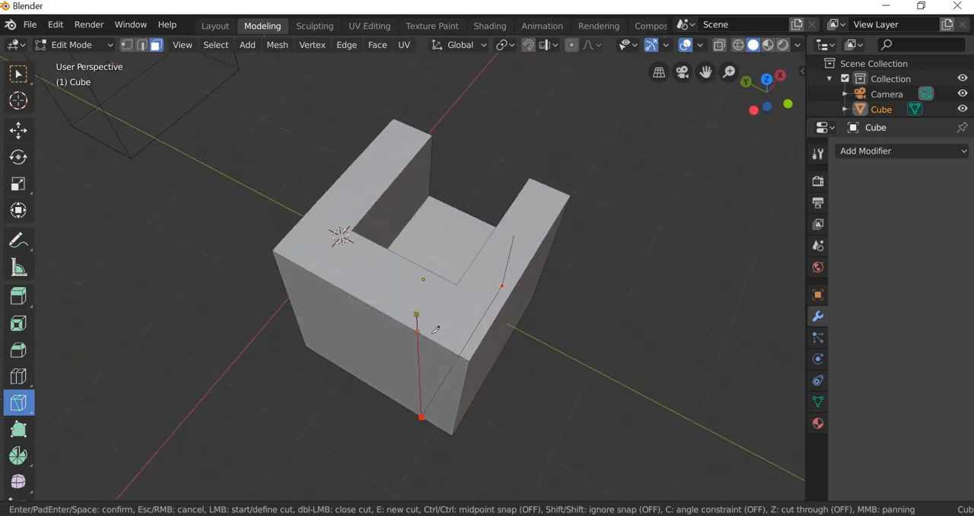
left_click(431, 335)
left_click(462, 281)
key("Return")
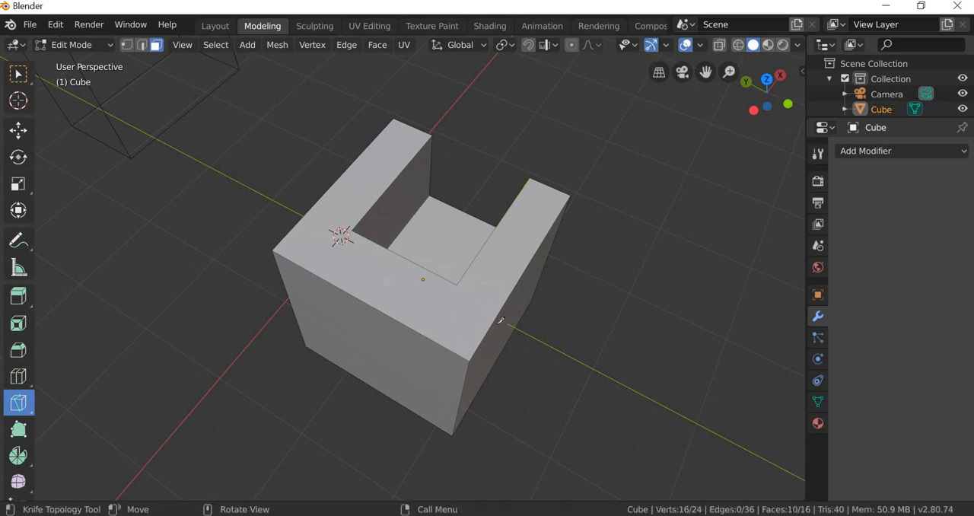
Step: Knife-cut from the backrest's inner top corner over the back, under the base and up the front to the seat's front corner
left_click(455, 297)
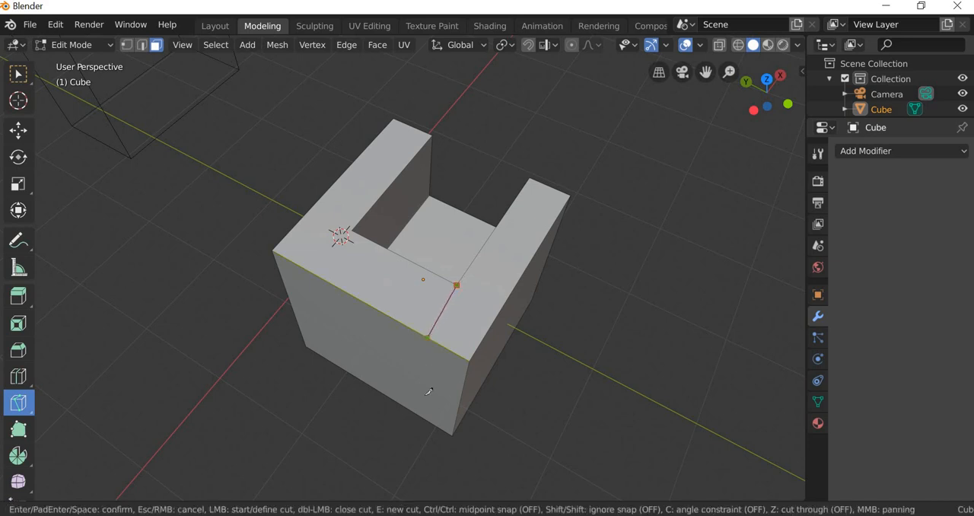
left_click(429, 339)
left_click(415, 409)
middle_click_drag(456, 449, 336, 274)
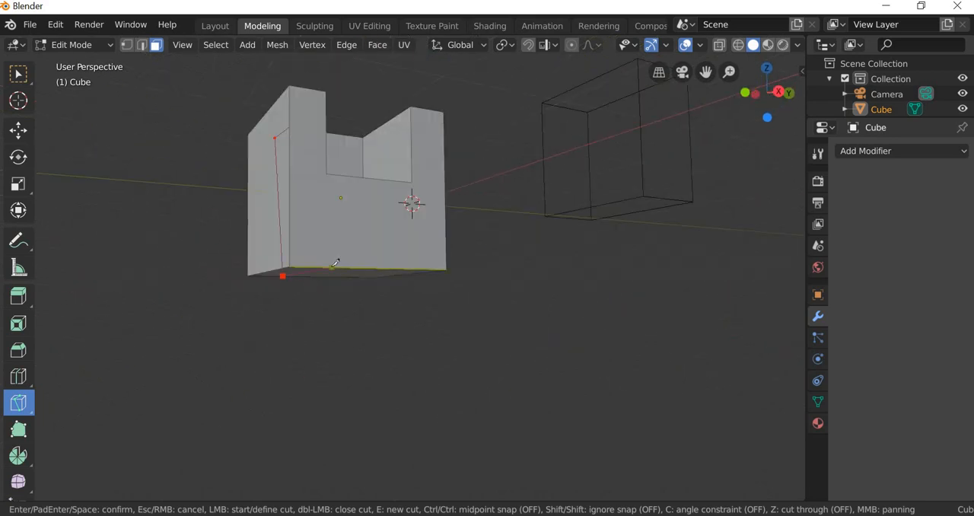
left_click(332, 266)
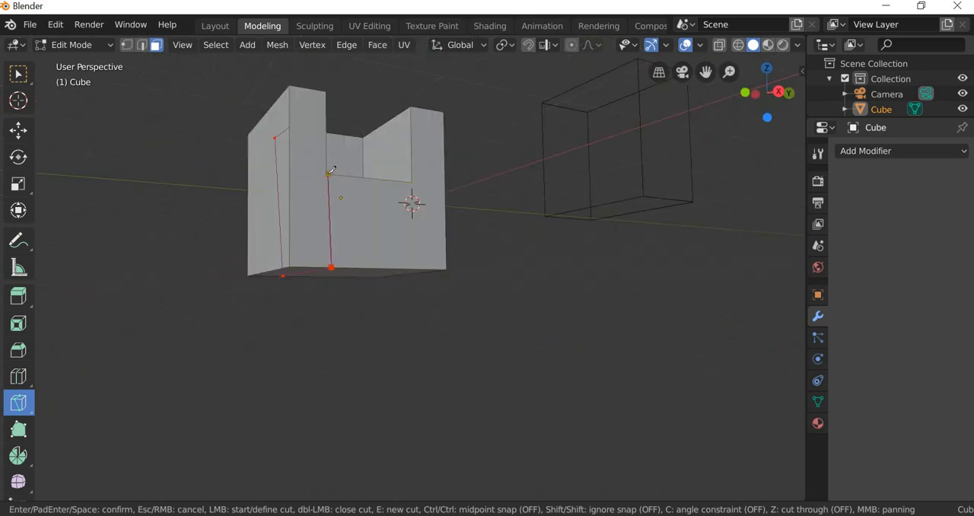
left_click(329, 174)
key("Return")
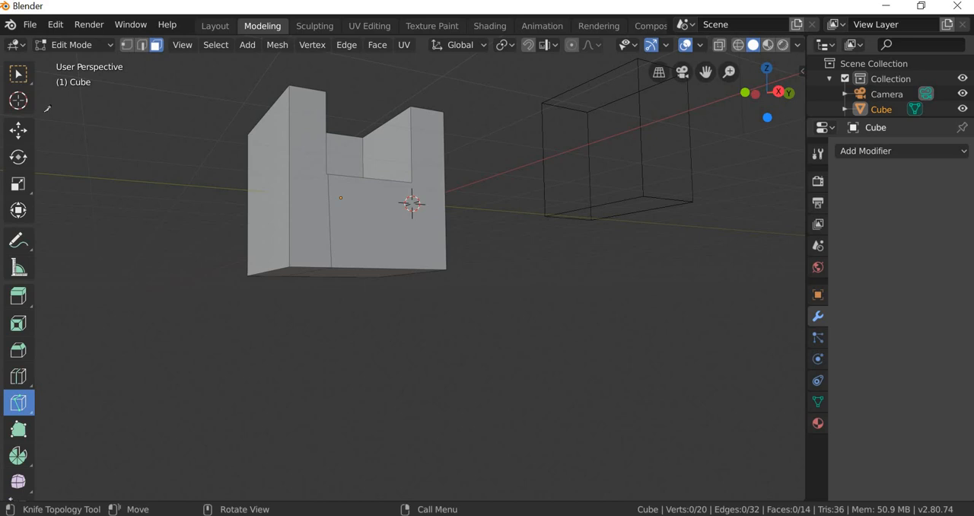
Step: Select the two nearly coincident vertices at the seat's front corner and merge them at center
left_click(18, 73)
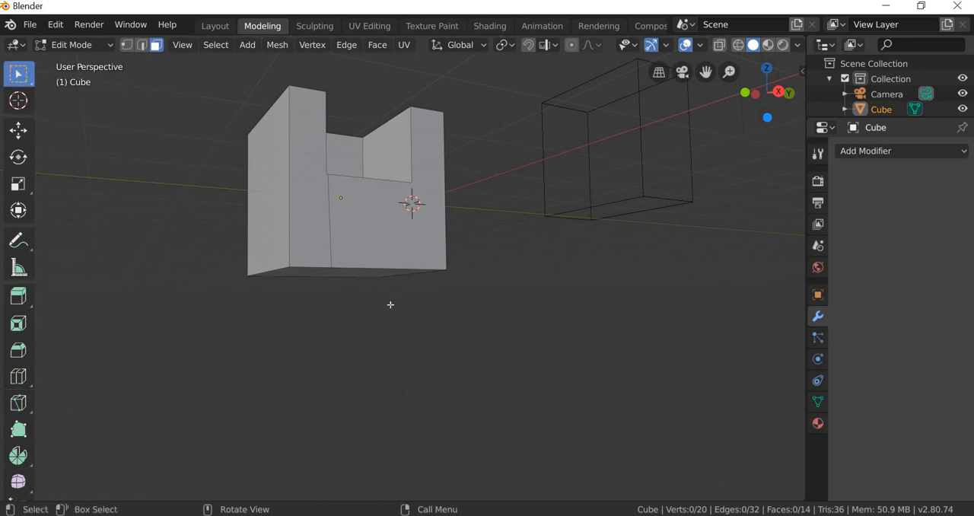
middle_click_drag(390, 304, 334, 255)
scroll(338, 260, "up", 4)
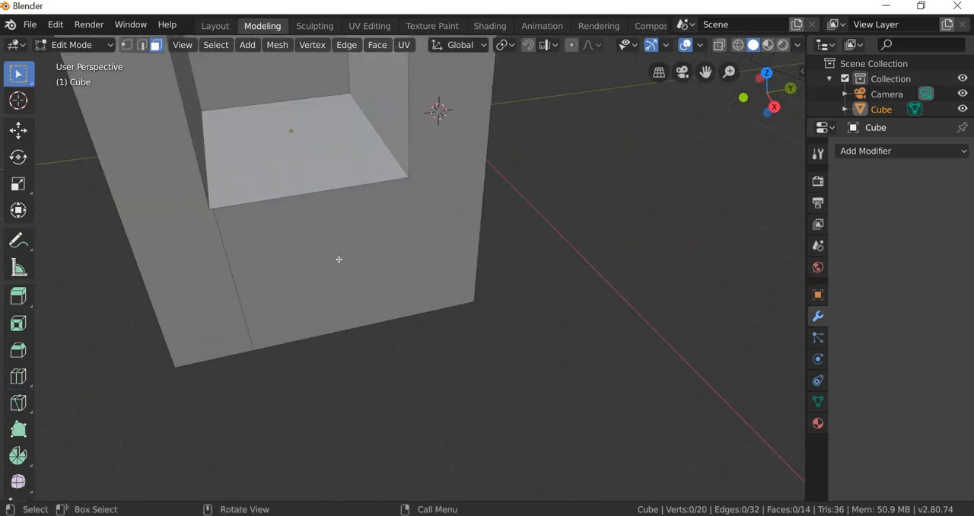
scroll(339, 259, "up", 1)
middle_click_drag(169, 169, 175, 194)
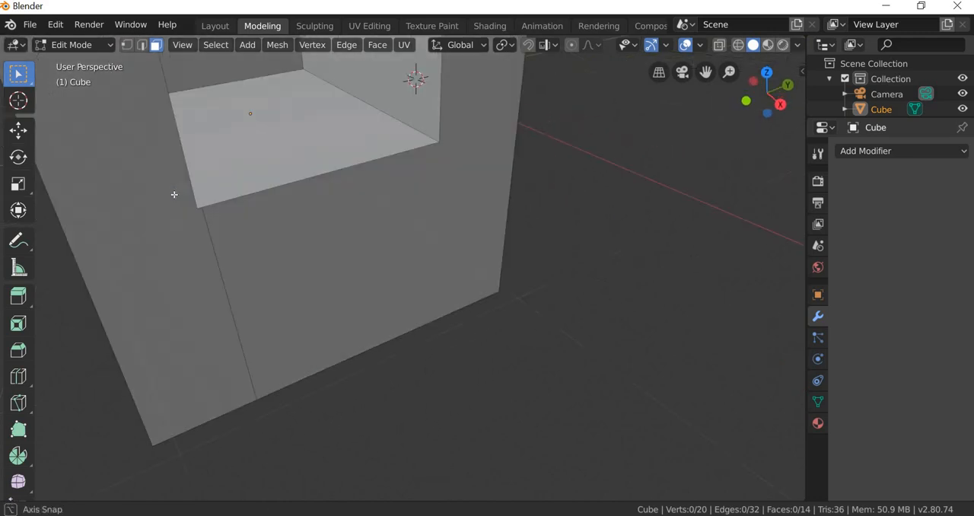
scroll(137, 93, "up", 2)
left_click(127, 45)
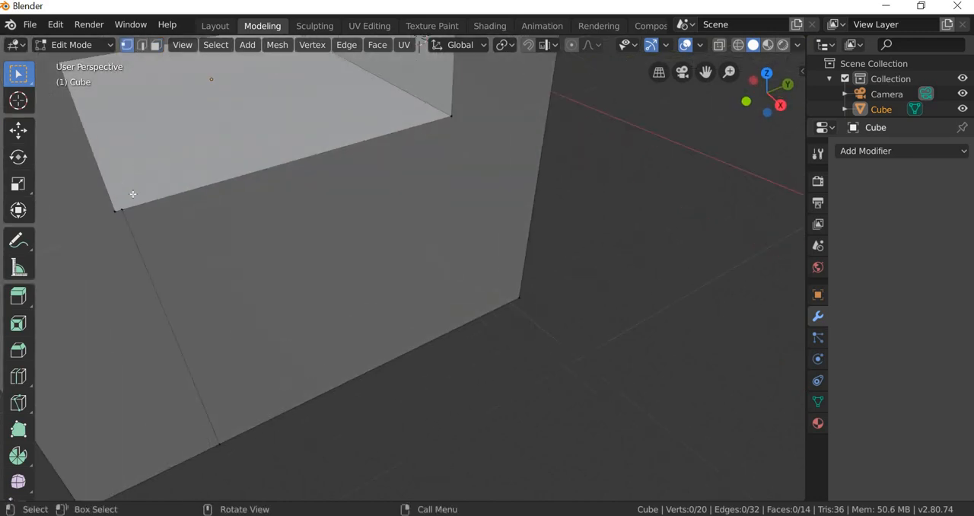
left_click_drag(132, 199, 101, 235)
right_click(118, 209)
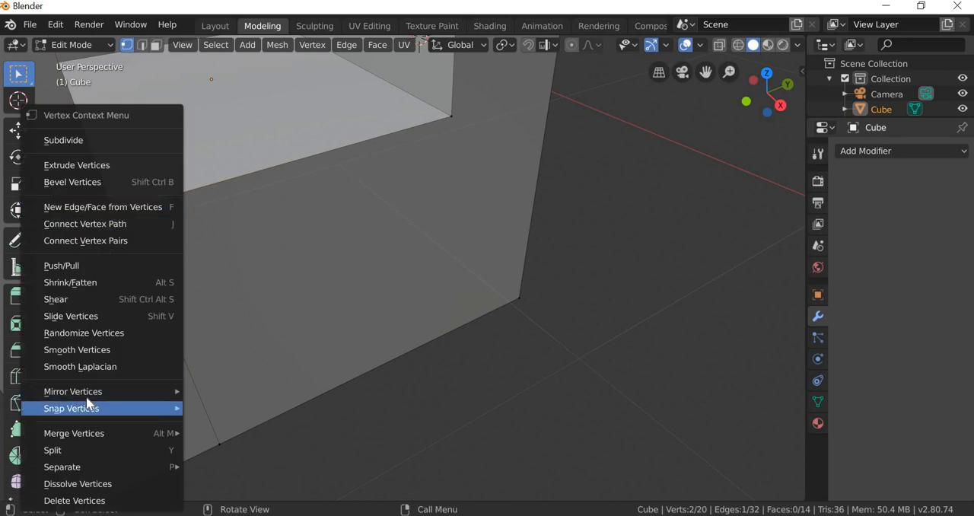
mouse_move(88, 433)
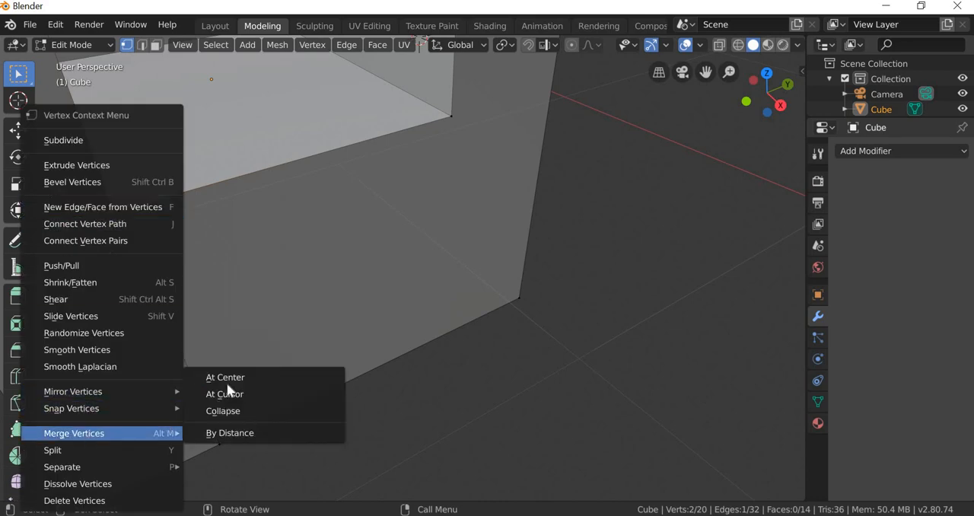
left_click(228, 376)
Step: Select the vertex where the knife cut meets the backrest's inner top corner and try to move it
middle_click_drag(178, 238, 301, 269)
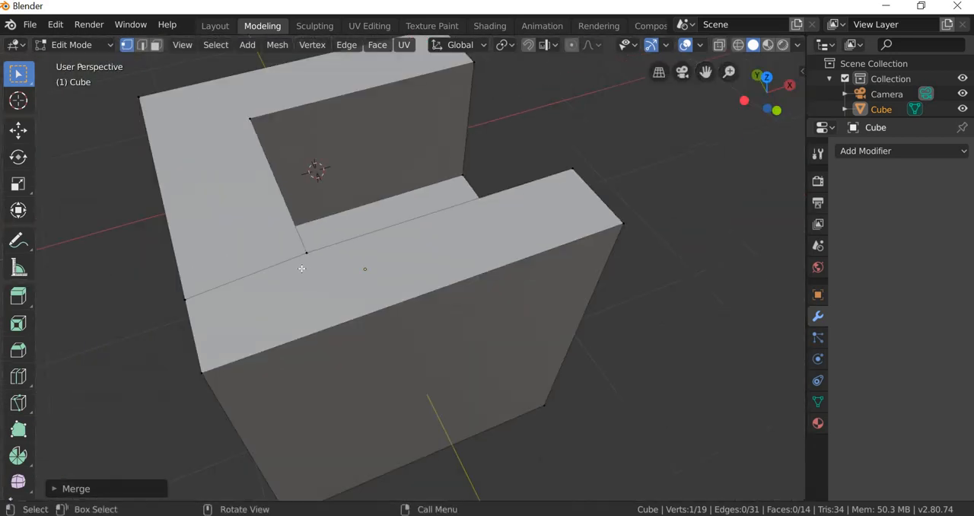
scroll(301, 268, "up", 3)
left_click(287, 271)
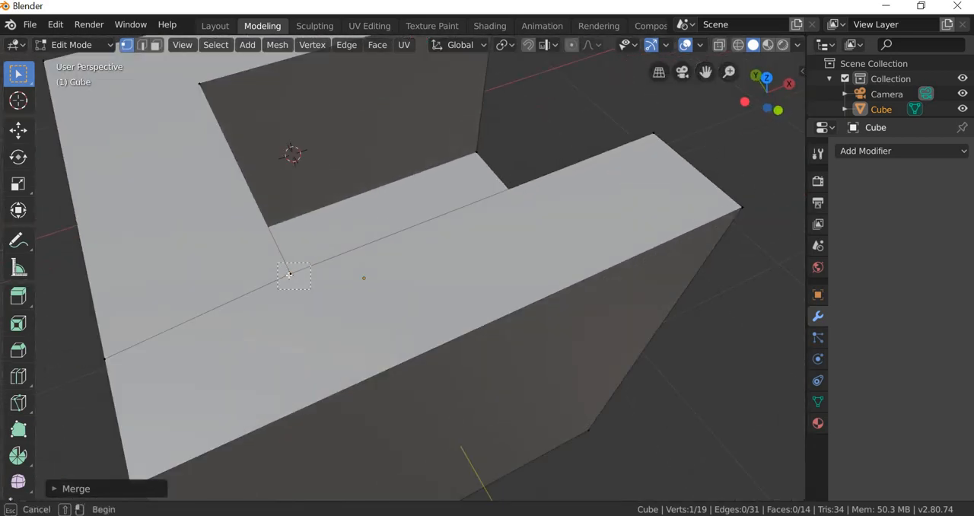
left_click(18, 130)
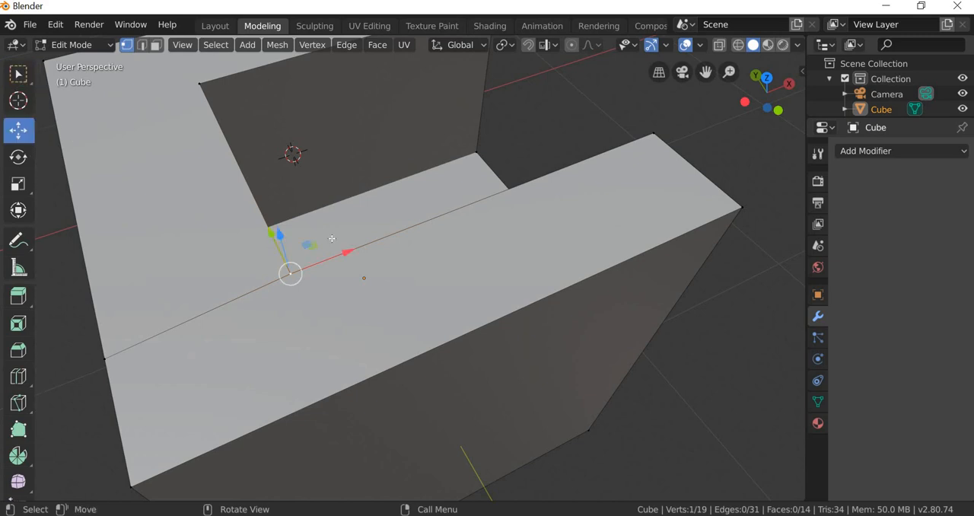
key("ctrl+z")
left_click(274, 245)
left_click_drag(271, 233, 340, 299)
right_click(340, 299)
middle_click_drag(273, 266, 290, 289)
scroll(254, 287, "down", 5)
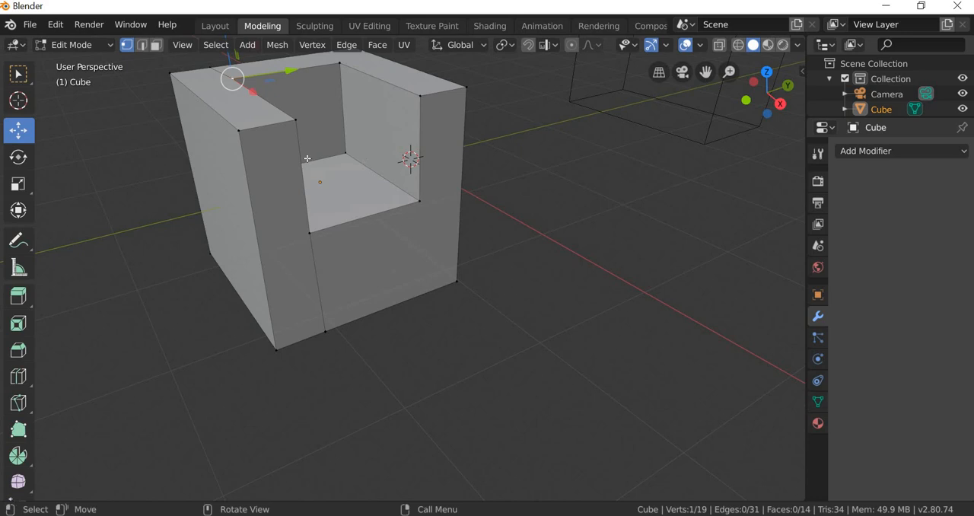
Step: Enable X-ray and view the chair in Right Orthographic
left_click(789, 86)
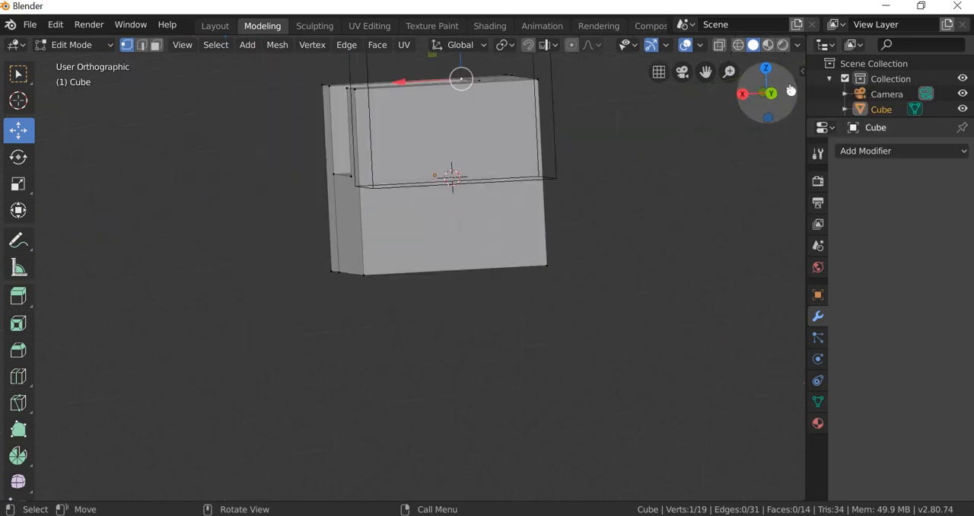
left_click(741, 93)
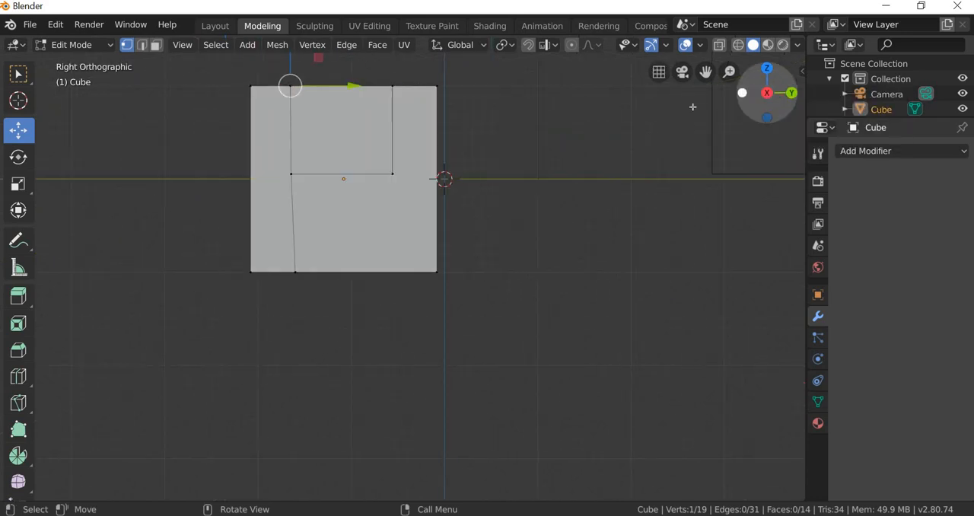
left_click(720, 45)
middle_click_drag(494, 285, 150, 107)
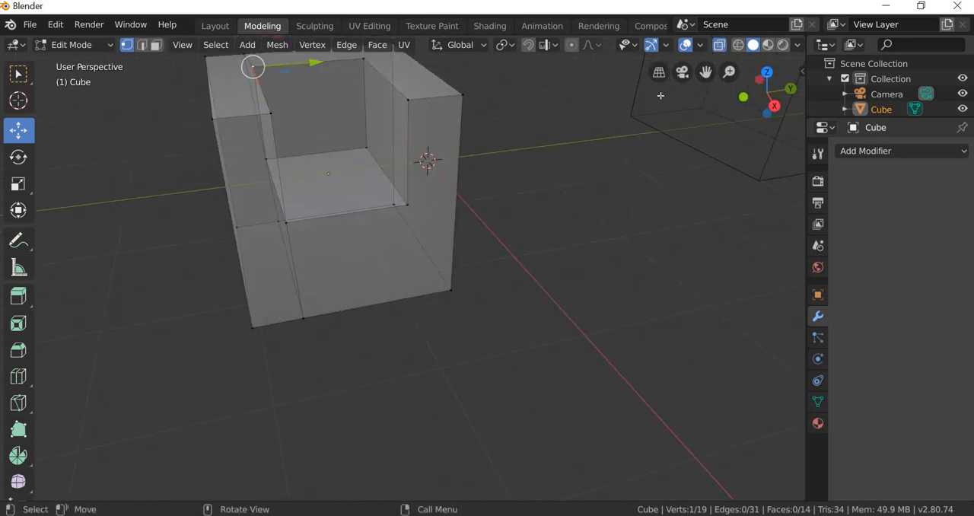
left_click(776, 106)
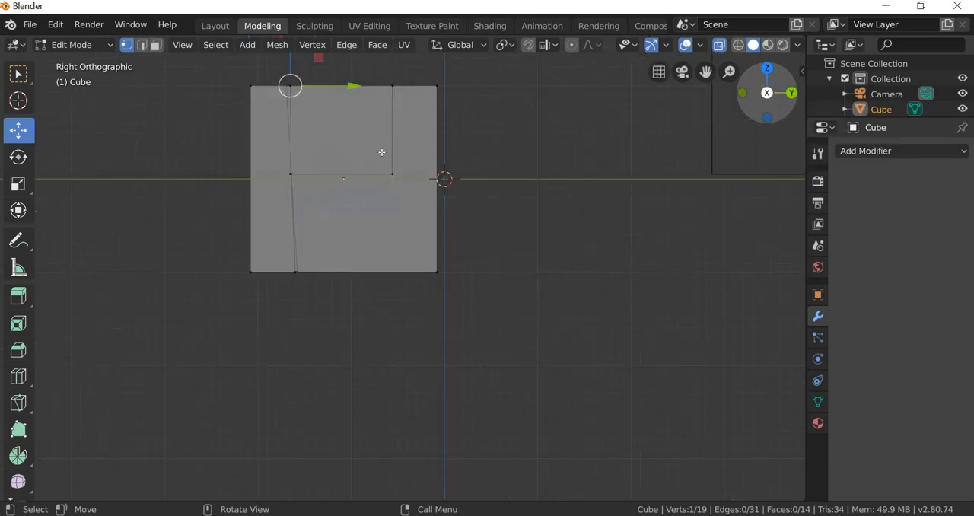
Step: Box-select all vertices of the slanted knife cut and scale them down along Y to straighten the cut
left_click(19, 73)
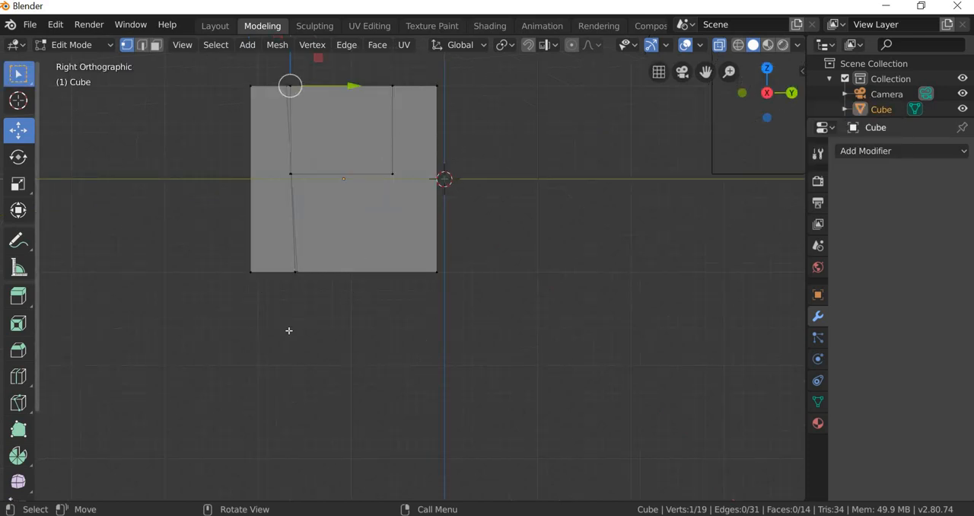
left_click(281, 73)
left_click_drag(280, 72, 326, 321)
left_click(18, 183)
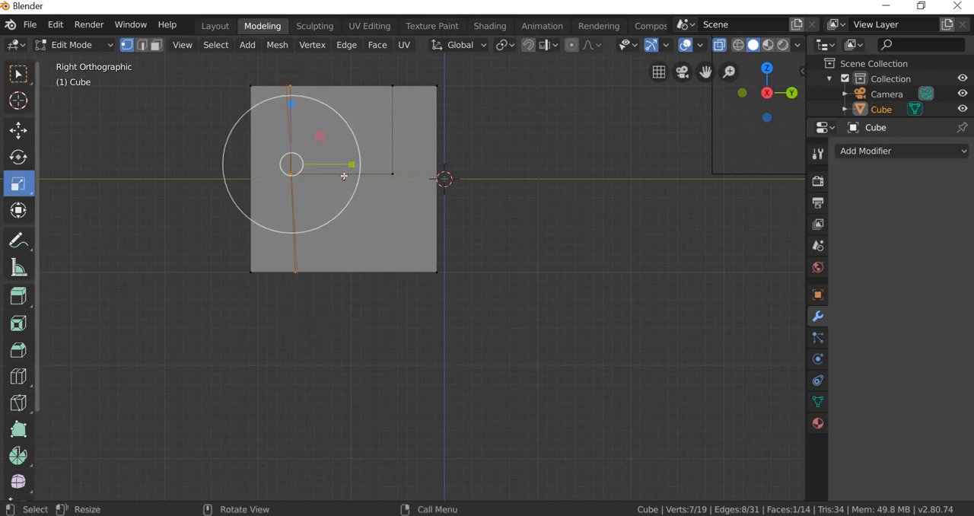
left_click_drag(352, 163, 330, 162)
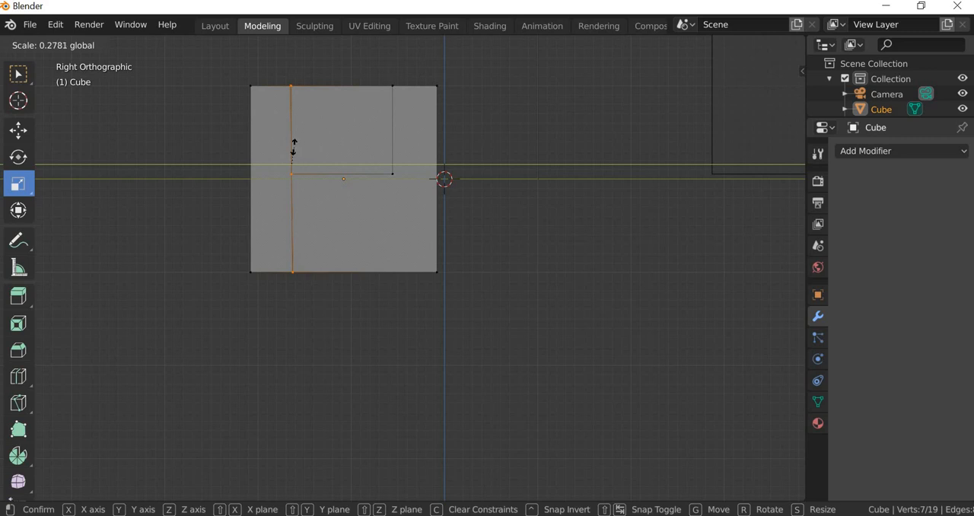
left_click_drag(294, 147, 291, 143)
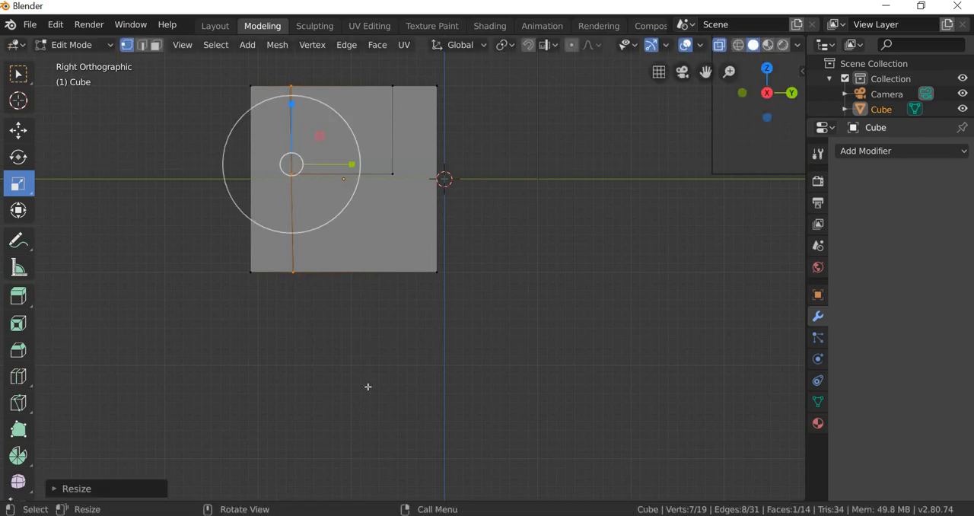
left_click(320, 287)
Step: Add a loop cut down the back and under the base, slid in line with the inner side of the +Y armrest
middle_click_drag(325, 289, 127, 312)
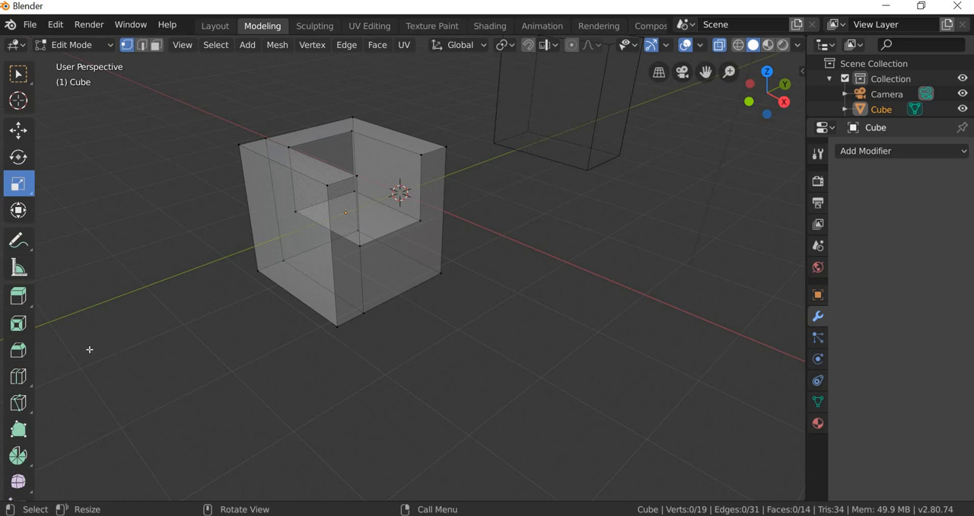
left_click(18, 376)
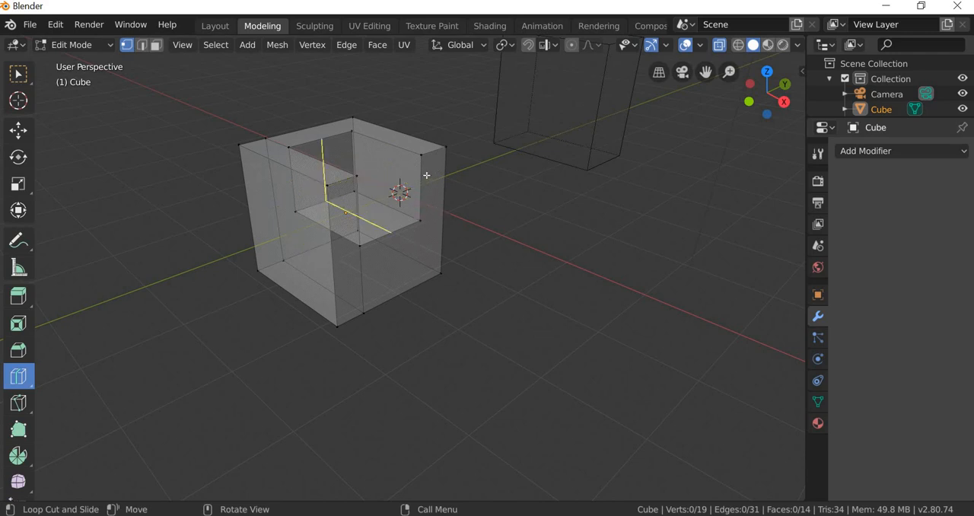
middle_click_drag(359, 310, 411, 186)
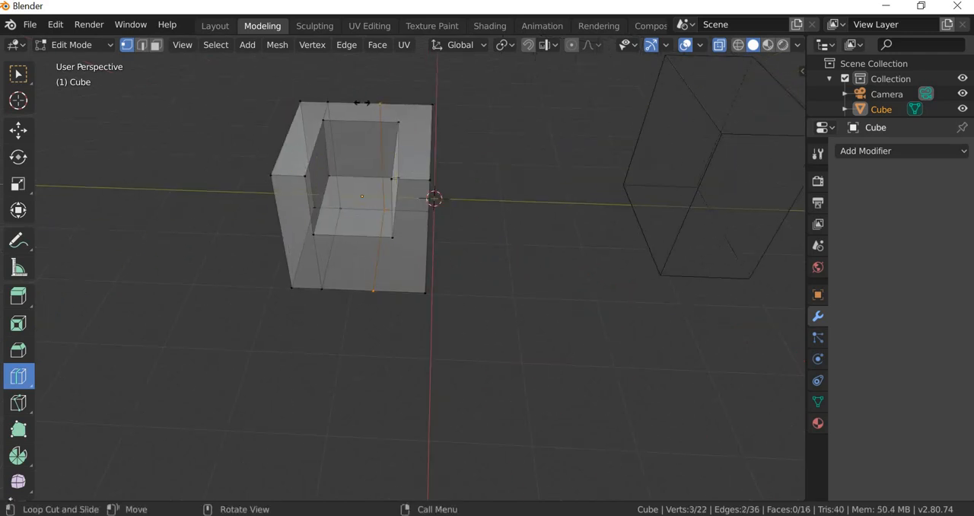
left_click_drag(378, 103, 397, 107)
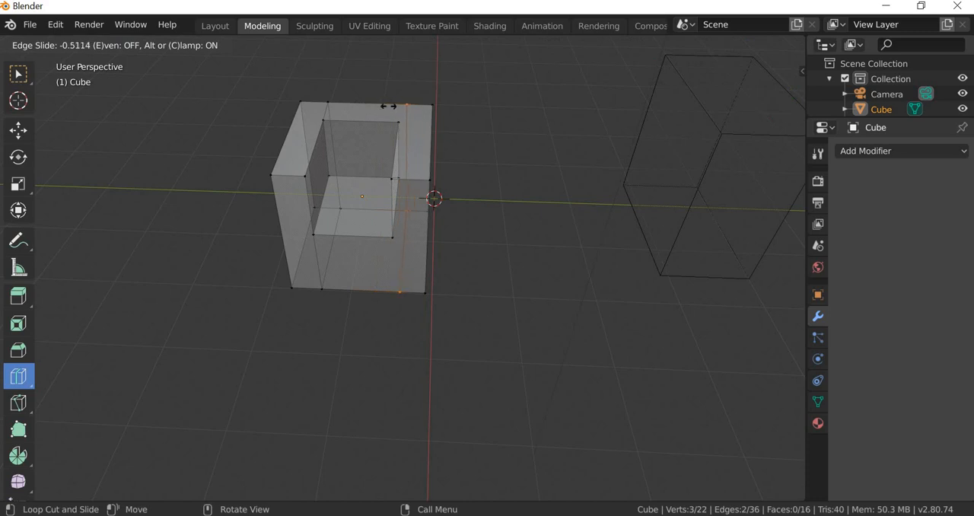
left_click_drag(381, 103, 383, 104)
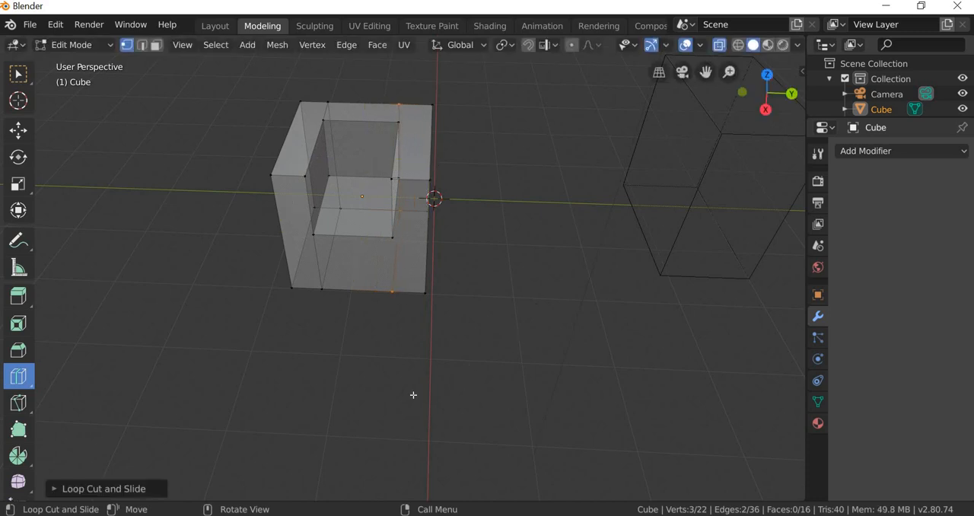
Step: Add a horizontal loop cut around the chair's outer sides and back, slid to the height of the seat
middle_click_drag(372, 361, 388, 337)
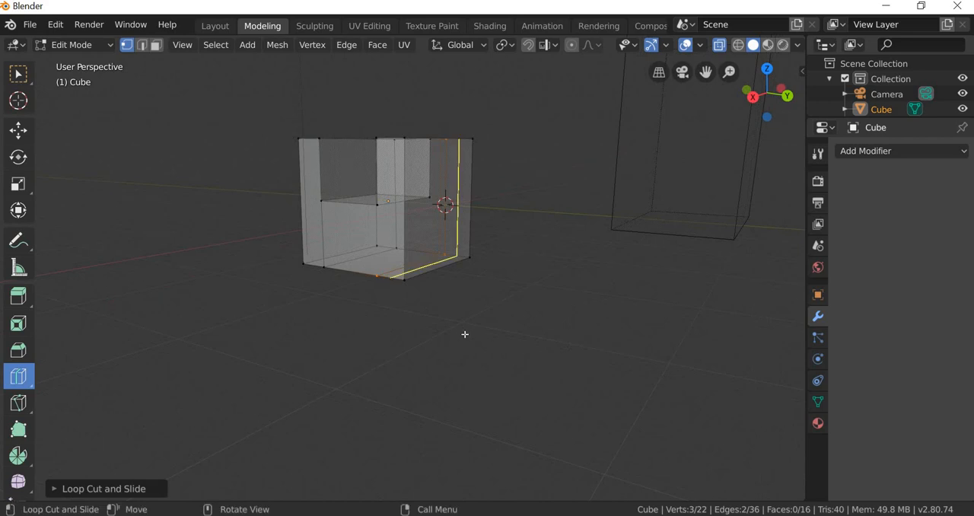
middle_click_drag(334, 356, 284, 242)
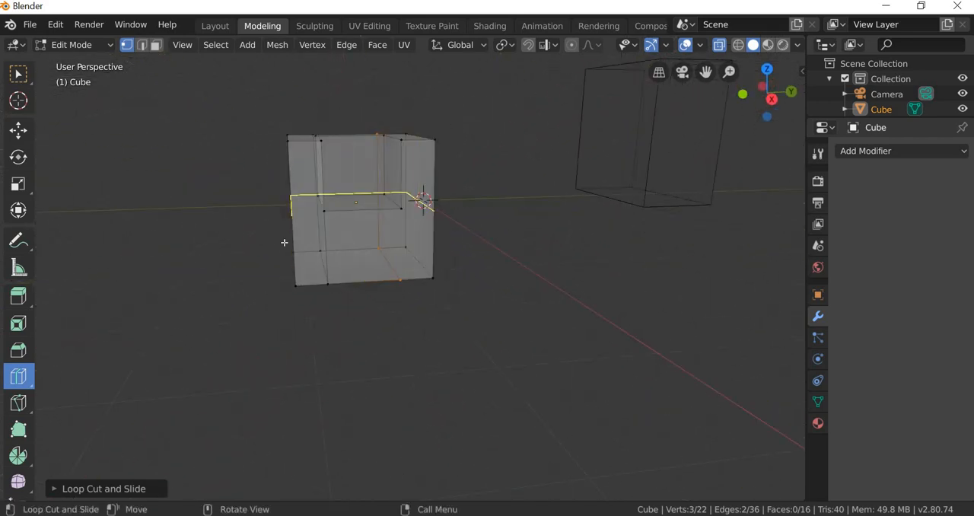
middle_click_drag(346, 292, 344, 241)
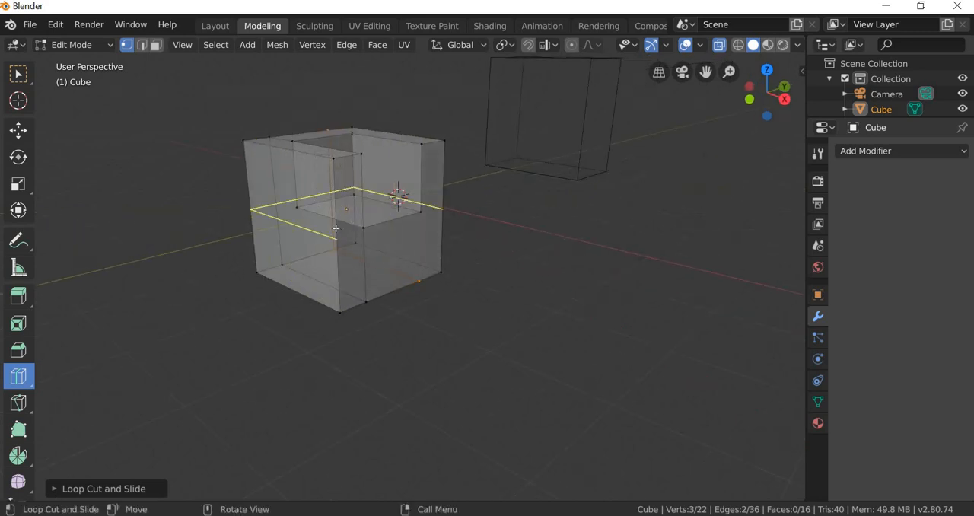
left_click_drag(336, 232, 335, 214)
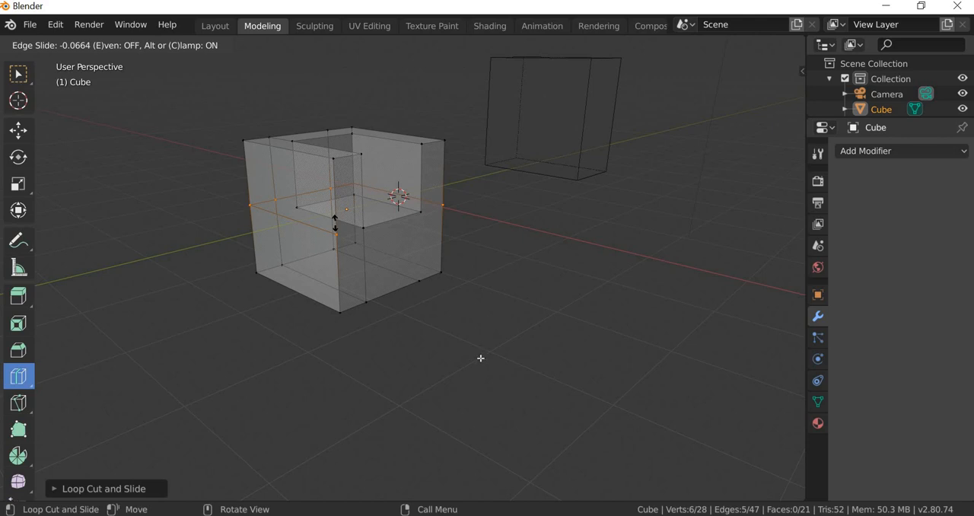
left_click_drag(481, 358, 469, 363)
Step: Add a vertical loop cut across the chair's outer sides and base, slid in line with the backrest's inner face
middle_click_drag(456, 366, 335, 274)
scroll(342, 262, "up", 1)
scroll(339, 259, "down", 3)
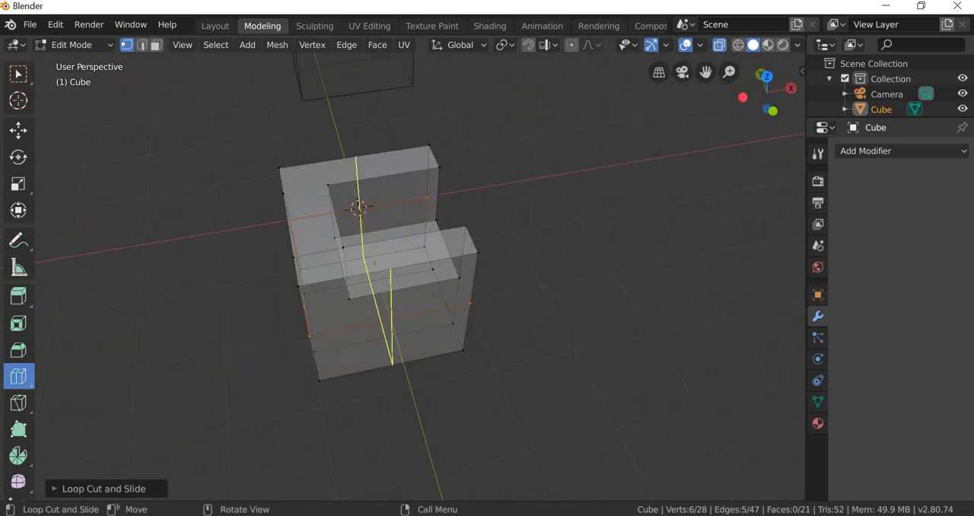
left_click_drag(335, 273, 299, 287)
middle_click_drag(531, 415, 499, 359)
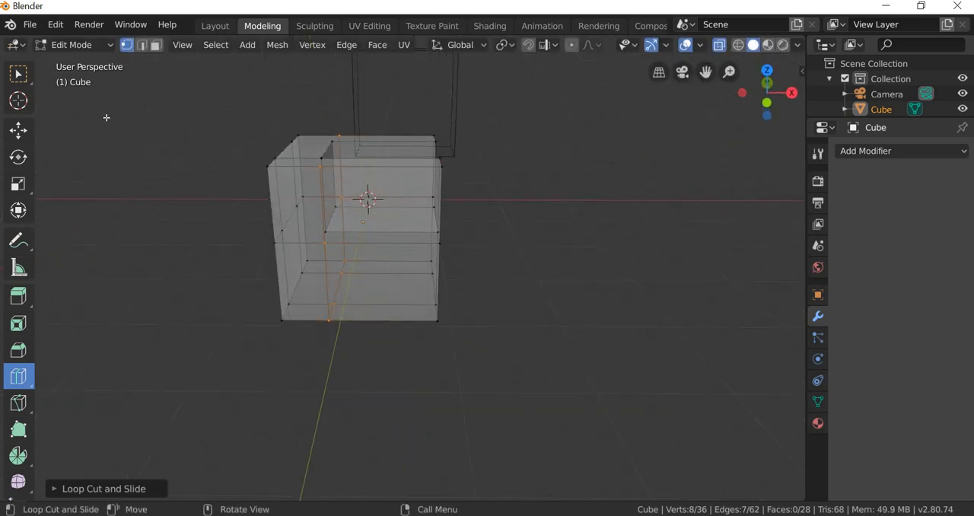
Step: Knife-cut across both armrest fronts, connecting each front corner of the seat with the outer vertical edge at seat height
left_click(18, 75)
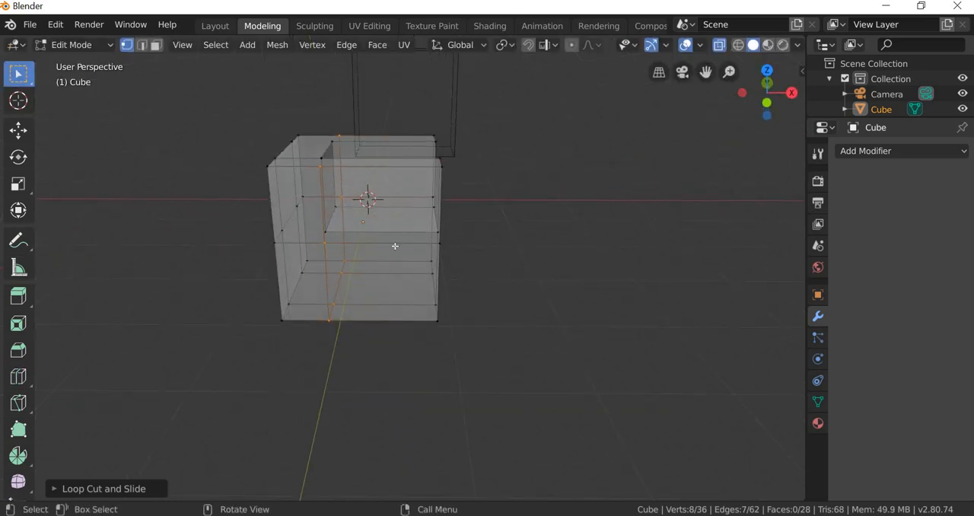
left_click(353, 260)
middle_click_drag(353, 261, 299, 287)
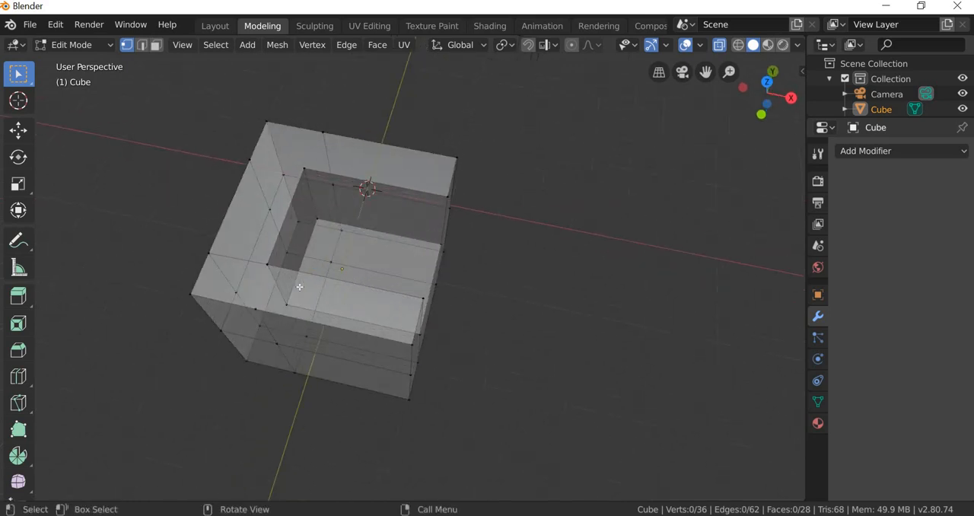
scroll(300, 287, "up", 2)
middle_click_drag(359, 332, 250, 200)
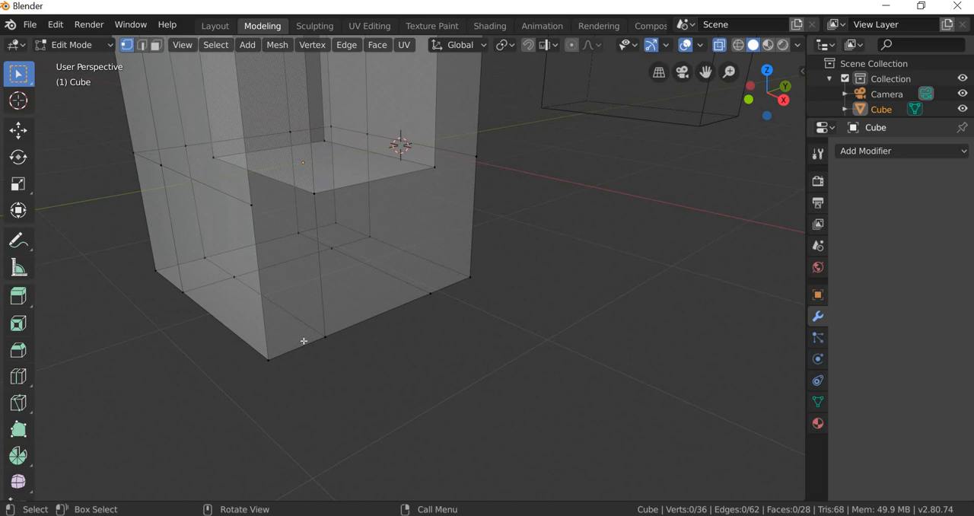
left_click(19, 402)
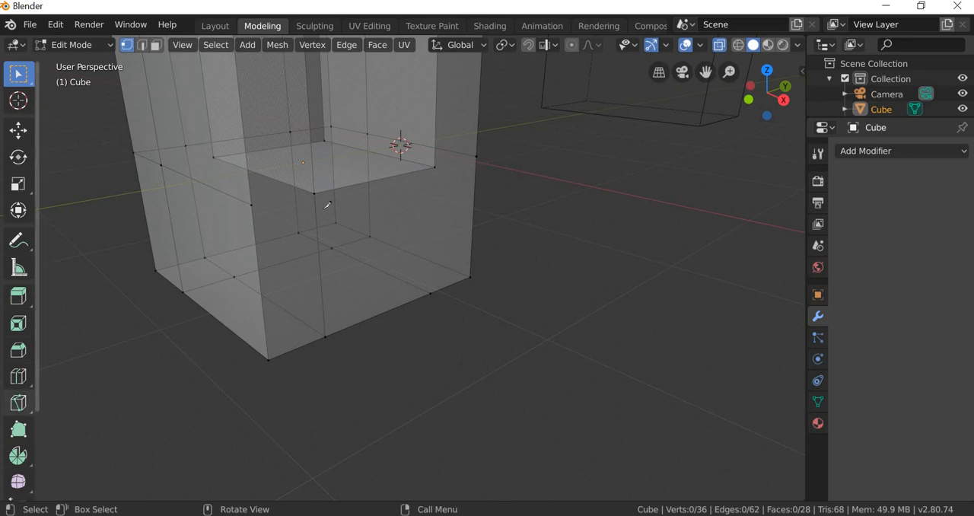
left_click(253, 204)
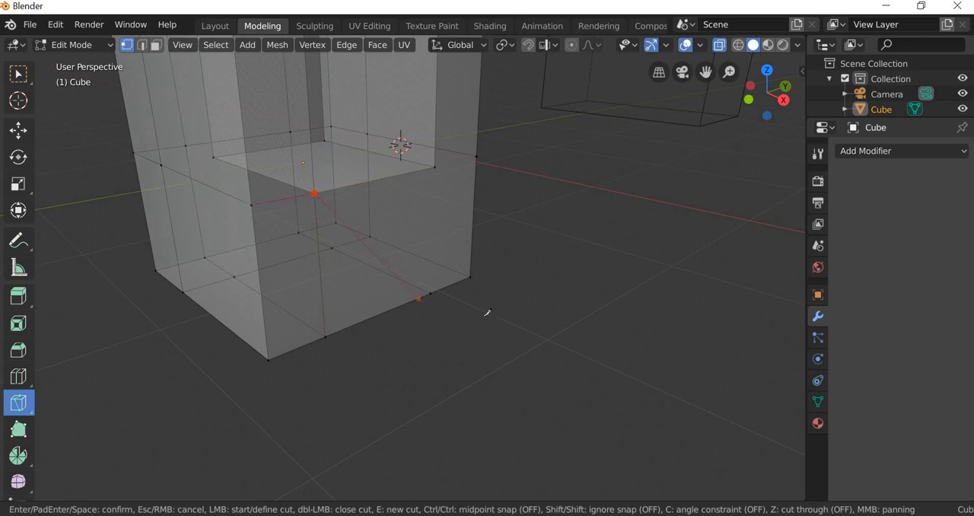
key("Return")
middle_click_drag(461, 226, 403, 163)
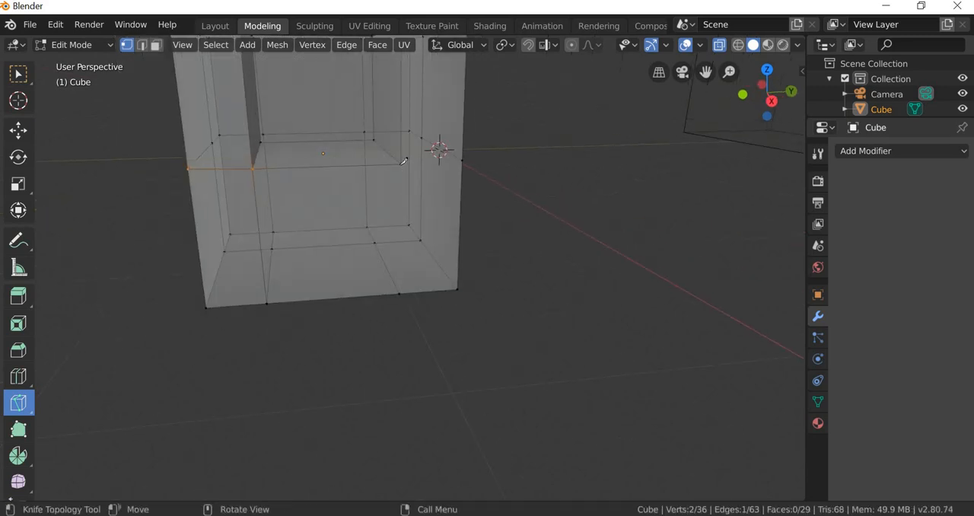
left_click(401, 163)
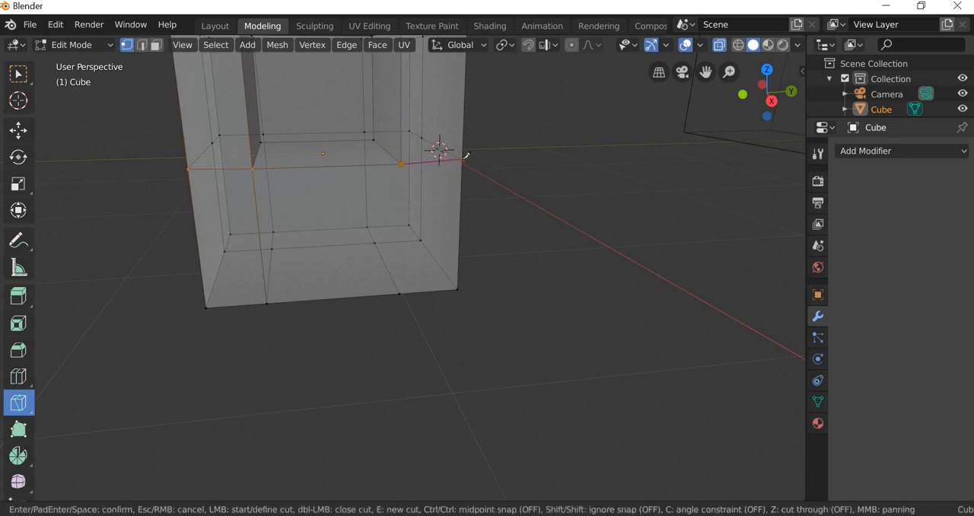
key("Return")
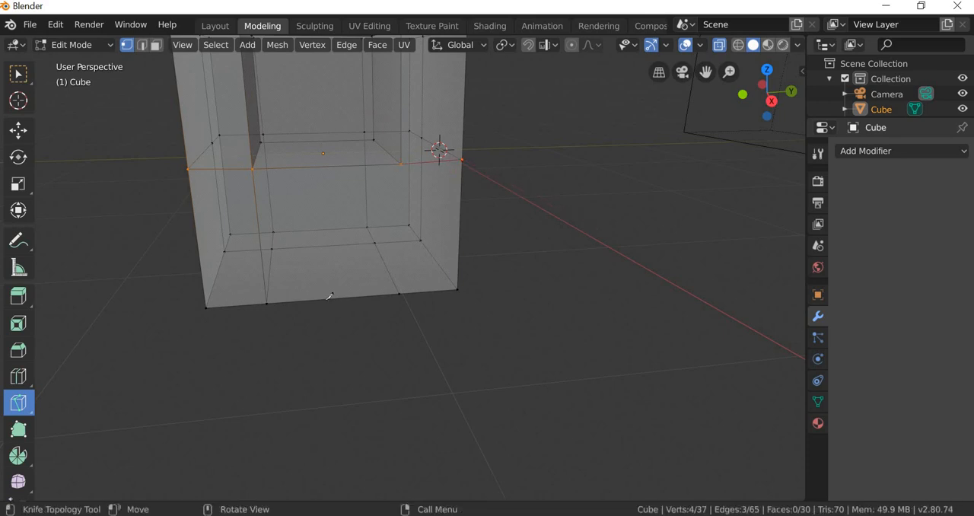
Step: Knife-cut down the chair's front from the seat's +Y front corner to the vertex on the base's front edge
middle_click_drag(279, 295, 381, 154)
left_click(384, 151)
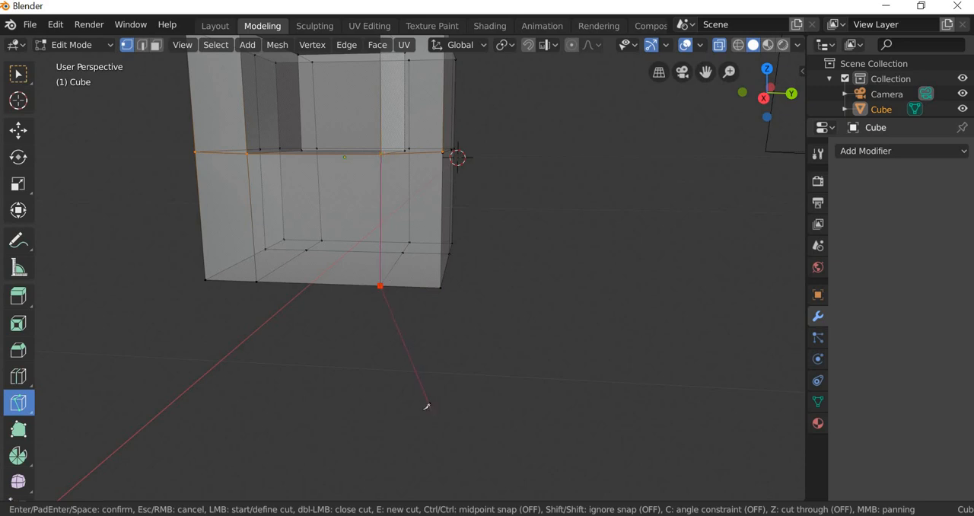
key("Return")
Step: Knife-cut across the tops of both armrests, from each inner backrest corner to the vertex on the outer edge
middle_click_drag(421, 335, 367, 193)
left_click(358, 185)
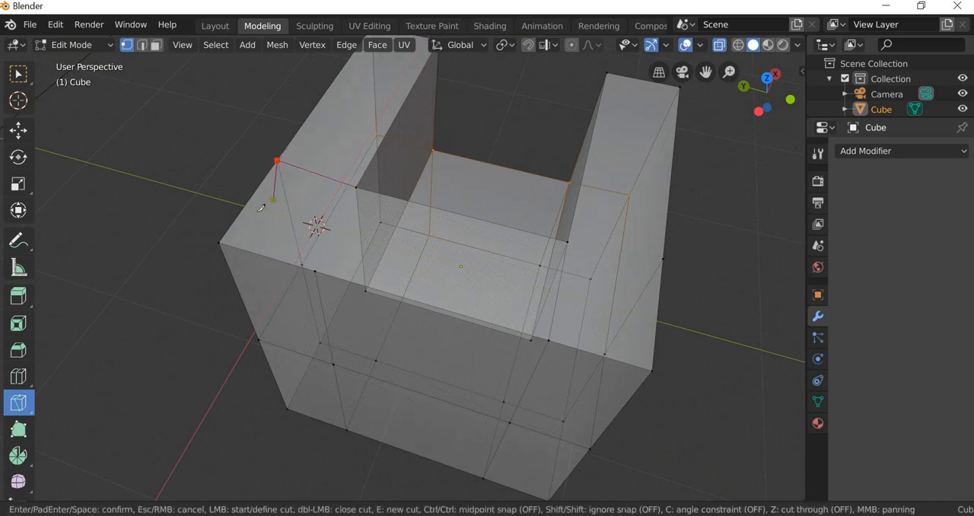
key("Return")
middle_click_drag(457, 279, 456, 195)
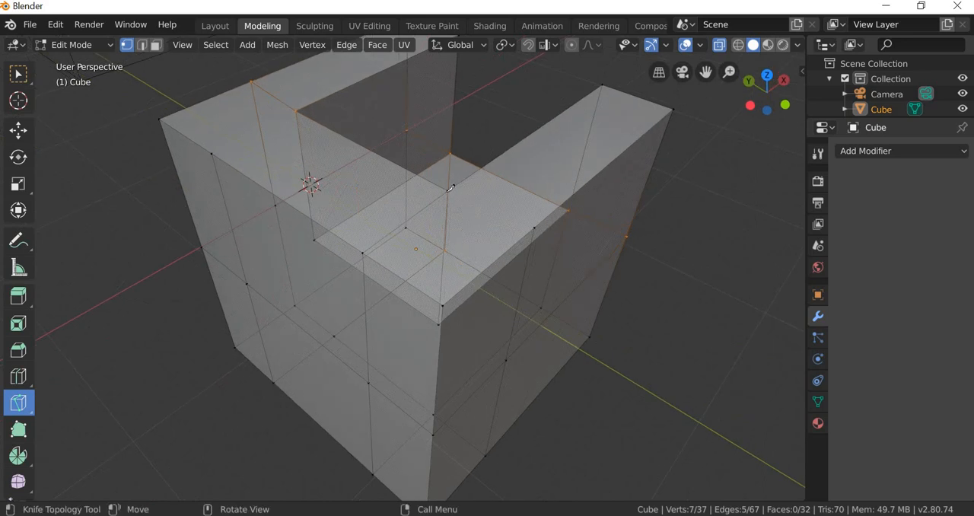
left_click(452, 190)
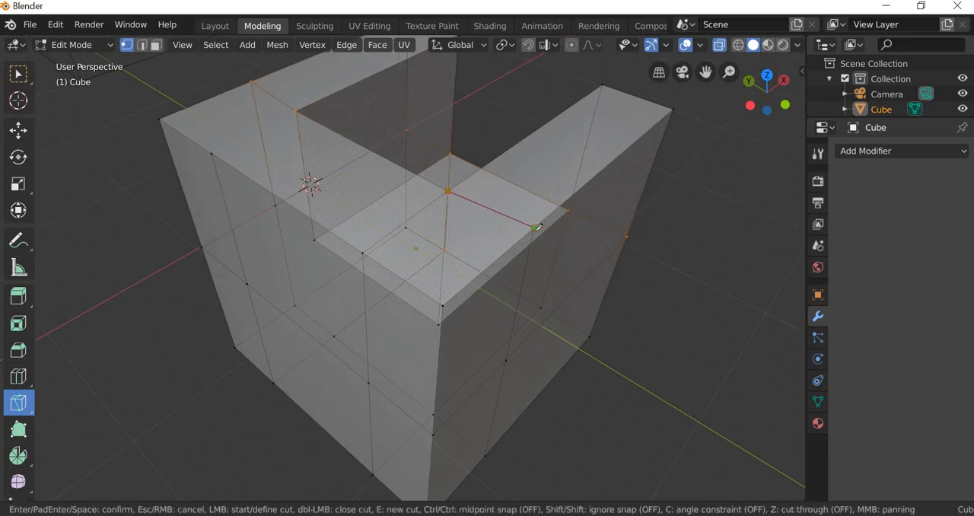
key("Return")
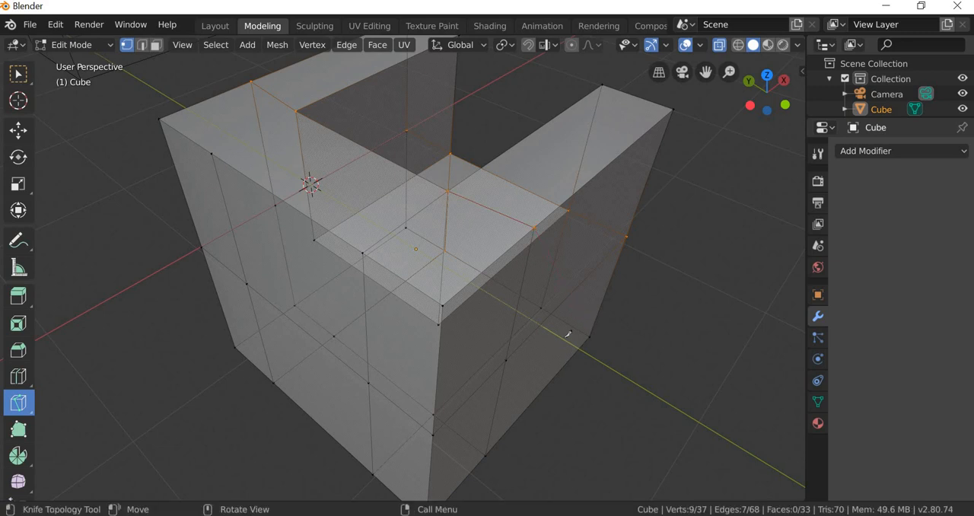
Step: Switch to face selection with the Move tool and select individual faces on the chair's outer side to check the topology
middle_click_drag(570, 332, 263, 316)
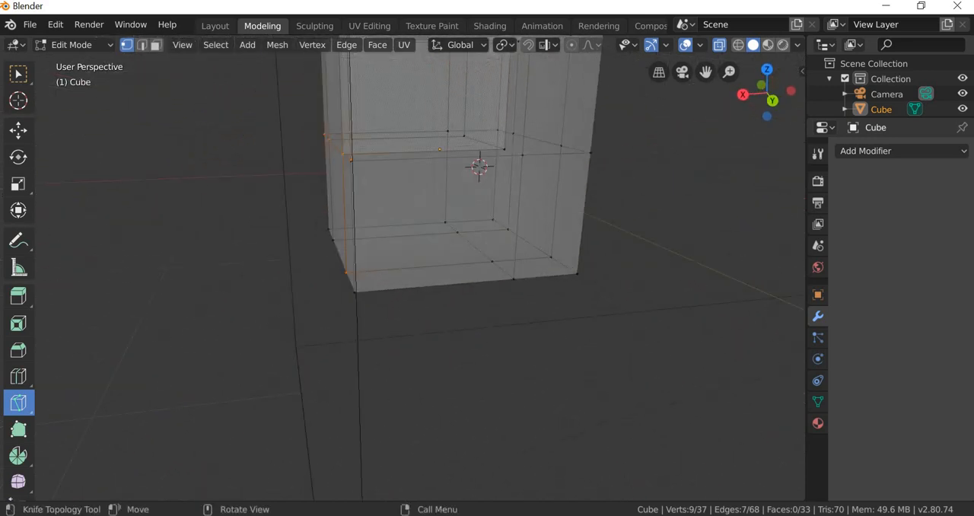
left_click(19, 139)
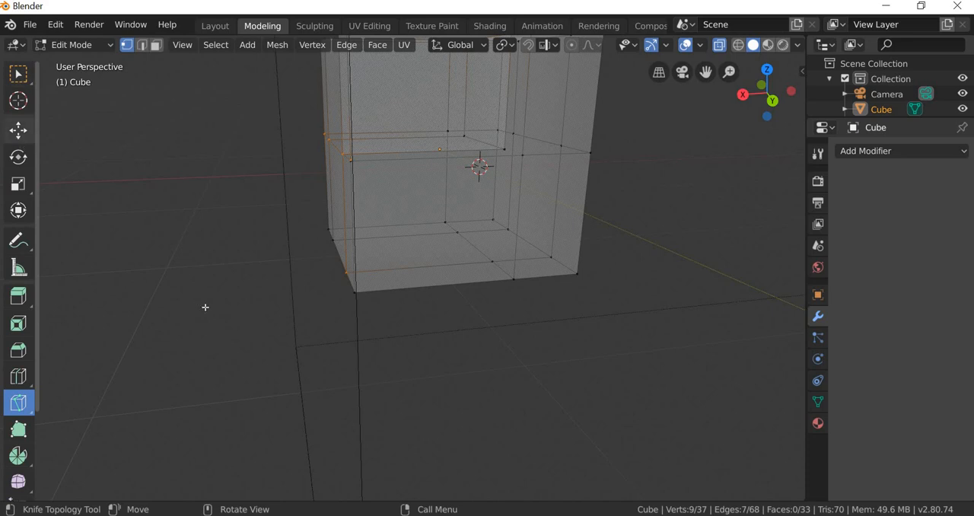
middle_click_drag(352, 348, 283, 221)
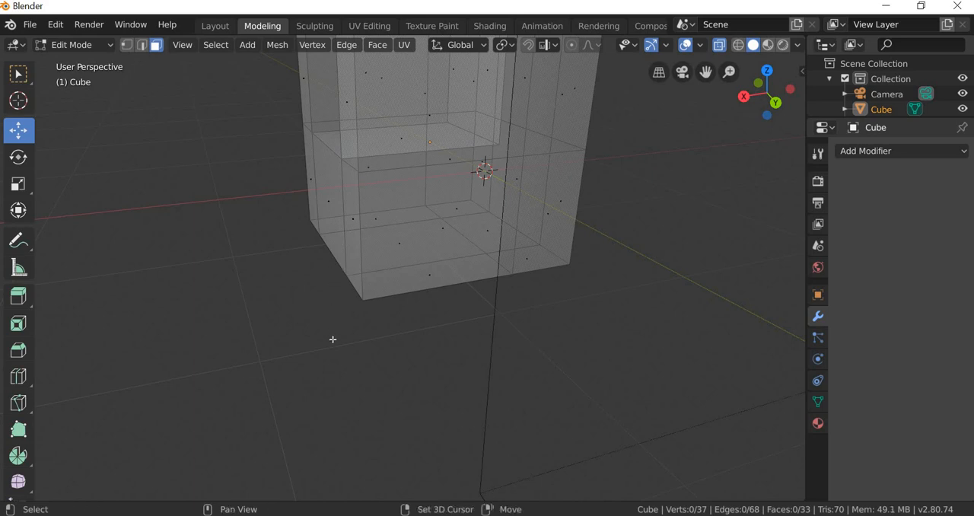
middle_click_drag(333, 340, 474, 373)
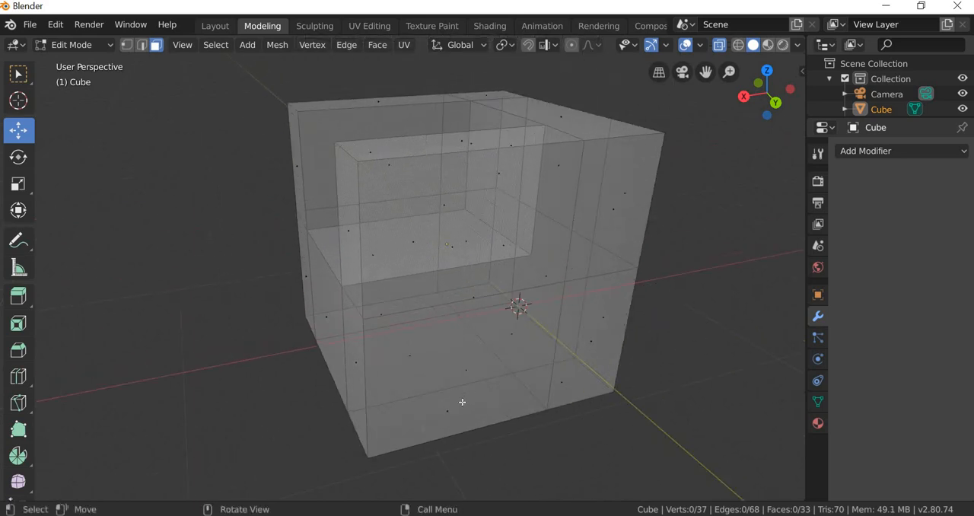
left_click(462, 402)
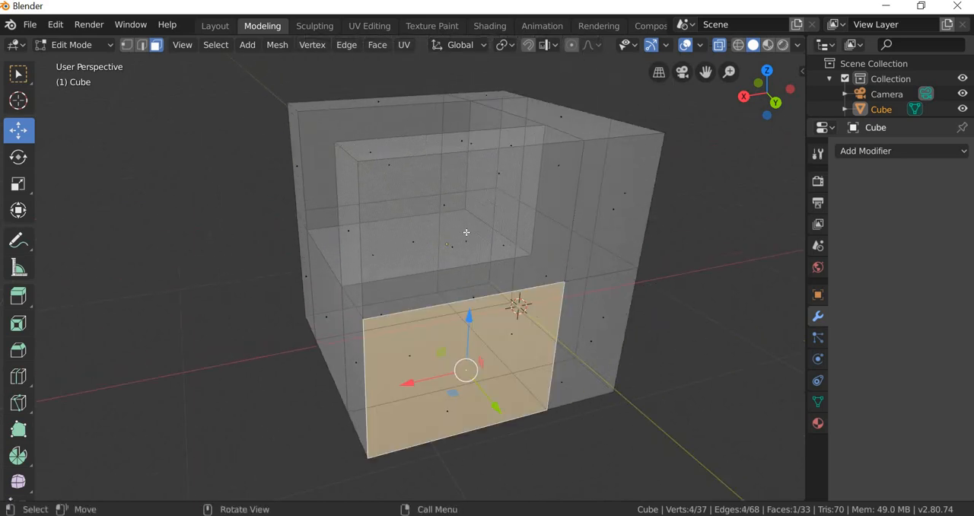
left_click(470, 239)
middle_click_drag(443, 311, 376, 272, "shift")
left_click(379, 279)
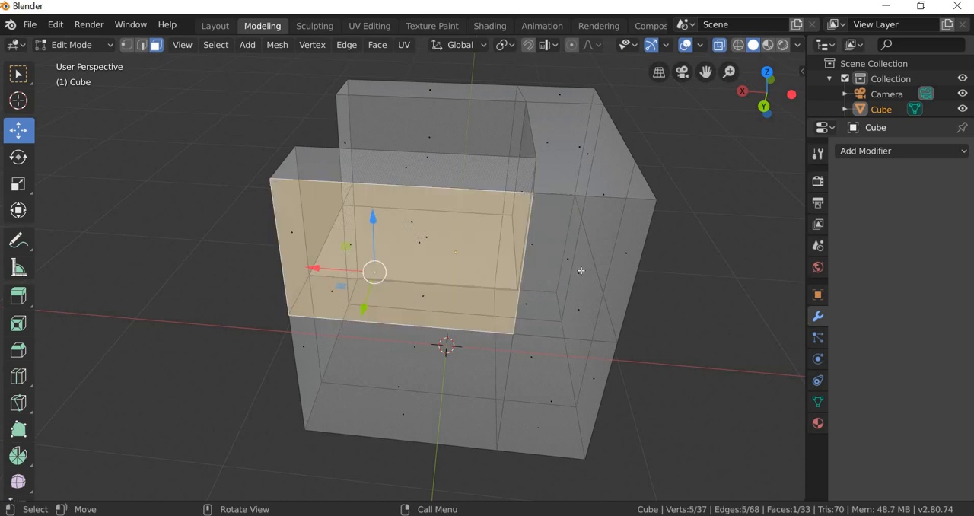
left_click(609, 263)
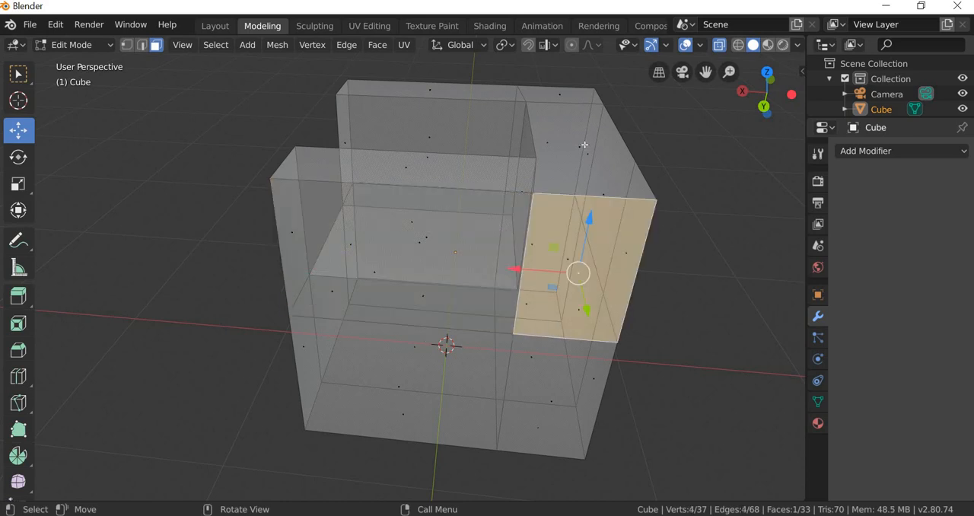
Step: Select another face around the backrest's top to check the topology, and clear the selection
left_click(584, 150)
middle_click_drag(561, 250, 458, 269)
key("alt+a")
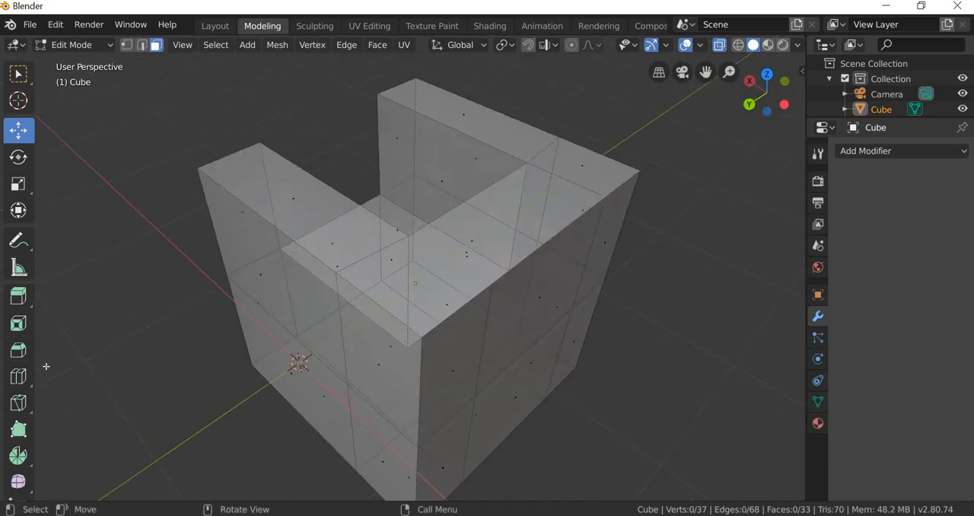
Step: Knife-cut across the backrest's top from its +Y inner corner to the vertex on the rear outer edge, and deselect everything
left_click(19, 403)
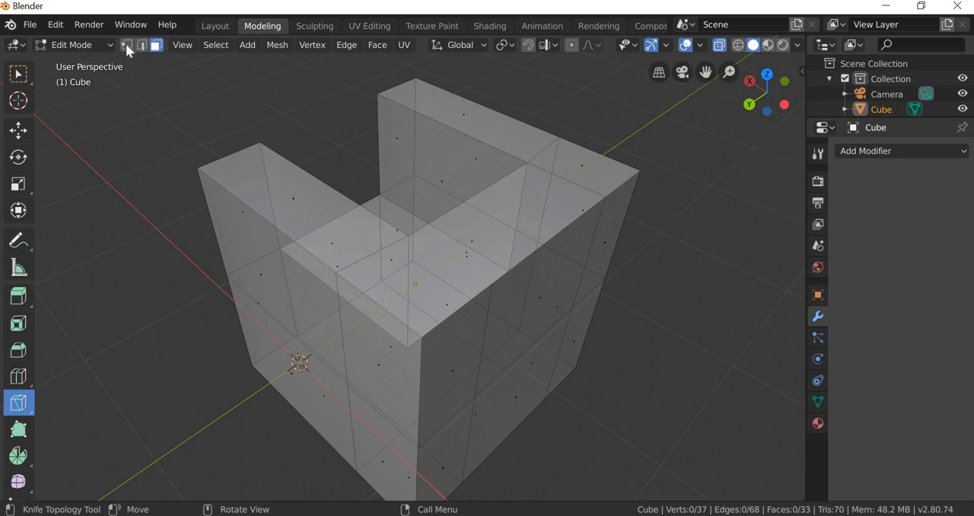
scroll(430, 192, "up", 4)
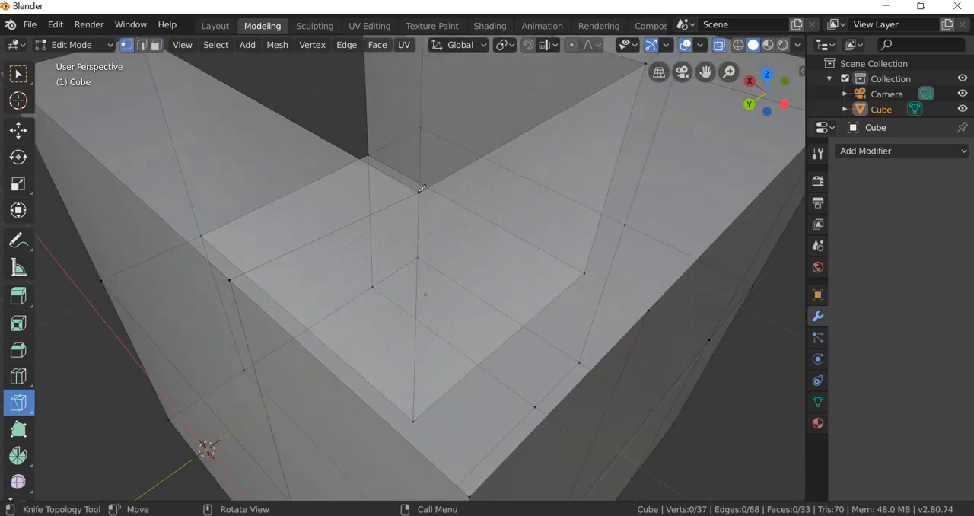
left_click(419, 191)
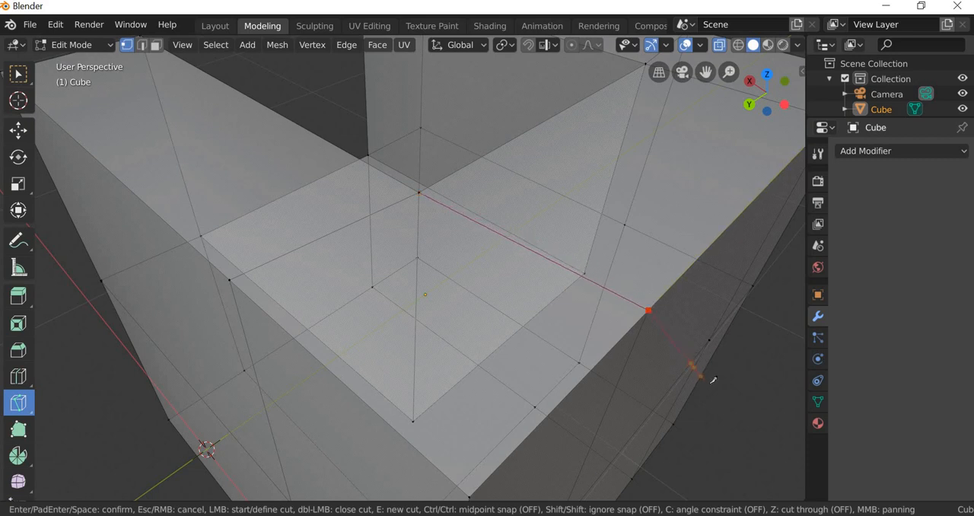
key("Return")
left_click(19, 81)
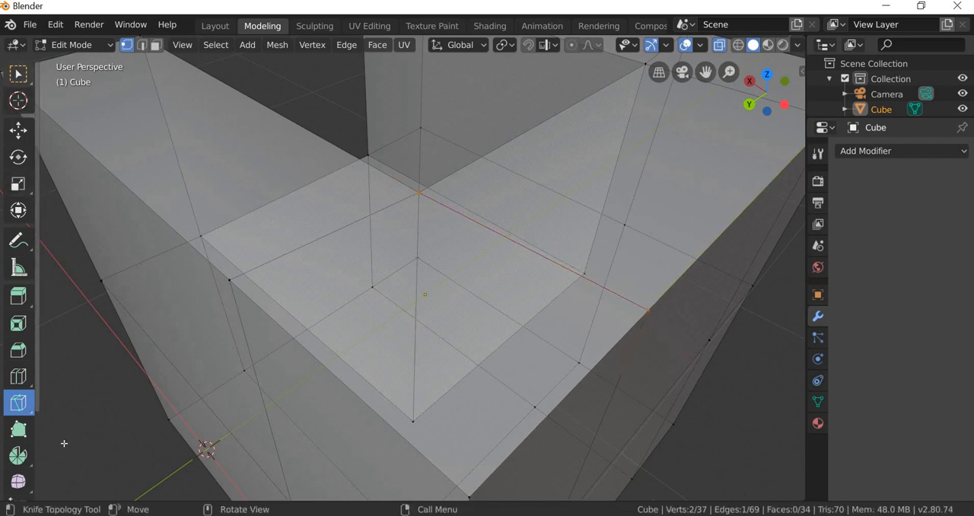
left_click(100, 405)
Step: Return to object mode and examine the chair's topology from the front, the sides and underneath
scroll(331, 373, "down", 5)
middle_click_drag(333, 374, 558, 328)
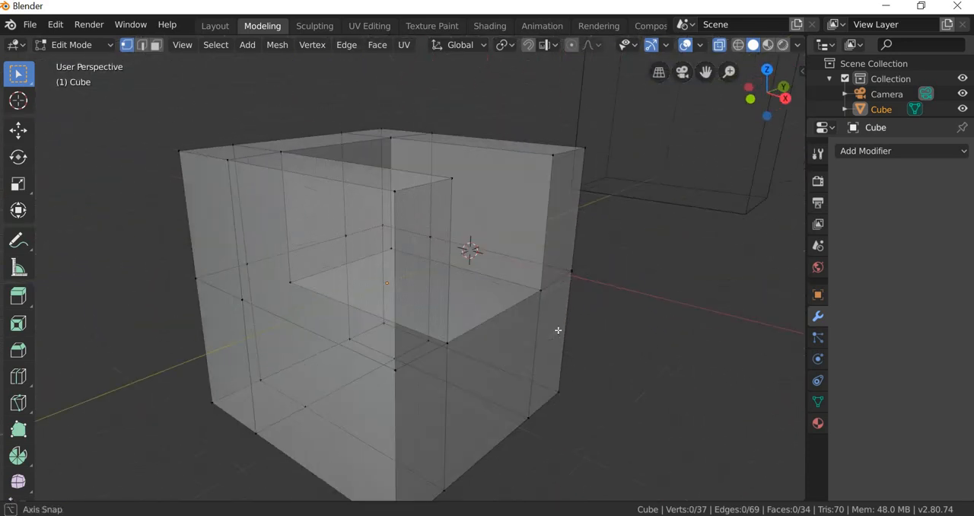
scroll(551, 351, "down", 3)
scroll(551, 351, "down", 2)
middle_click_drag(524, 385, 201, 30)
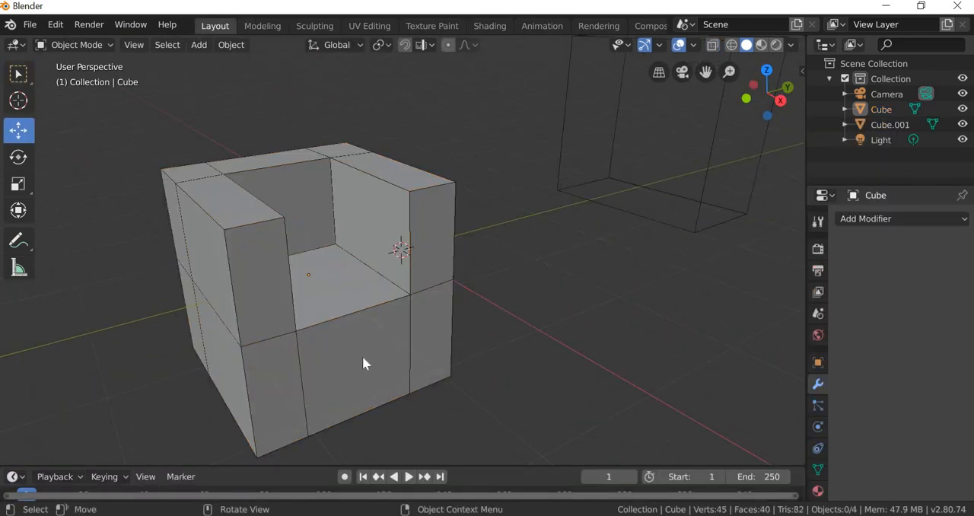
middle_click_drag(398, 353, 308, 130)
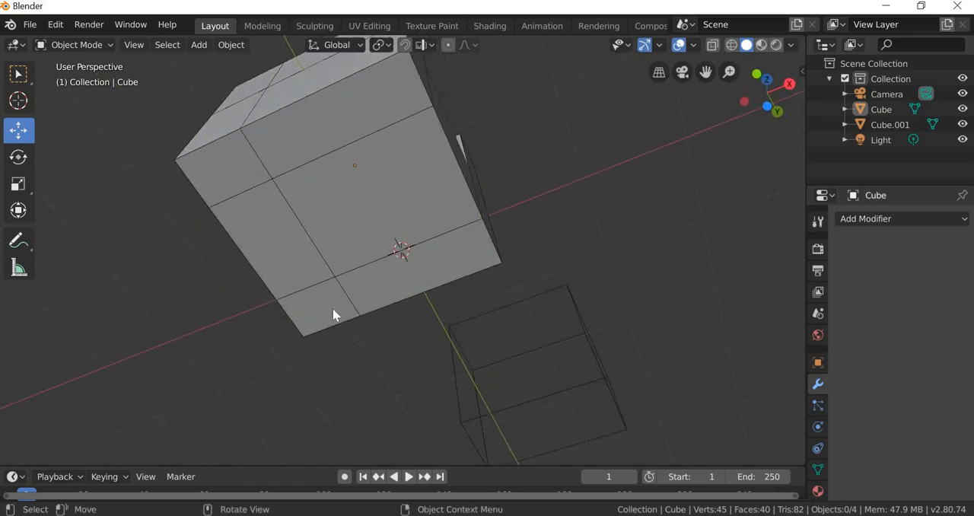
middle_click_drag(333, 314, 309, 330)
scroll(310, 331, "up", 5)
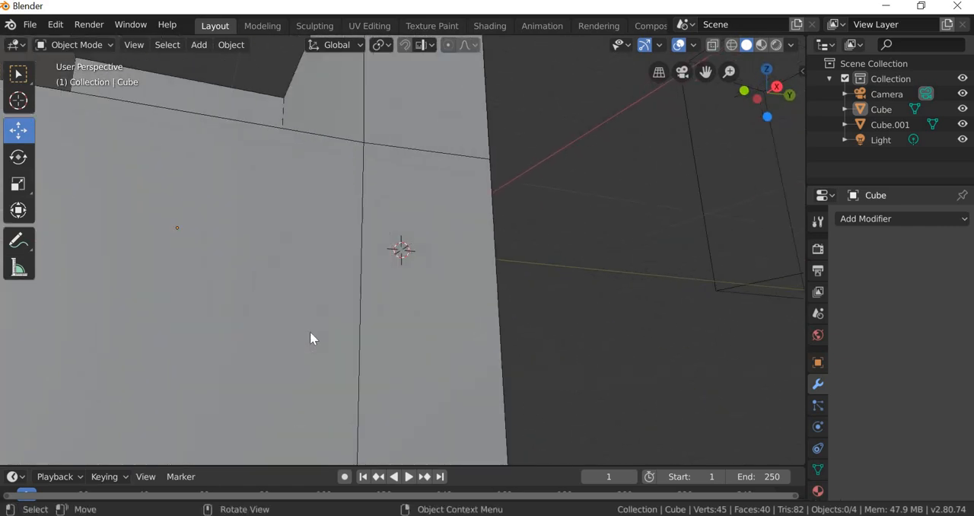
scroll(310, 331, "down", 3)
middle_click_drag(324, 290, 457, 297)
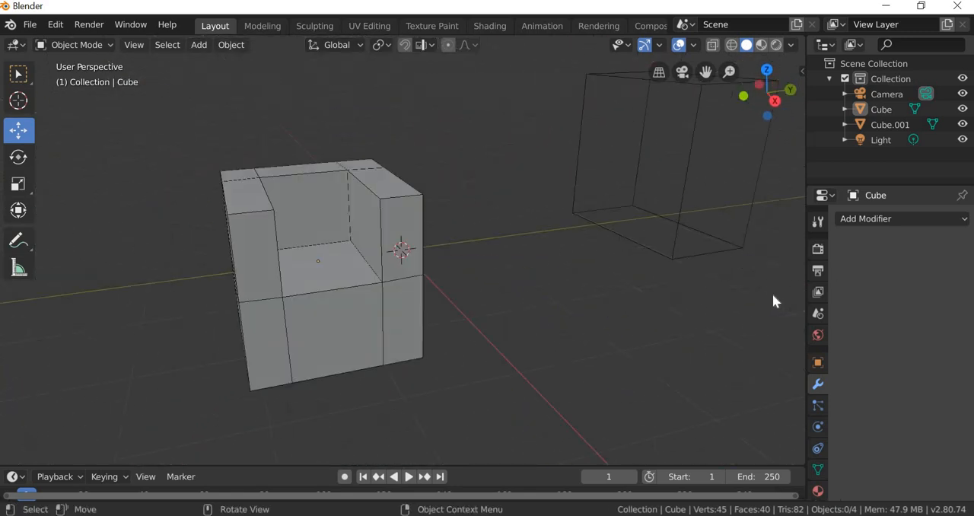
Step: Add a Catmull-Clark Subdivision Surface modifier to the chair and set its viewport subdivisions to 3
left_click(884, 221)
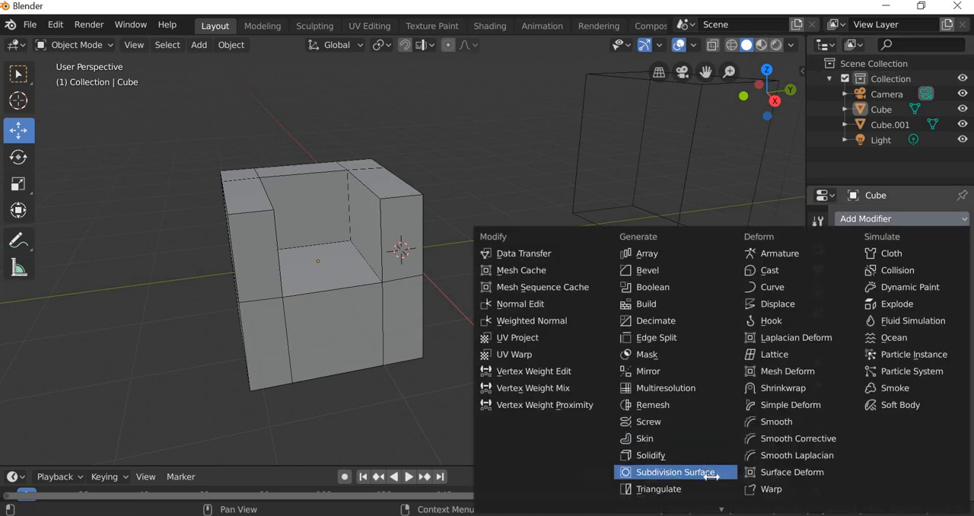
left_click(711, 473)
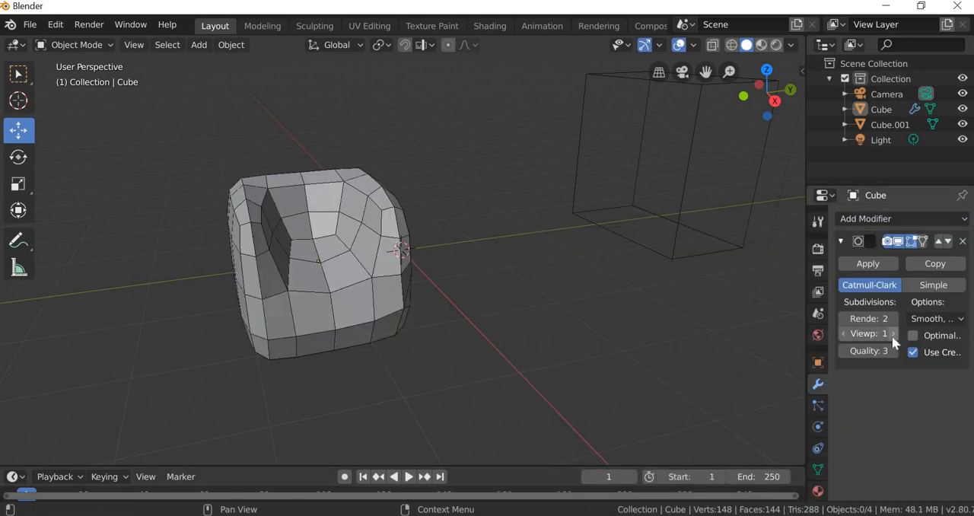
left_click(893, 334)
left_click(892, 335)
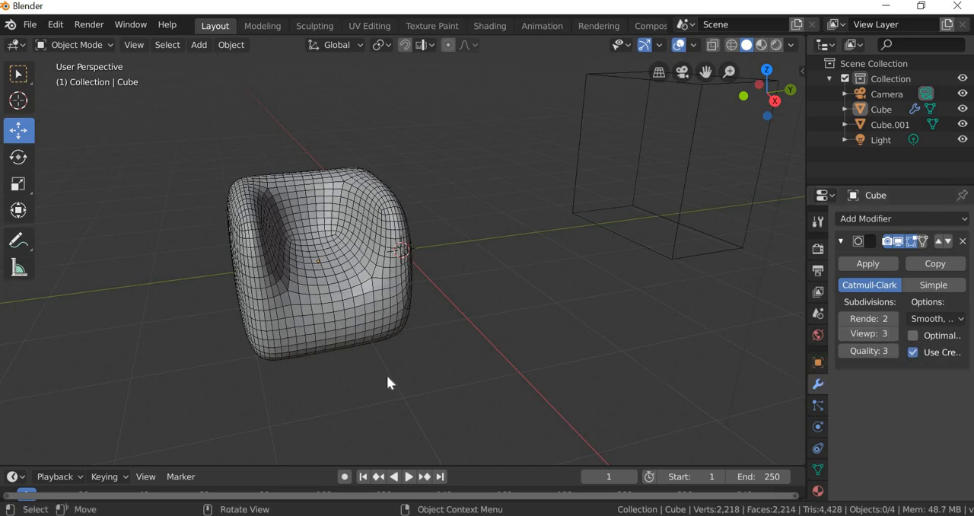
middle_click_drag(336, 362, 342, 312)
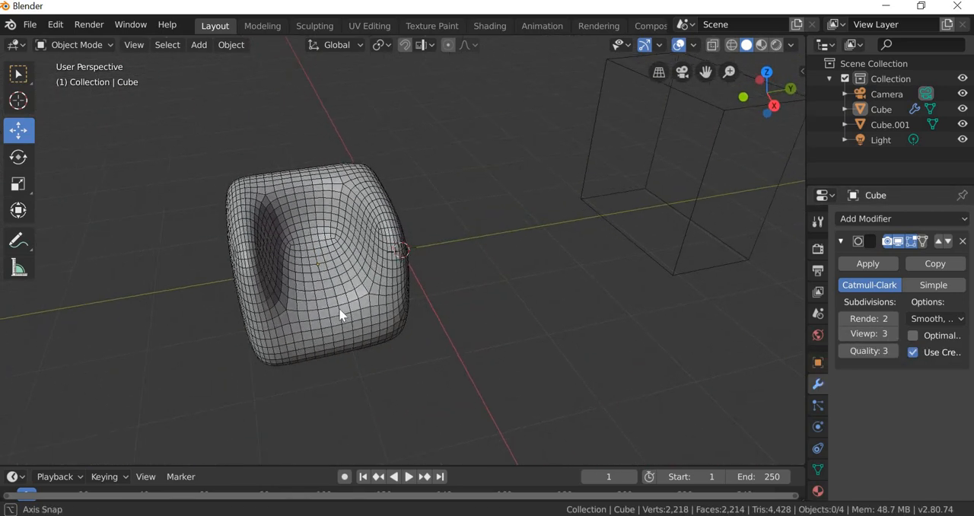
Step: Compare the chair's shape at viewport subdivision levels 0 and 1
left_click(845, 334)
left_click(844, 334)
left_click(844, 334)
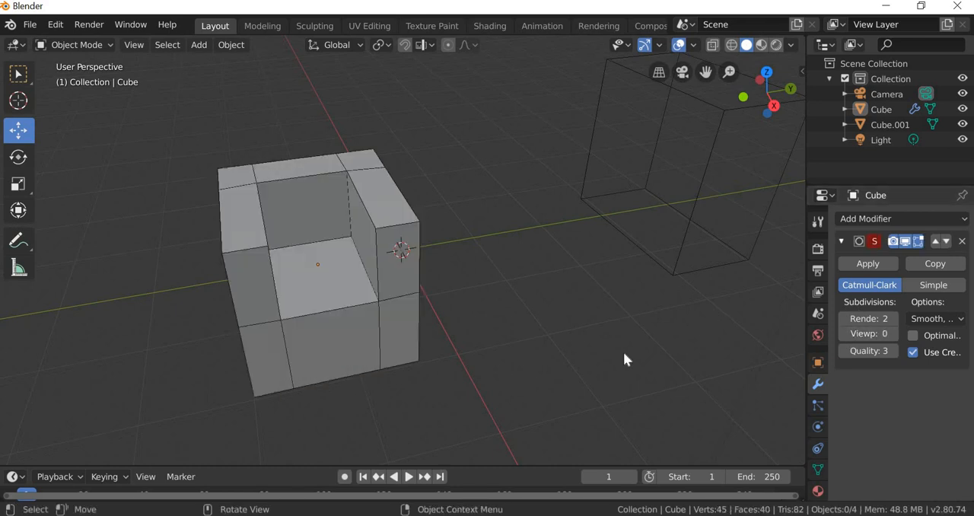
left_click(894, 334)
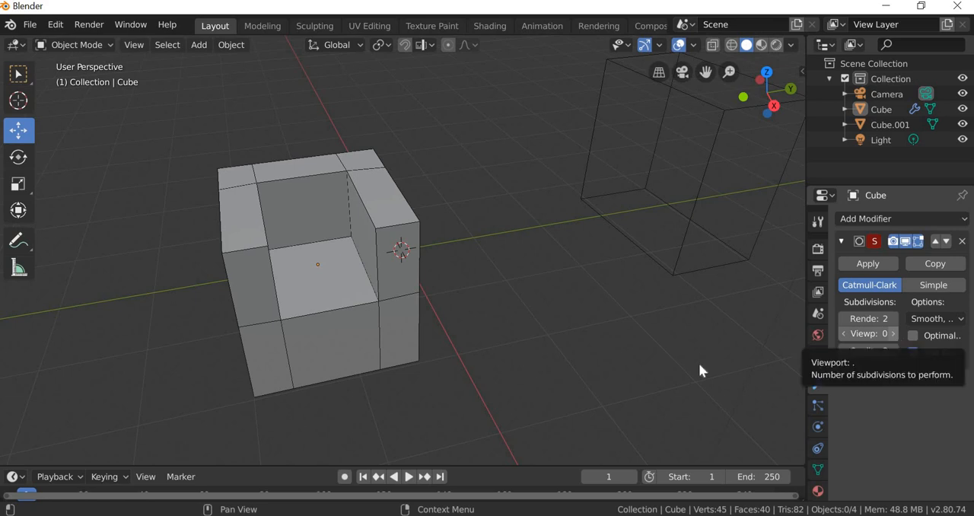
middle_click_drag(359, 385, 249, 29)
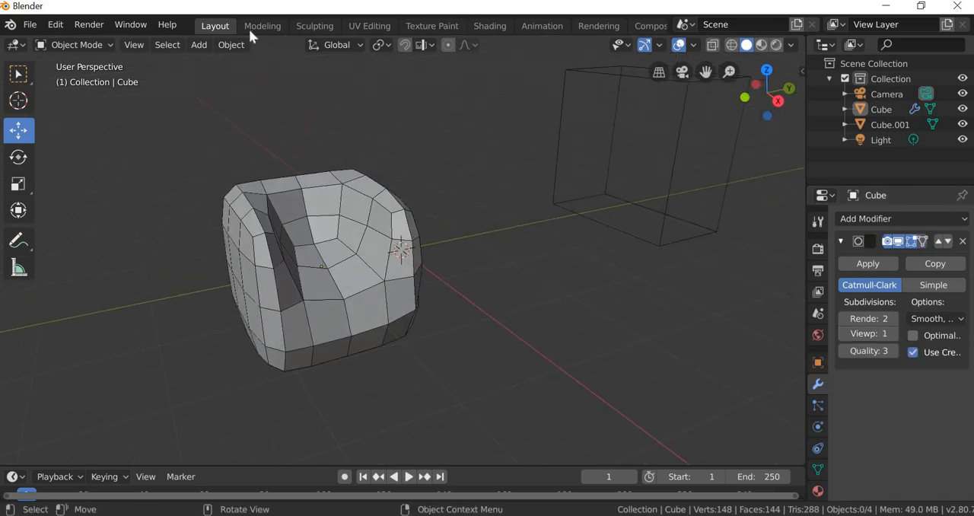
Step: Enter edit mode and examine the smoothed chair inside its control cage from the front
left_click(263, 26)
scroll(414, 331, "up", 4)
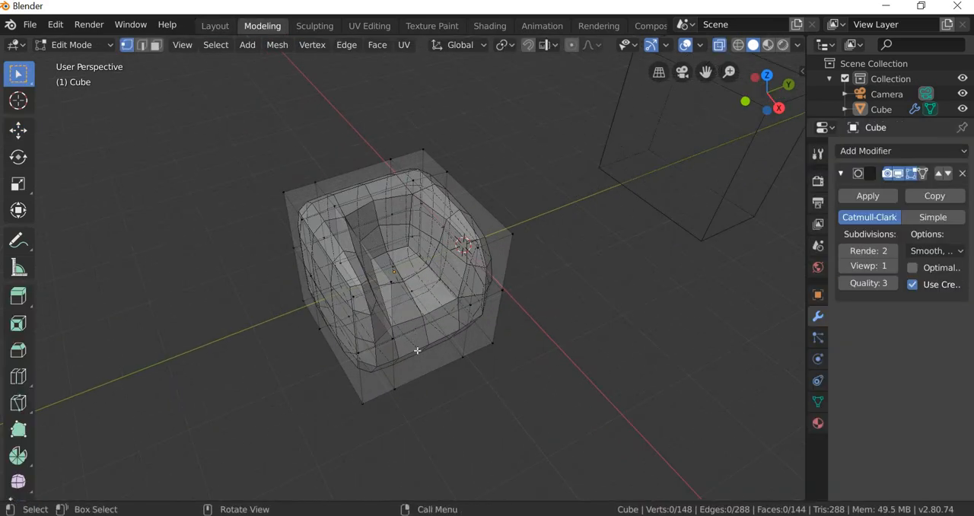
scroll(413, 347, "up", 3)
middle_click_drag(411, 339, 398, 321)
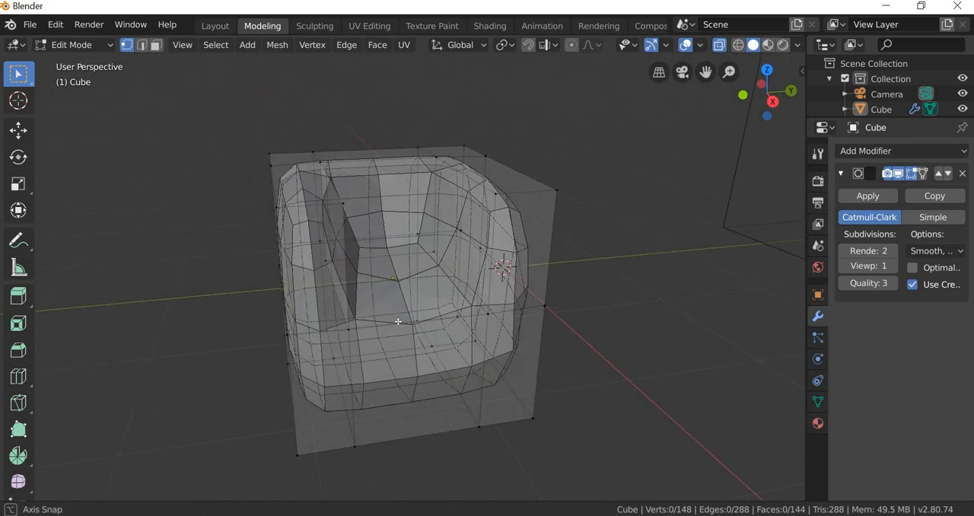
middle_click_drag(485, 312, 485, 312)
middle_click_drag(446, 335, 454, 338)
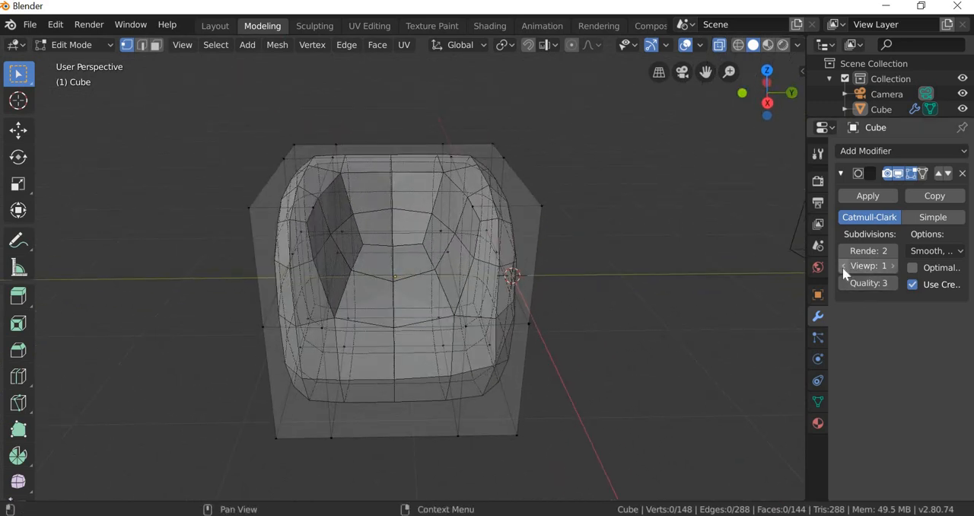
Step: Compare the control cage at viewport subdivision level 0 with the smoothed surface at level 2
left_click(844, 267)
middle_click_drag(414, 361, 408, 363)
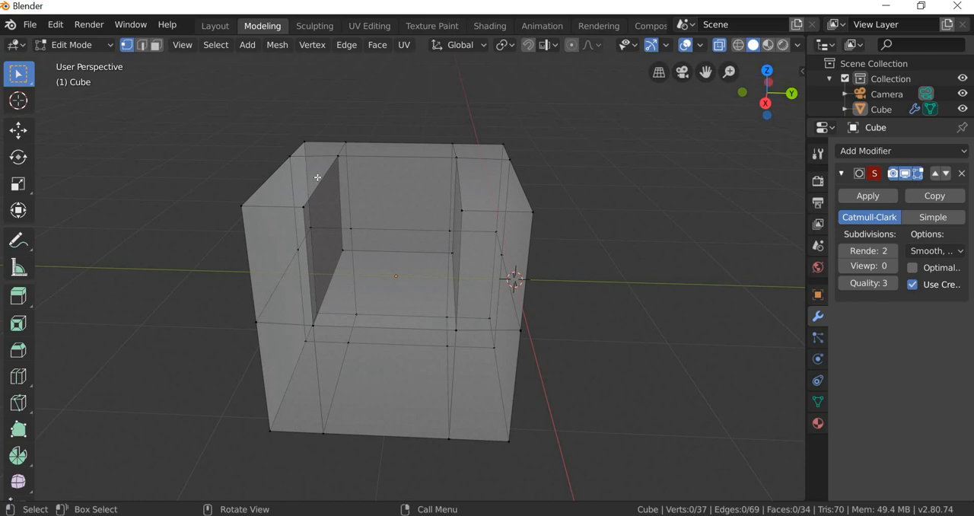
left_click(892, 266)
left_click(893, 265)
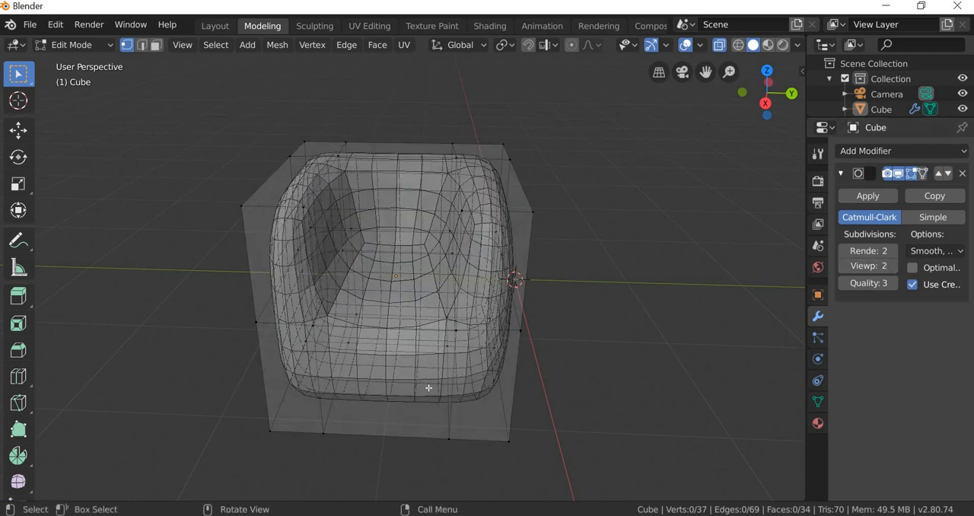
middle_click_drag(428, 388, 403, 251)
Step: Return to object mode, examine the smoothed armrests and seat up close, and set the modifier's viewport subdivisions to 0
left_click(210, 27)
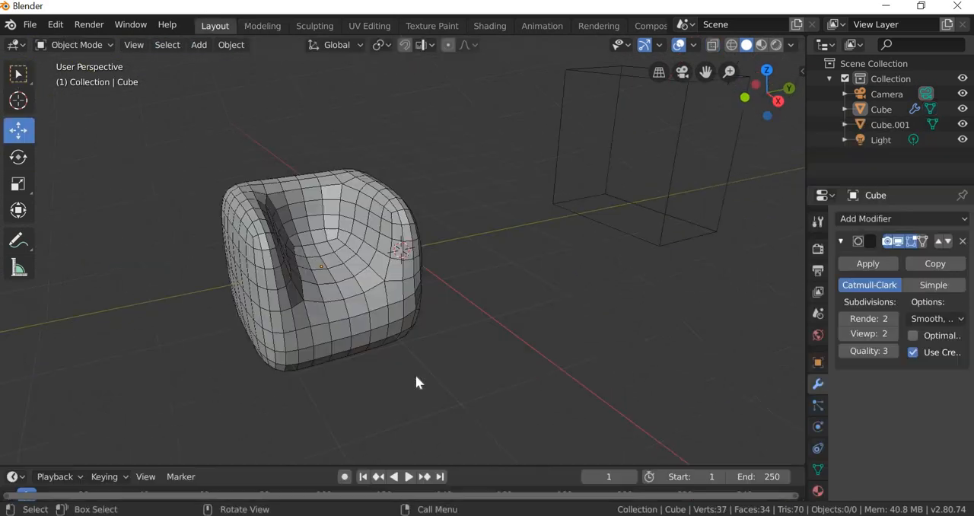
middle_click_drag(365, 362, 364, 360)
scroll(365, 361, "up", 3)
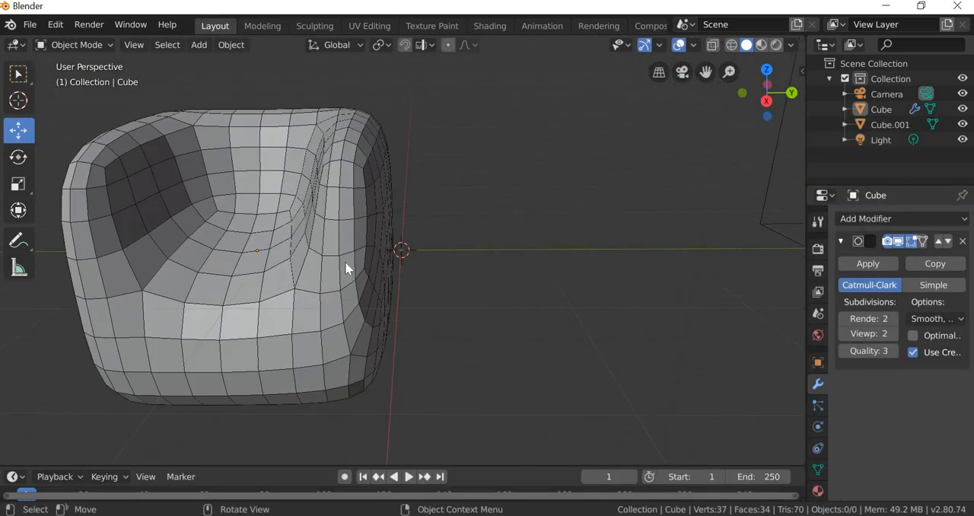
middle_click_drag(297, 289, 404, 272)
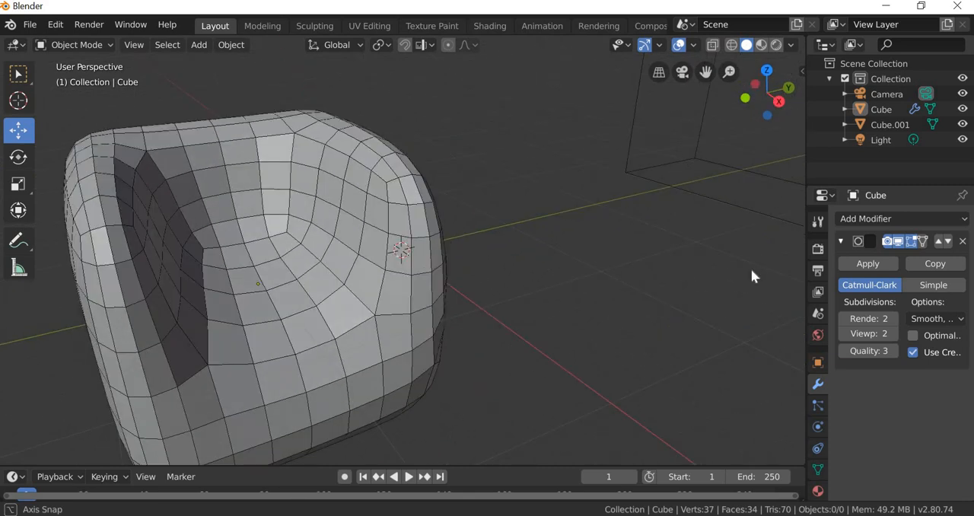
left_click(844, 334)
left_click(844, 334)
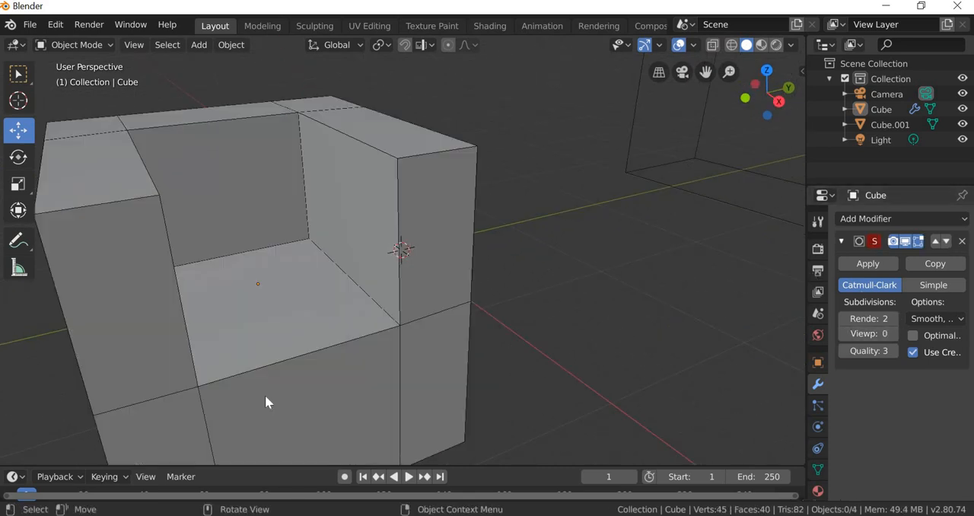
scroll(278, 388, "down", 2)
middle_click_drag(285, 382, 54, 263)
scroll(300, 394, "down", 4)
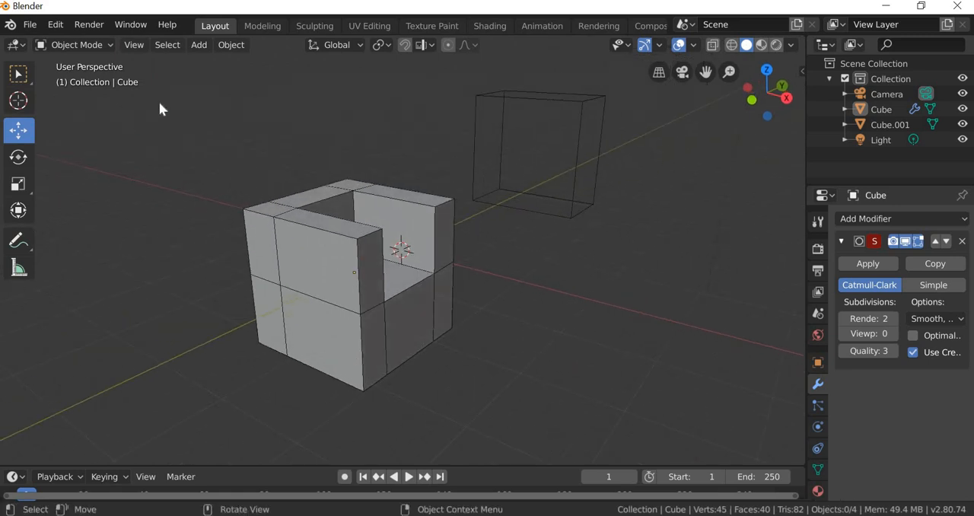
Step: Add a loop cut around the armrests, seat and base in edit mode, slid close to the chair's front face, and deselect it
left_click(255, 26)
left_click(18, 376)
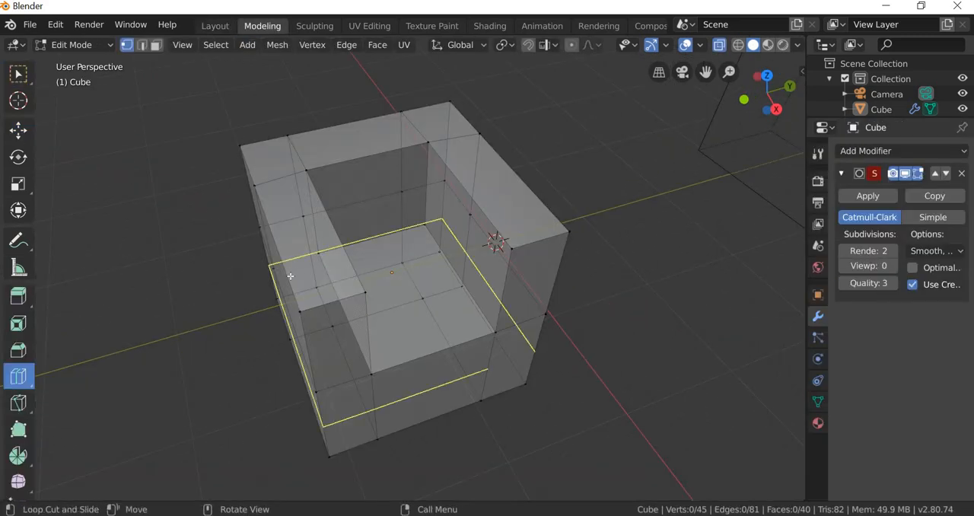
left_click_drag(291, 278, 296, 295)
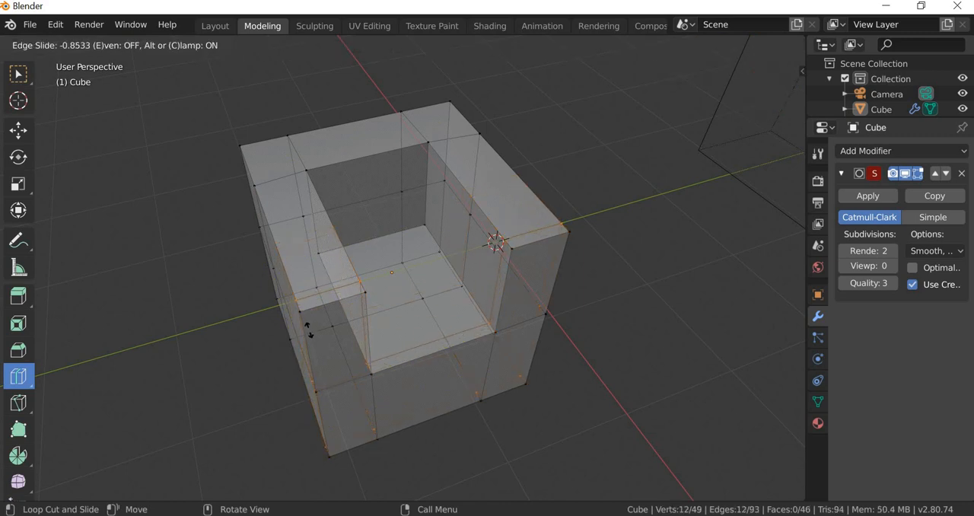
left_click_drag(390, 396, 419, 374)
middle_click_drag(419, 373, 724, 324)
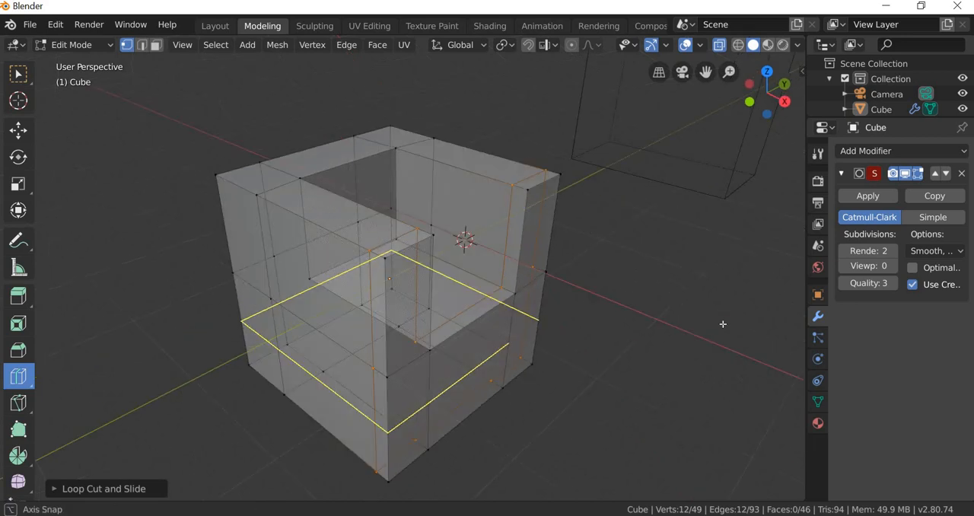
left_click(19, 76)
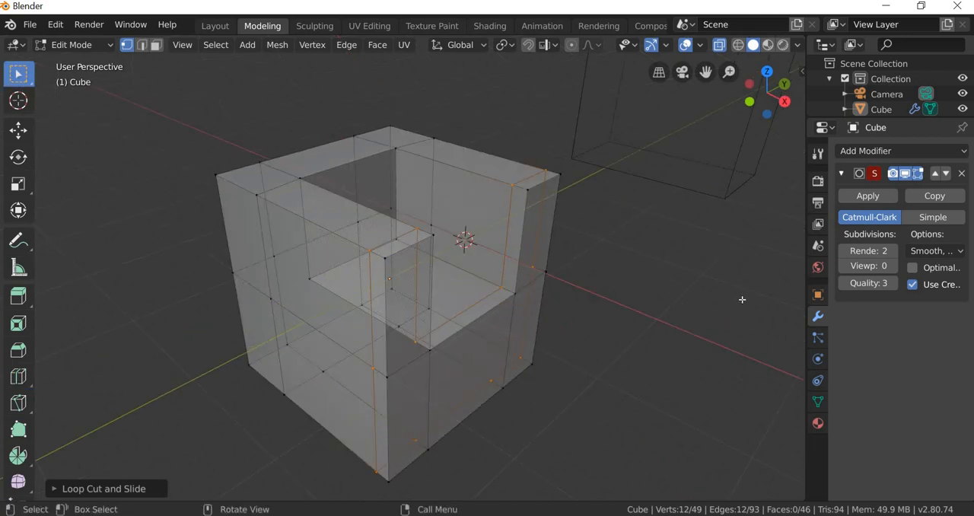
left_click(743, 299)
Step: Preview the front edges at viewport subdivision level 2, and set the level back to 0
left_click(893, 268)
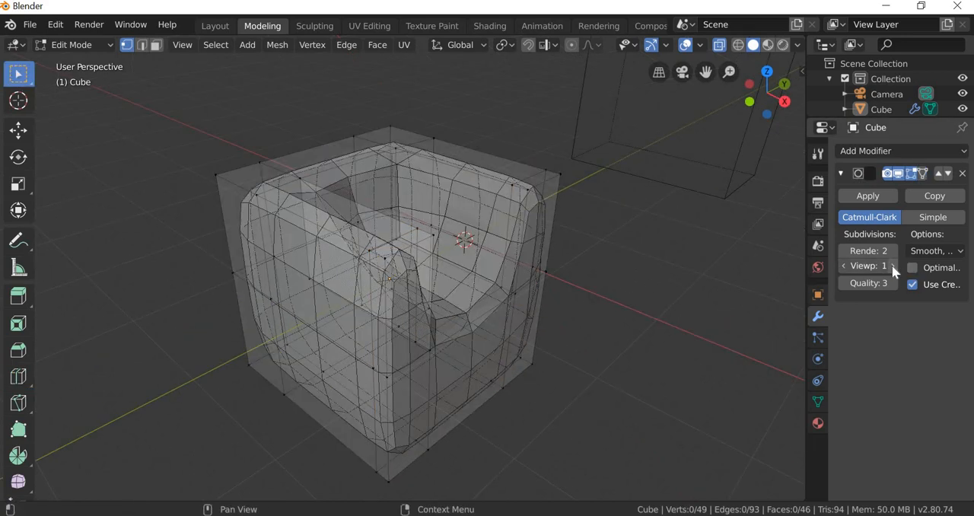
left_click(894, 268)
middle_click_drag(507, 370, 278, 238)
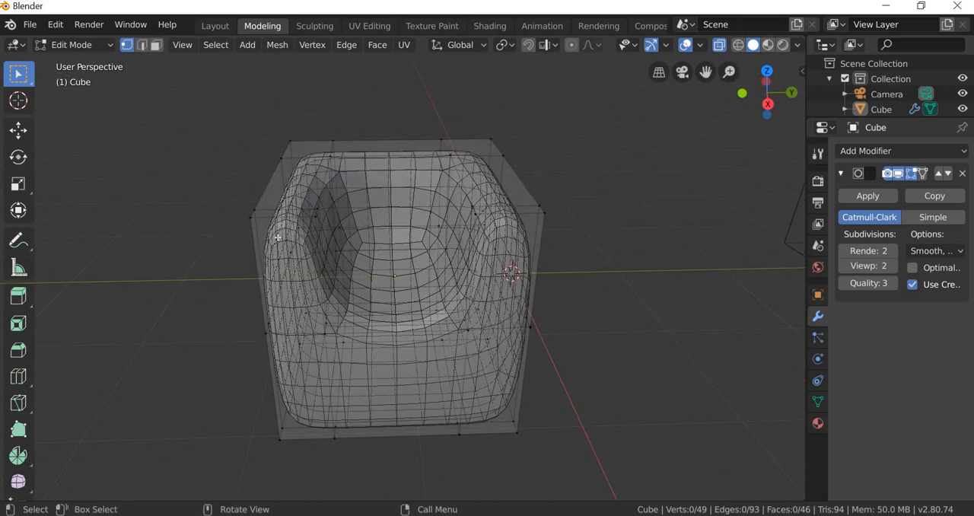
left_click(844, 266)
left_click(844, 267)
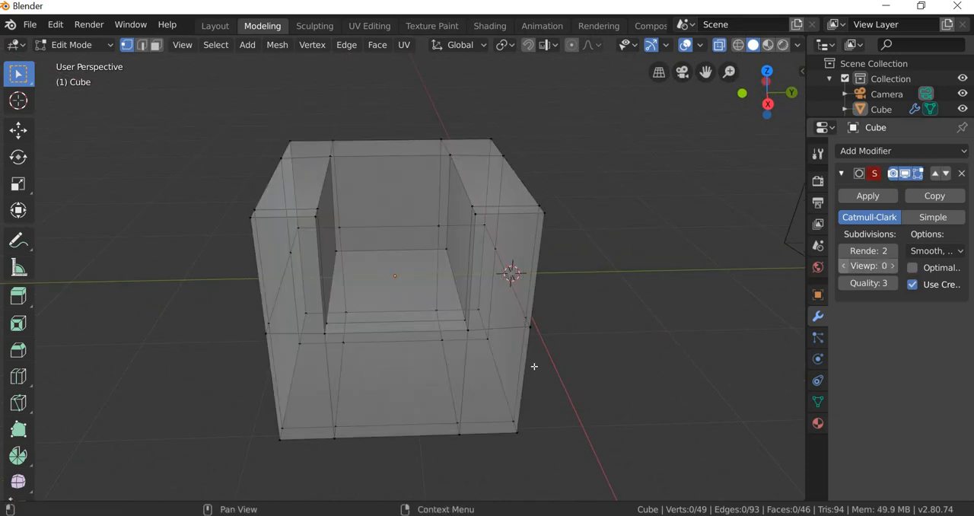
middle_click_drag(544, 413, 357, 263)
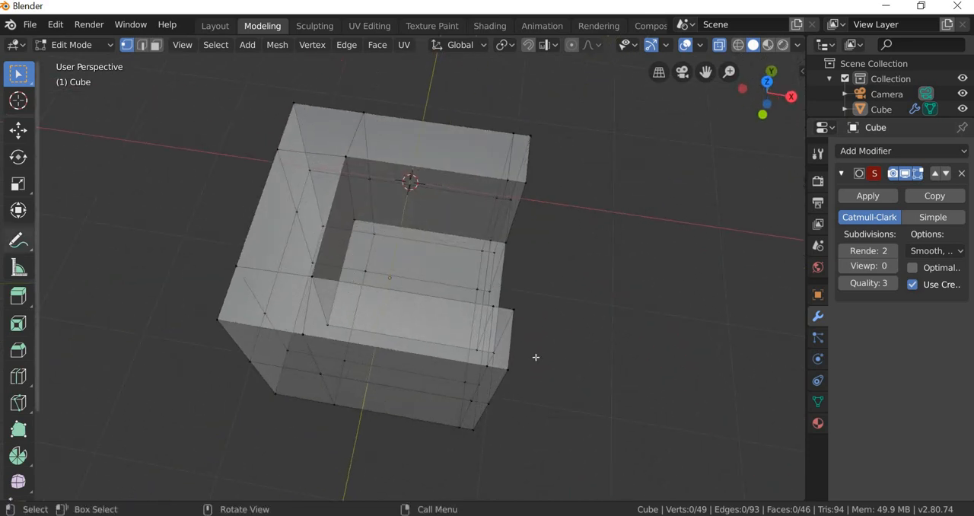
Step: Add a loop cut around the armrests, seat and base, slid close to the front of the backrest
middle_click_drag(435, 335, 80, 325)
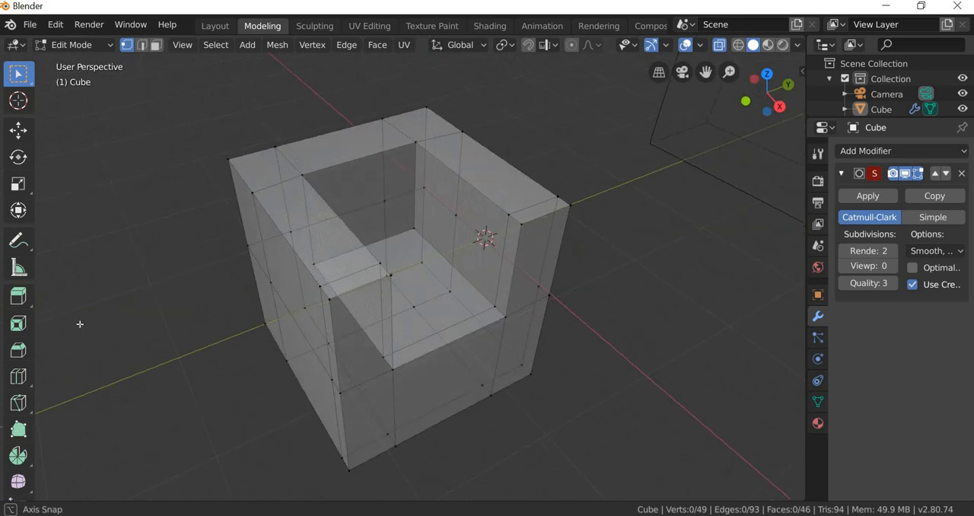
left_click(18, 376)
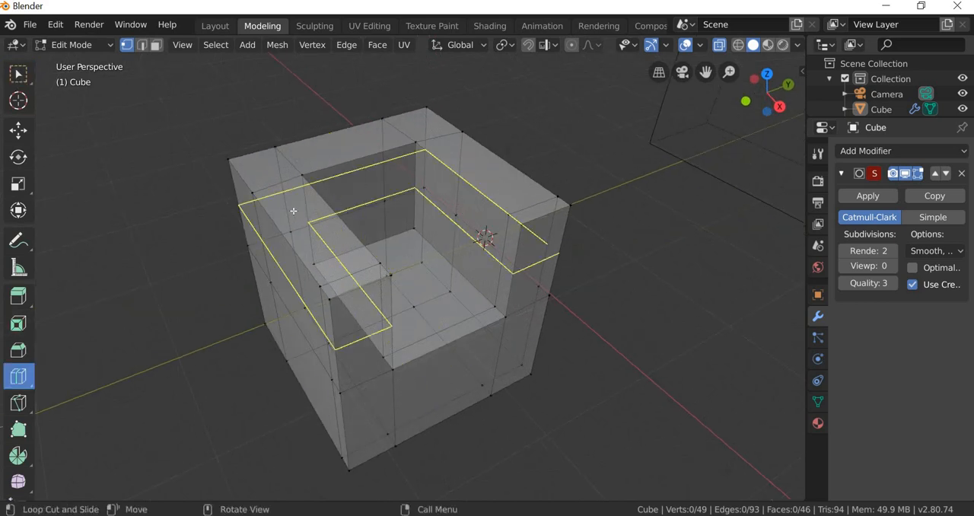
left_click_drag(263, 213, 261, 209)
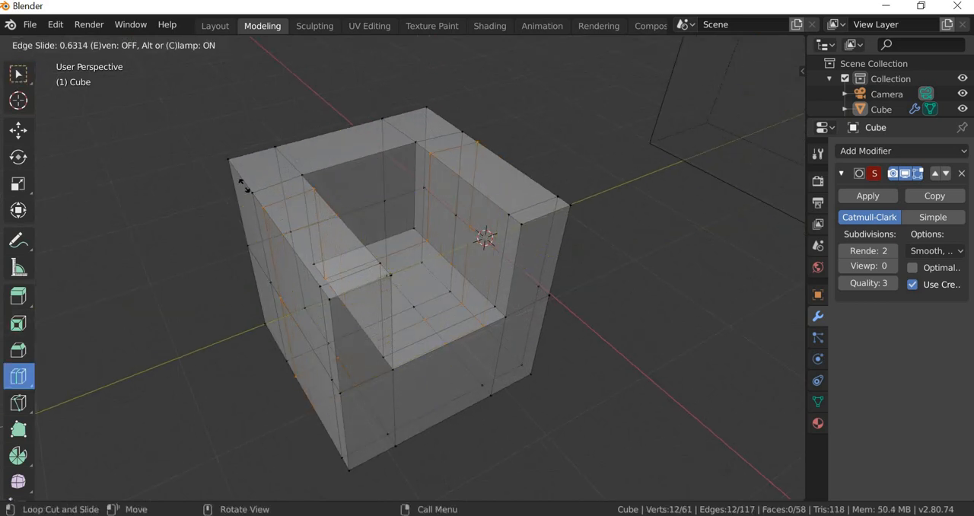
left_click(238, 178)
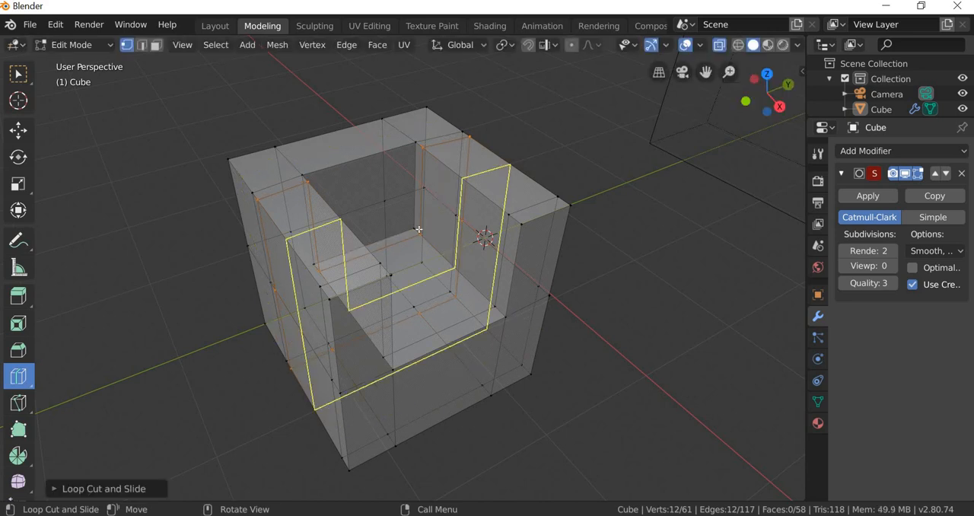
Step: Add two front-to-back loop cuts through the seat and backrest, each slid close to the inner face of one armrest
middle_click_drag(394, 358, 389, 148)
left_click(386, 156)
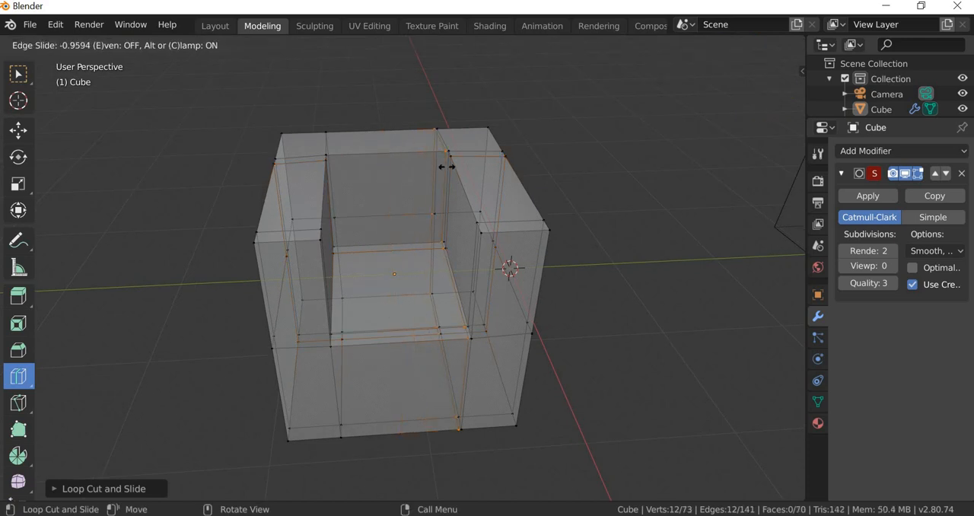
left_click(414, 162)
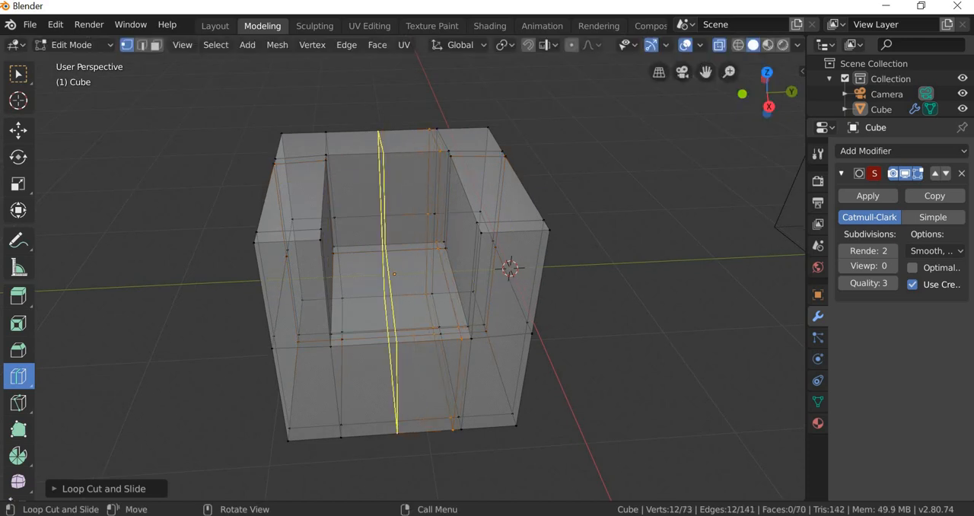
left_click(409, 155)
left_click(359, 156)
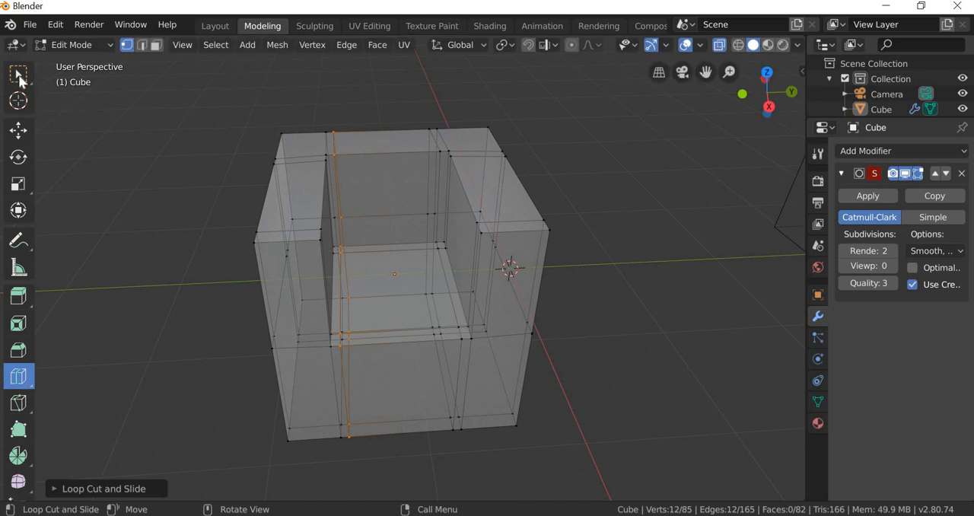
Step: Examine the new supporting loops around the seat's inner corners and edges up close
middle_click_drag(167, 288, 175, 289)
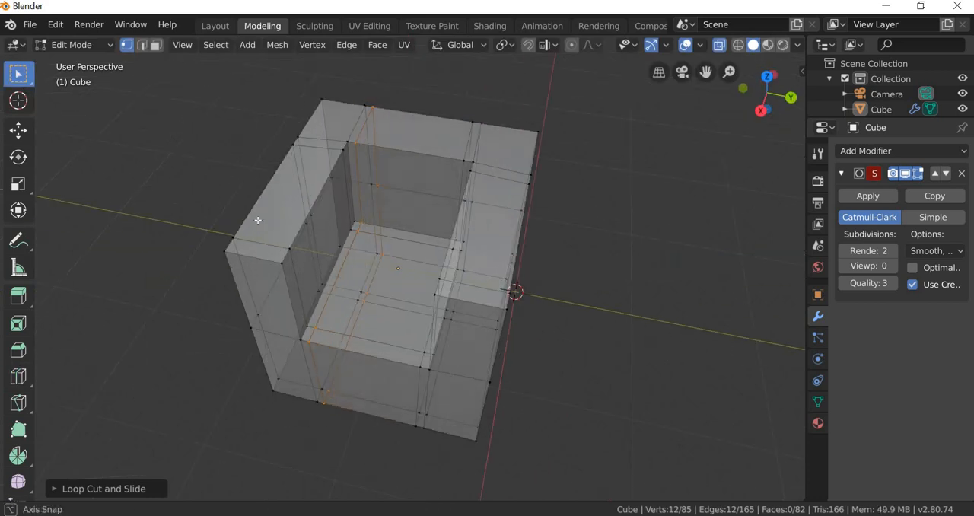
scroll(340, 114, "up", 3)
middle_click_drag(369, 138, 261, 257)
scroll(405, 183, "up", 3)
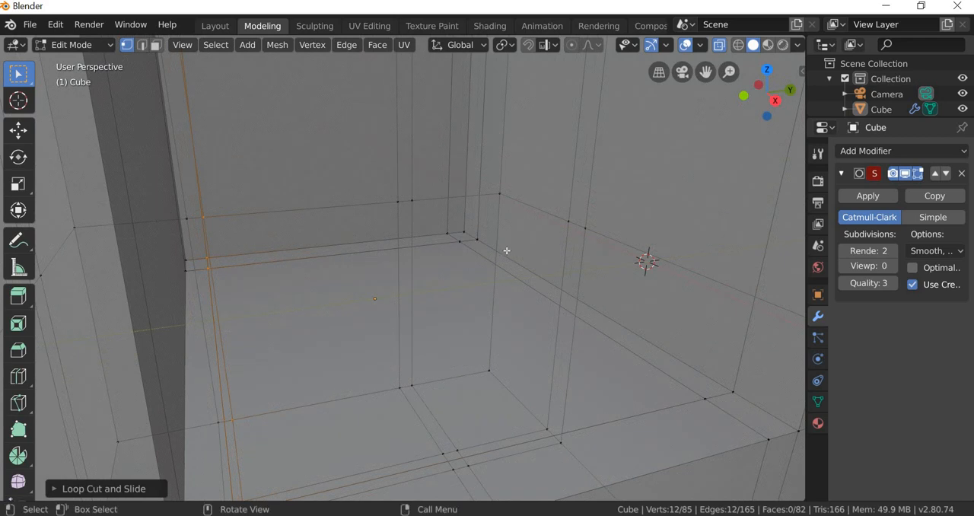
scroll(423, 138, "down", 2)
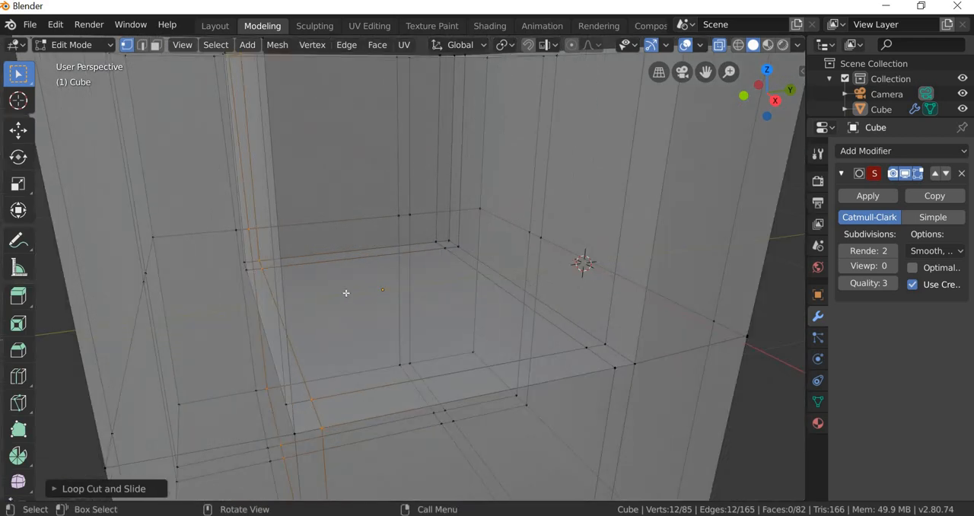
middle_click_drag(373, 297, 355, 306)
scroll(429, 380, "down", 3)
middle_click_drag(436, 389, 473, 421)
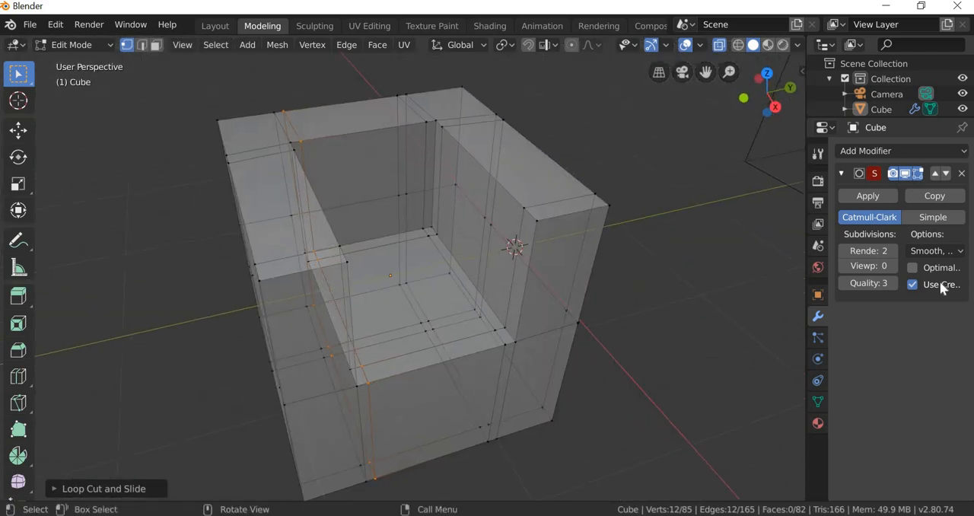
Step: Preview the armchair in object mode at viewport subdivision level 2 from several sides, and set the level back to 0
left_click(215, 26)
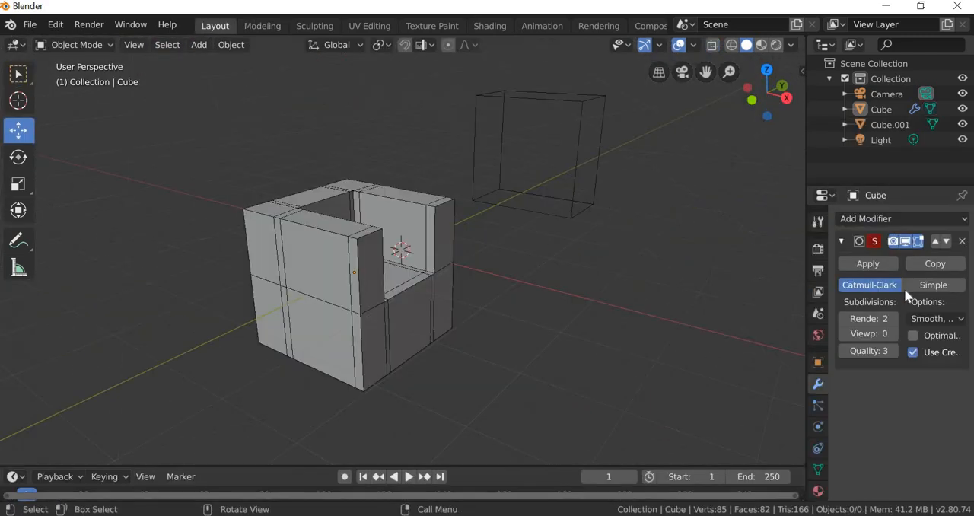
left_click(893, 334)
left_click(894, 334)
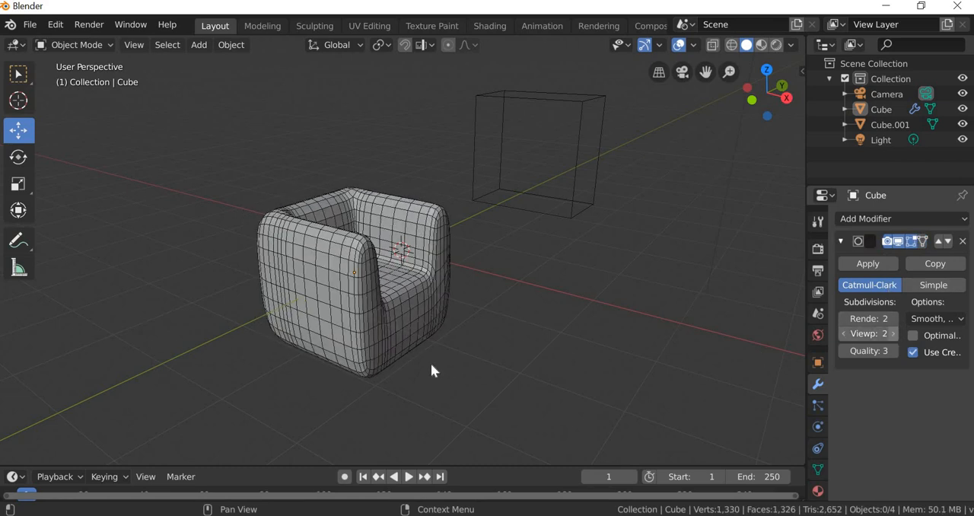
middle_click_drag(392, 379, 262, 260)
scroll(398, 388, "up", 4)
middle_click_drag(395, 376, 352, 254)
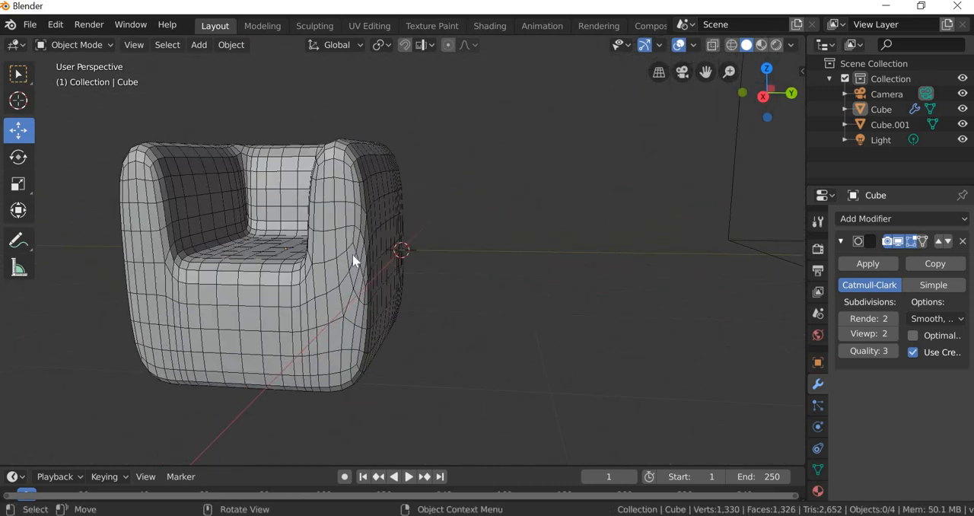
middle_click_drag(323, 313, 362, 268)
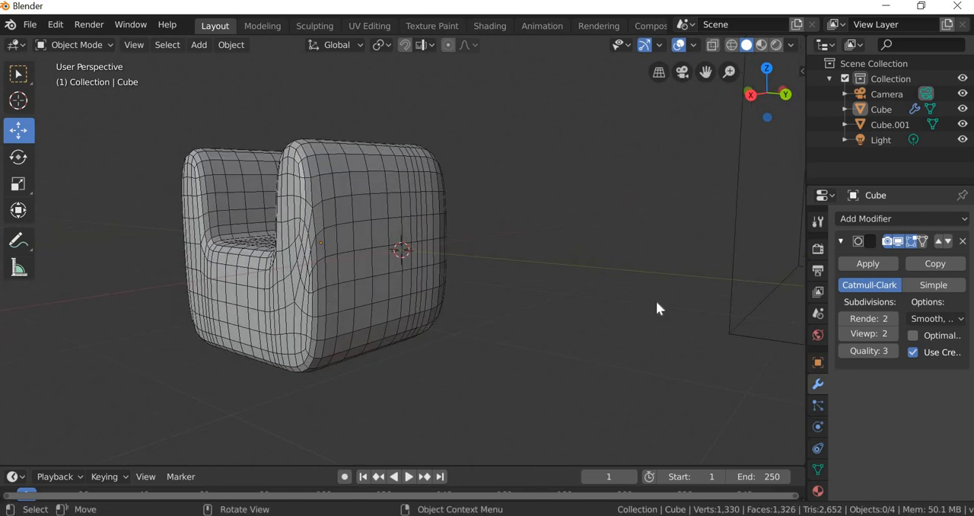
left_click(842, 334)
left_click(842, 333)
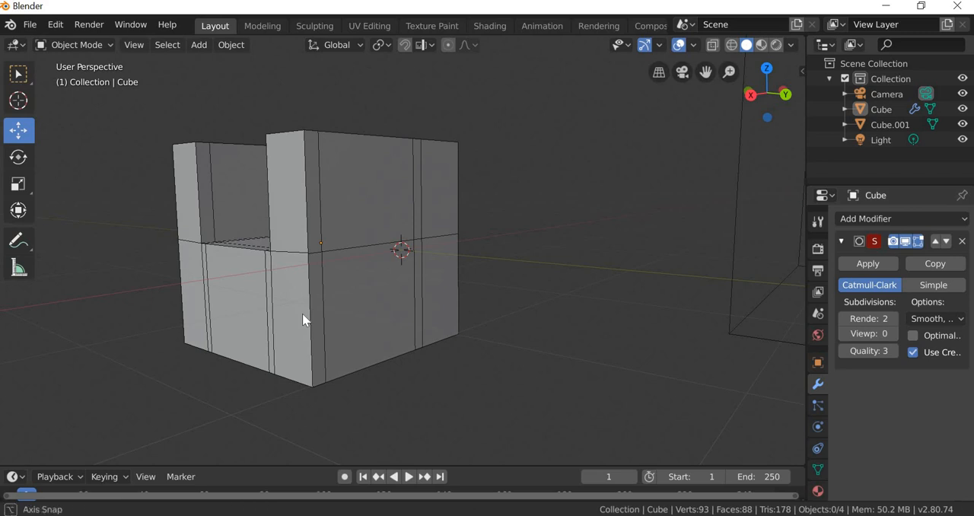
Step: Undo the last mesh change in edit mode, and merge the two overlapping vertices at the armrest's front corner at their center
left_click(265, 25)
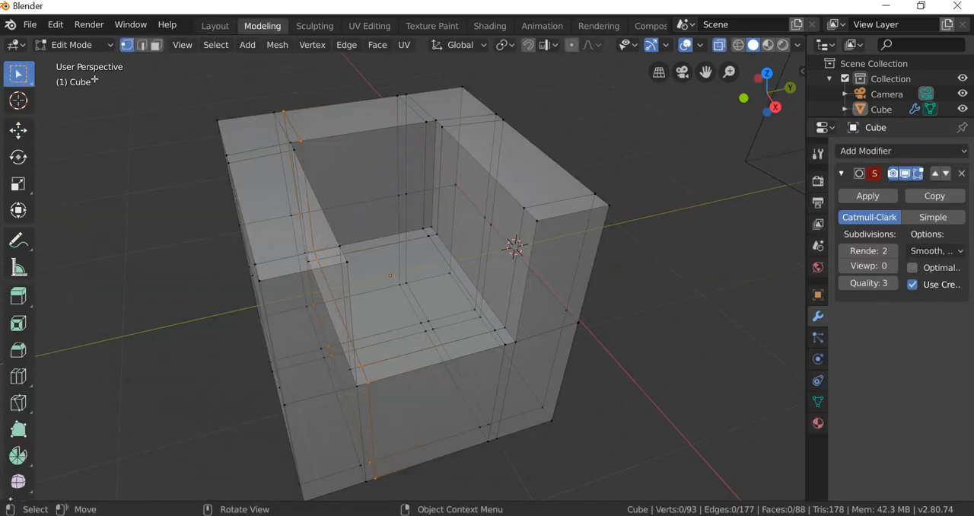
middle_click_drag(253, 334, 308, 335)
scroll(310, 338, "up", 5)
middle_click_drag(371, 404, 401, 355)
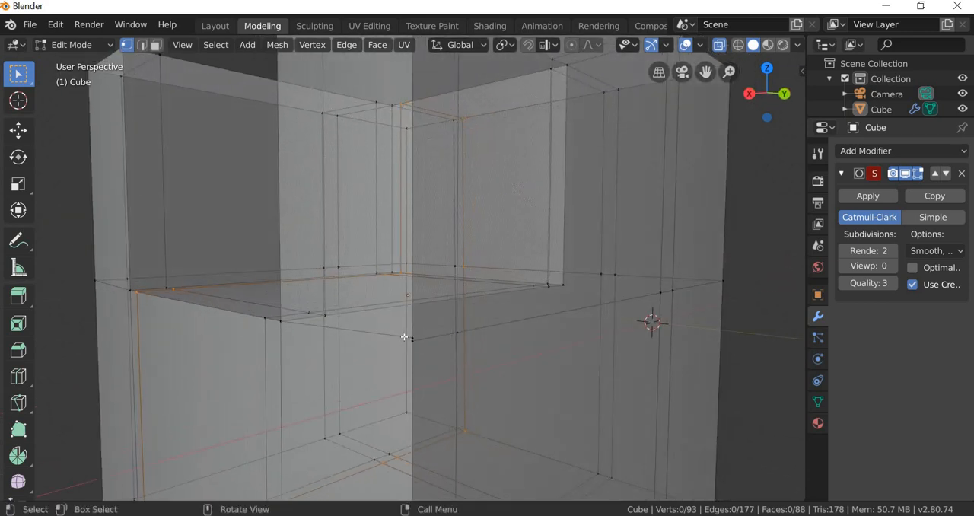
key("ctrl+z")
right_click(413, 337)
mouse_move(413, 337)
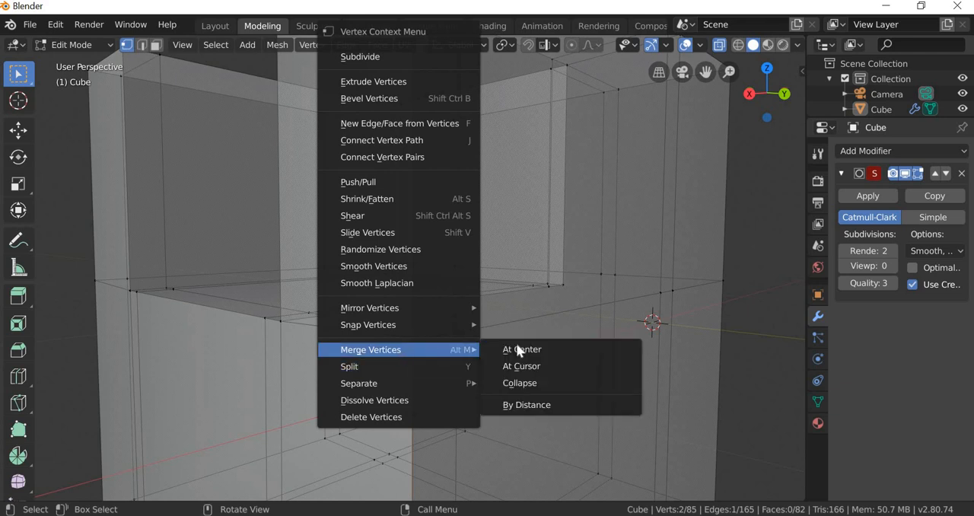
left_click(535, 349)
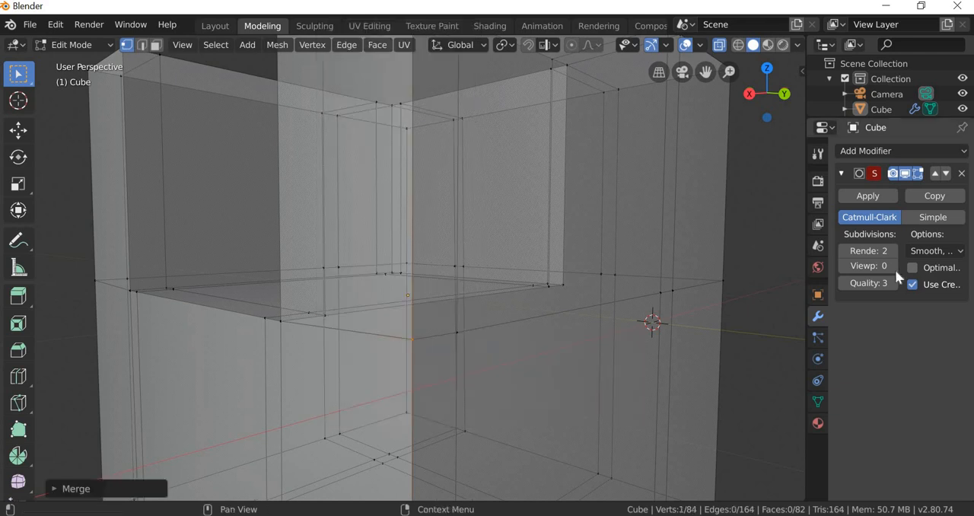
Step: Return to object mode, try viewport subdivision level 3 on the armchair, and set the level to 2
left_click(216, 27)
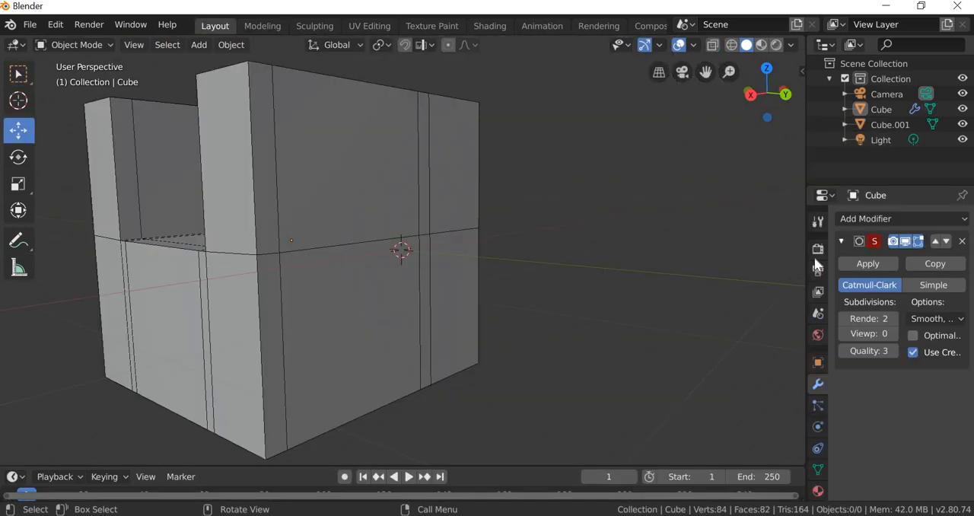
left_click(893, 333)
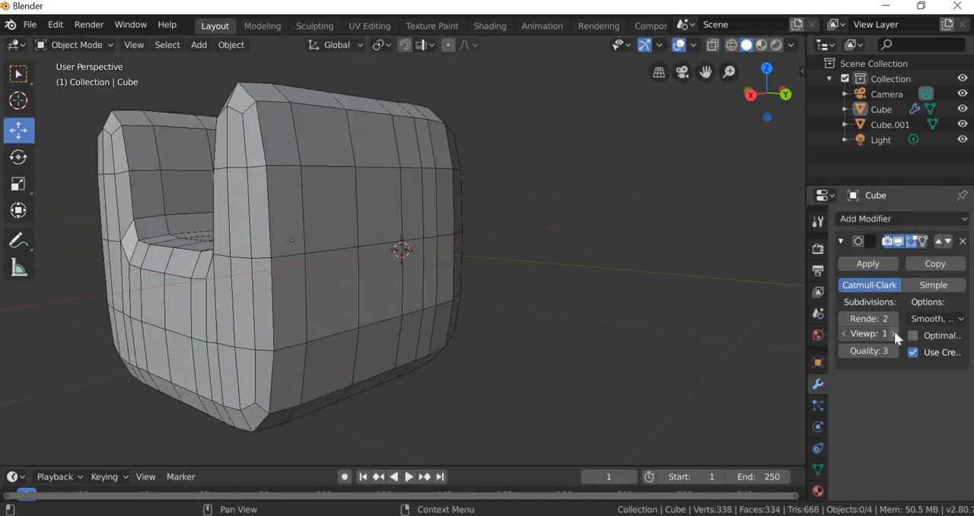
left_click(894, 333)
left_click(894, 334)
left_click(396, 373)
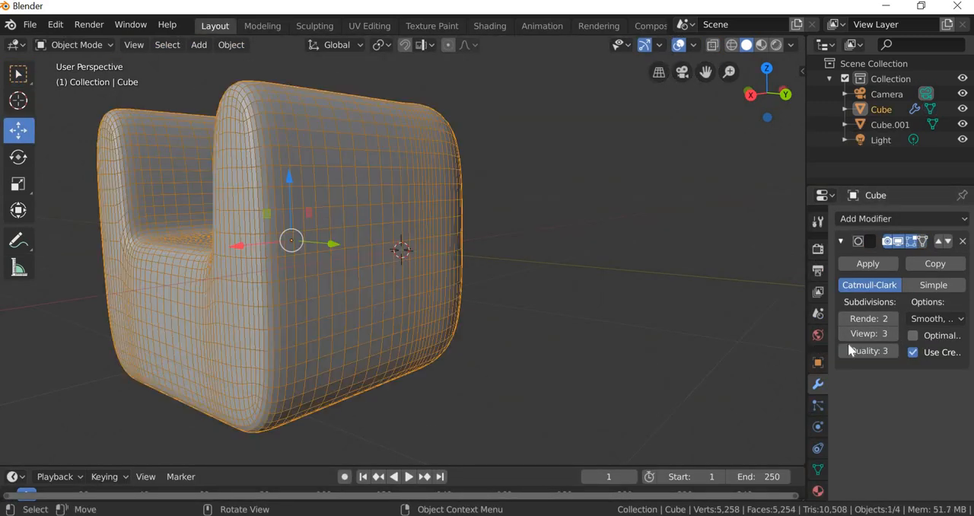
left_click(842, 335)
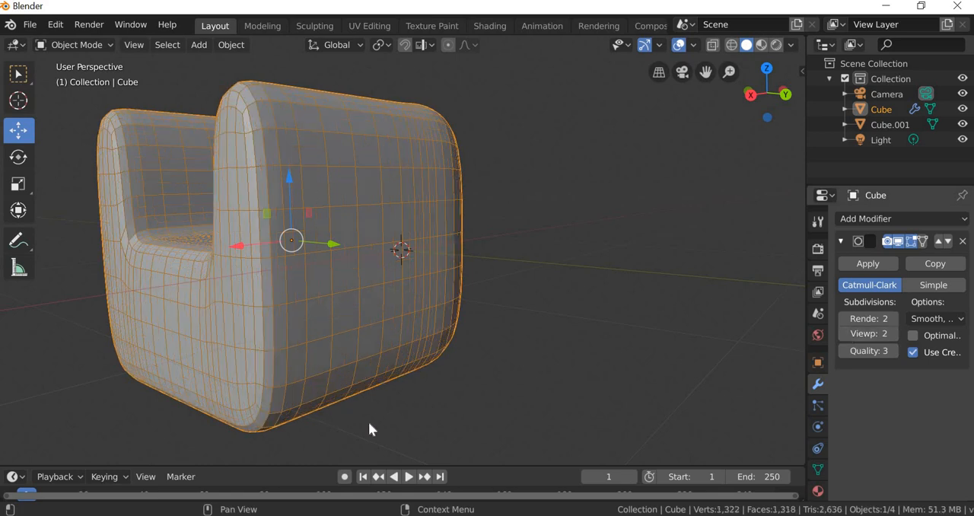
Step: Examine the smoothed armchair from above, the front, below and the side for the roundness of its edges
middle_click_drag(368, 422, 421, 430)
scroll(317, 405, "down", 4)
middle_click_drag(318, 411, 341, 404)
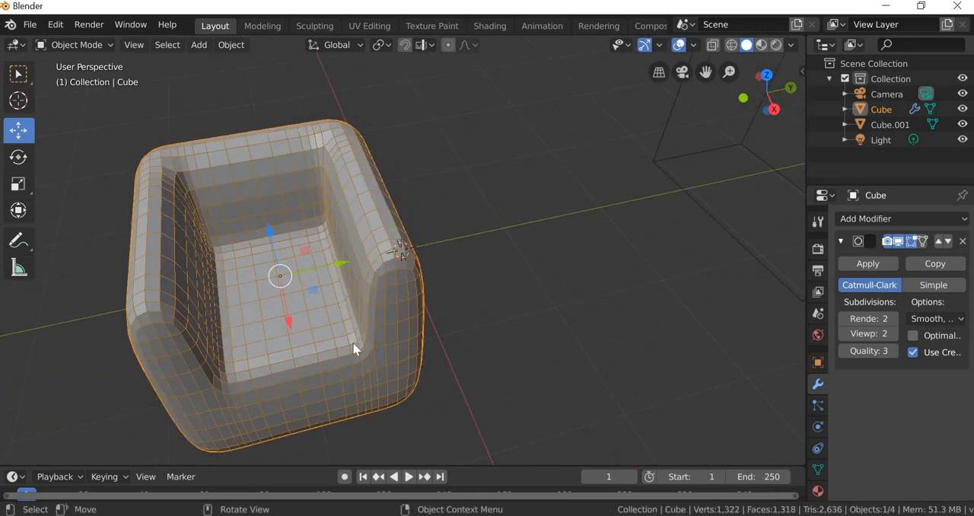
middle_click_drag(354, 349, 285, 350)
scroll(305, 373, "down", 3)
mouse_move(318, 391)
middle_mouse_down()
mouse_move(348, 398)
mouse_move(322, 383)
mouse_move(332, 385)
middle_mouse_up()
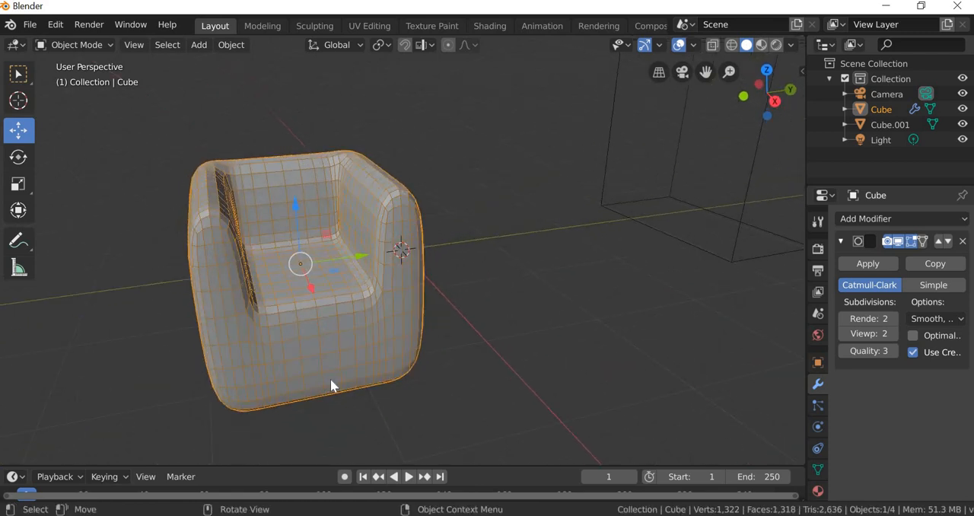
middle_click_drag(335, 352, 310, 323)
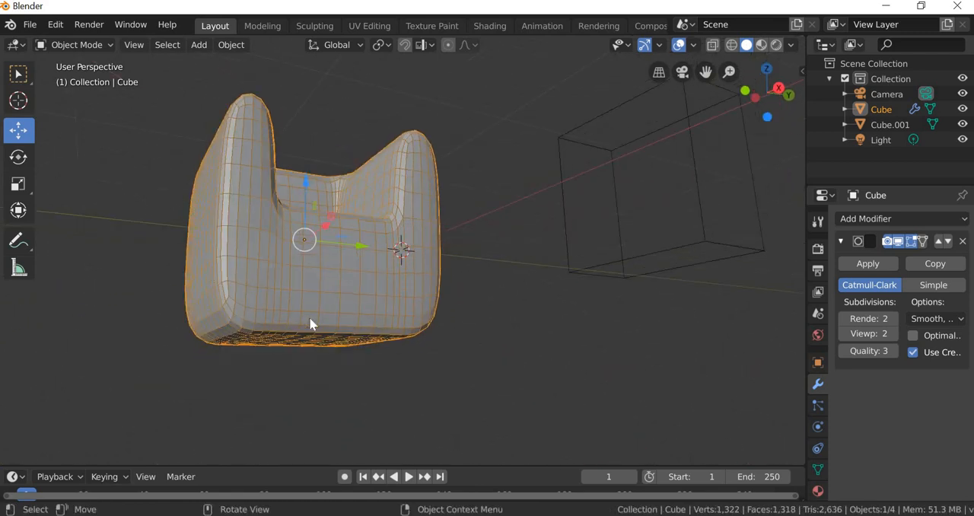
middle_click_drag(345, 371, 258, 323)
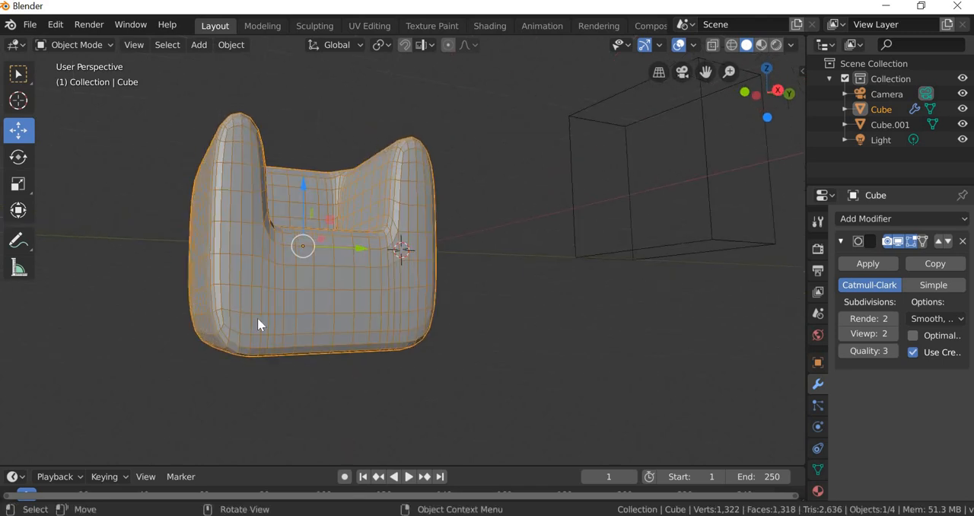
middle_click_drag(254, 384, 337, 398)
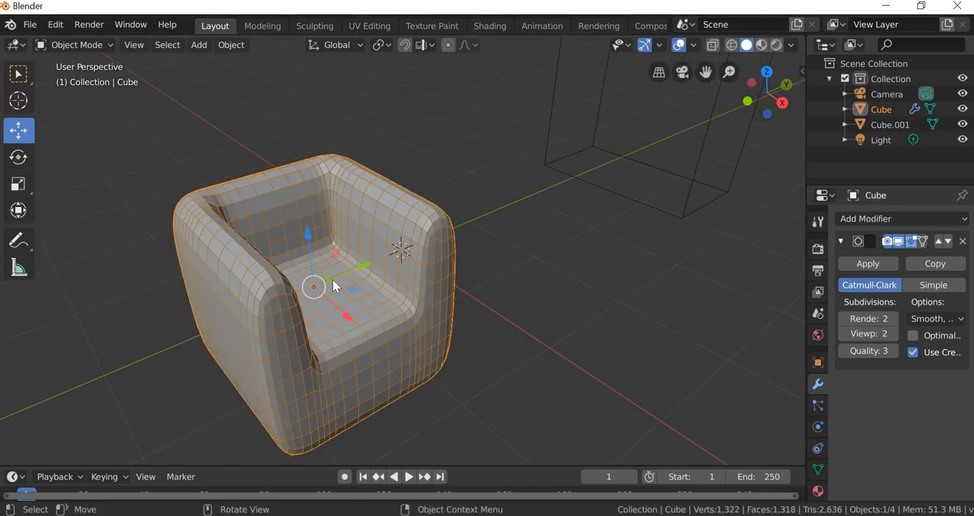
middle_click_drag(426, 388, 304, 189)
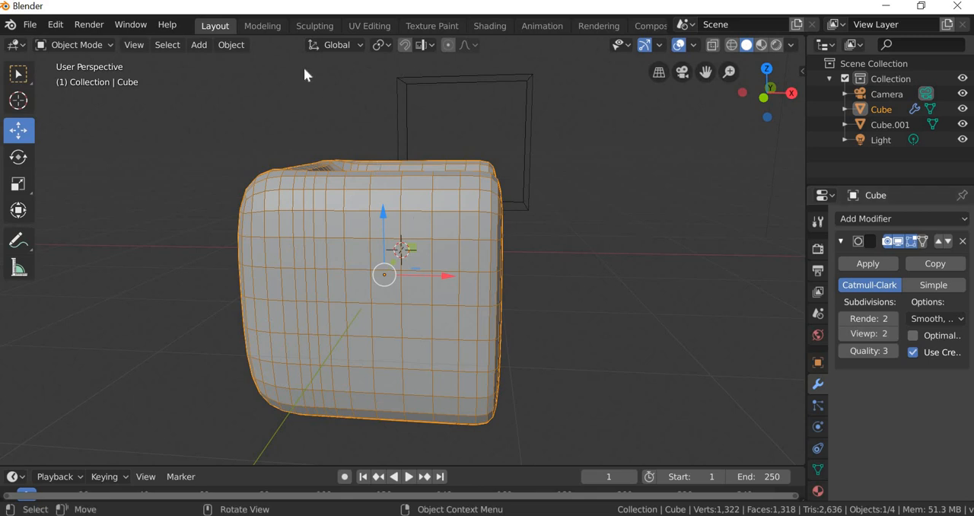
Step: Select the upper front vertices of both armrests in edit mode and move them down so the armrests slope towards the front
key("ctrl+Page_Down")
middle_click(461, 313)
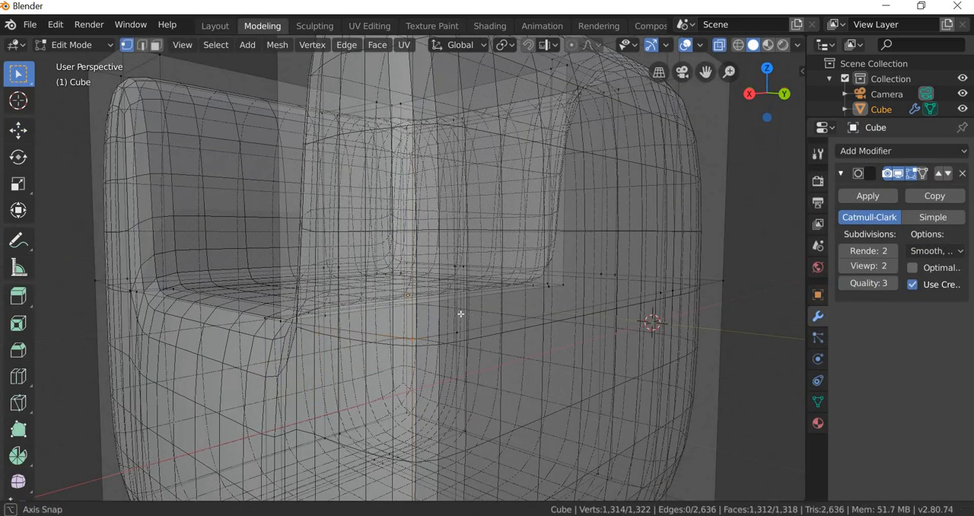
scroll(407, 342, "down", 6)
middle_click_drag(490, 343, 59, 165)
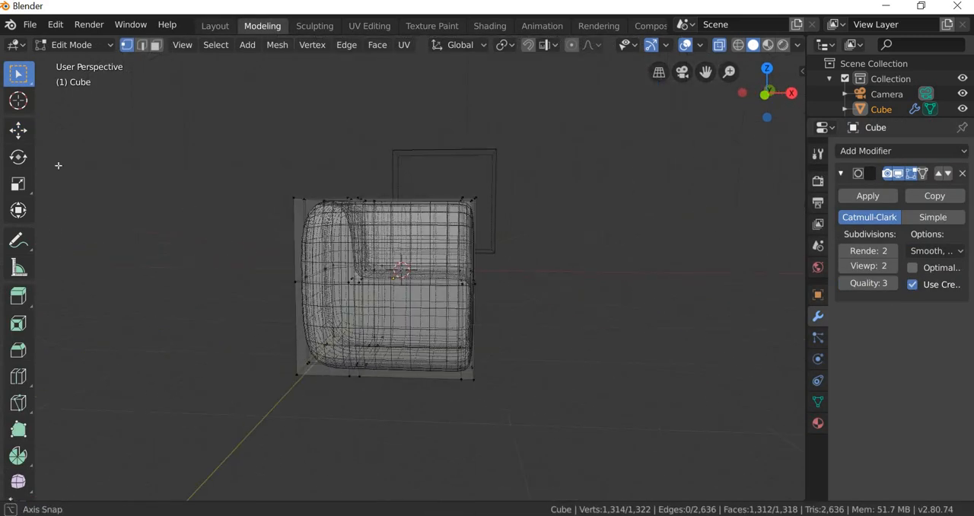
left_click_drag(427, 173, 494, 224)
left_click(18, 131)
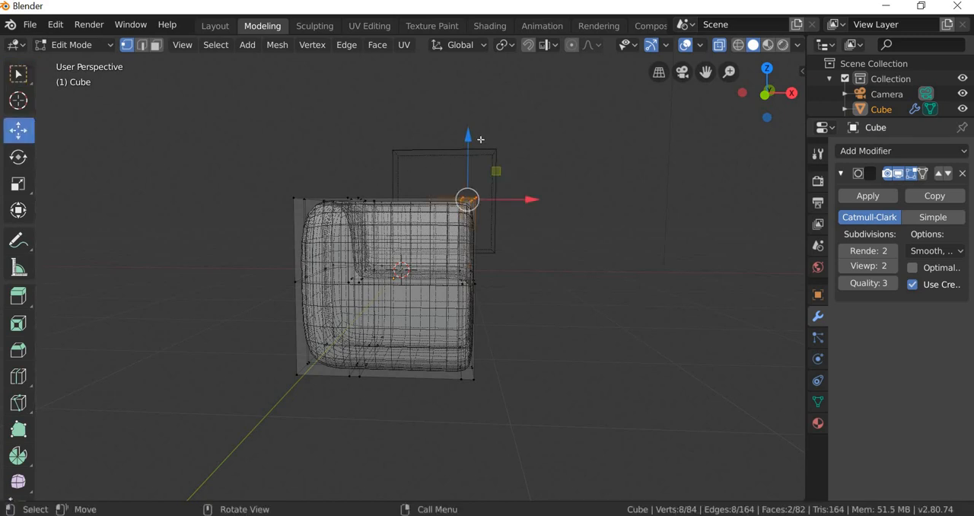
left_click_drag(476, 174, 454, 384)
mouse_move(453, 384)
middle_mouse_down()
mouse_move(461, 387)
mouse_move(447, 403)
mouse_move(471, 390)
middle_mouse_up()
Step: Check the lowered armrest fronts up close and in the right orthographic view
scroll(468, 402, "up", 2)
middle_click_drag(528, 377, 517, 304)
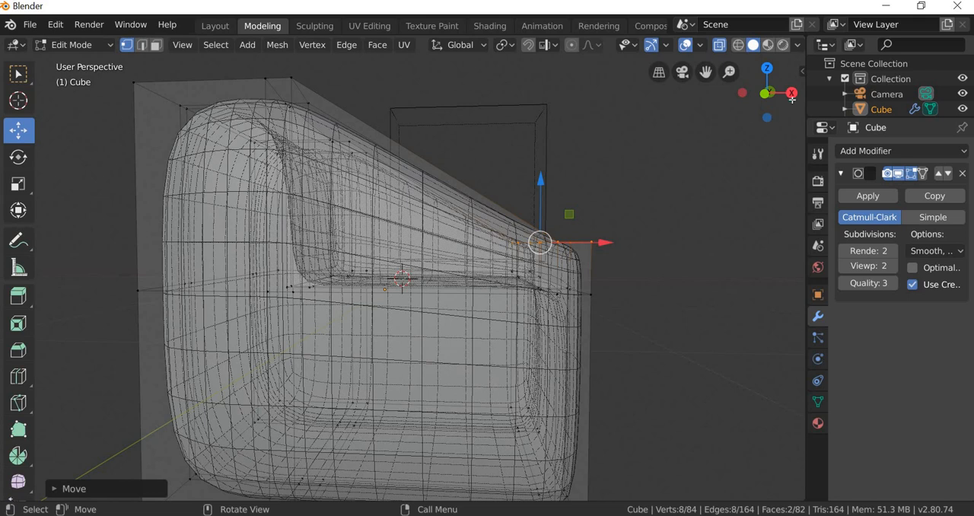
left_click(791, 92)
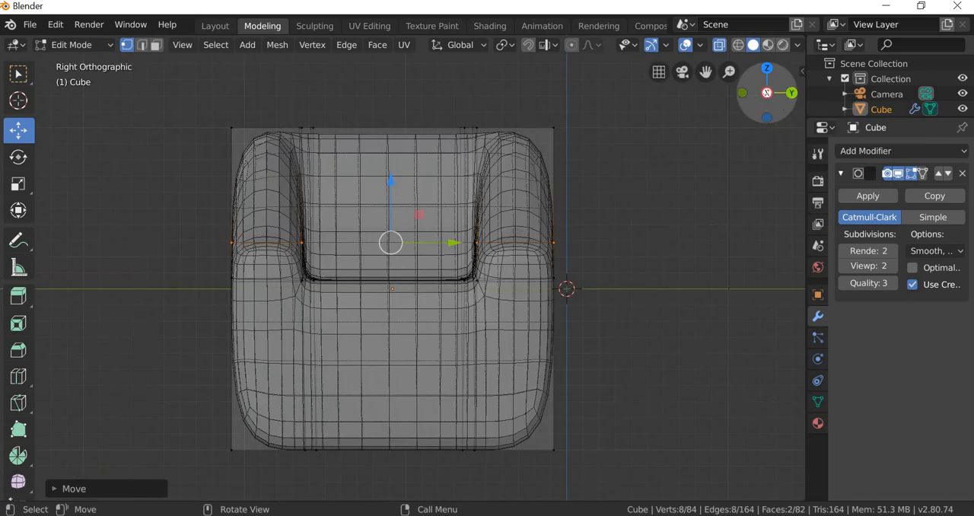
Step: Select the outermost upper front vertices of both armrests in the back orthographic view and move them slightly down to soften the front edge
left_click(767, 94)
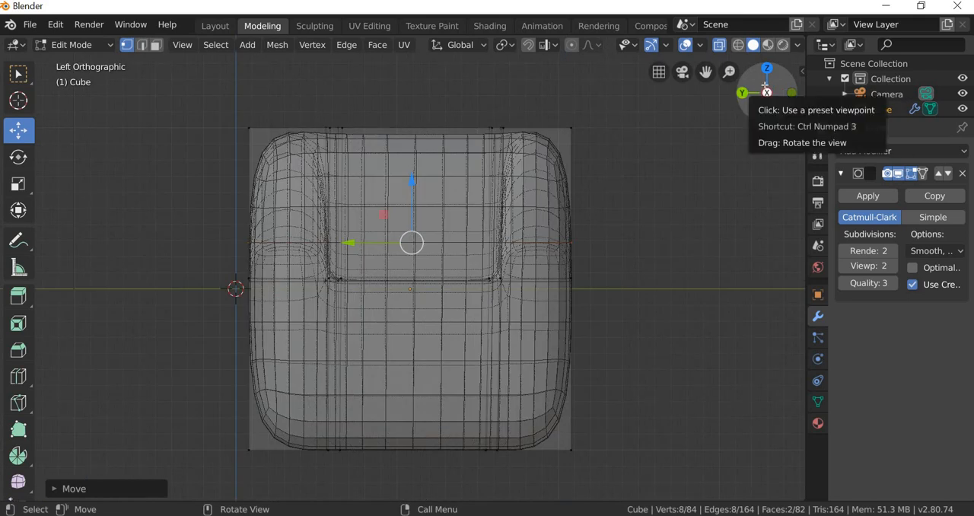
left_click(743, 93)
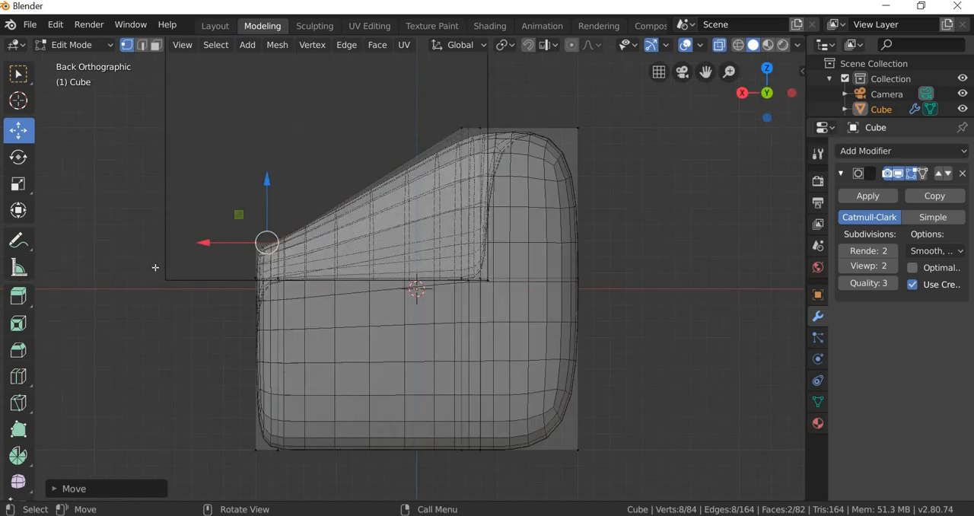
key("alt+a")
scroll(175, 282, "up", 4)
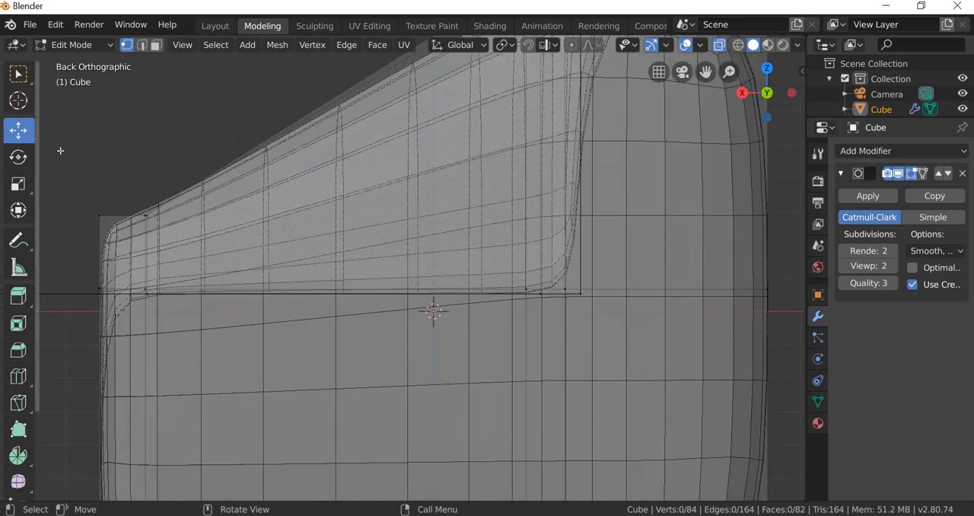
key("w")
left_click_drag(79, 192, 118, 250)
left_click(14, 136)
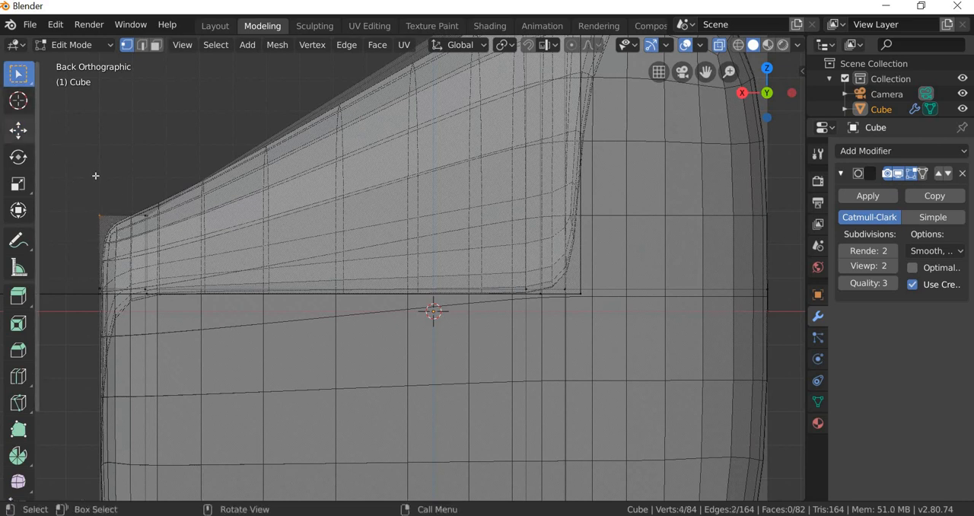
left_click_drag(105, 178, 115, 202)
scroll(202, 337, "down", 4)
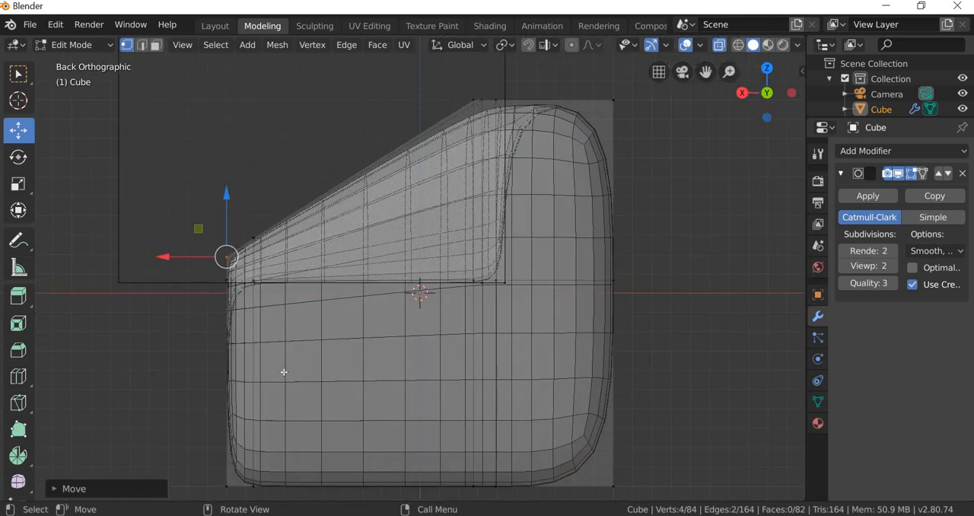
Step: Switch to the Layout workspace and examine the sloped armrests in object mode from above and the front
middle_click_drag(283, 370, 224, 208)
scroll(223, 208, "down", 2)
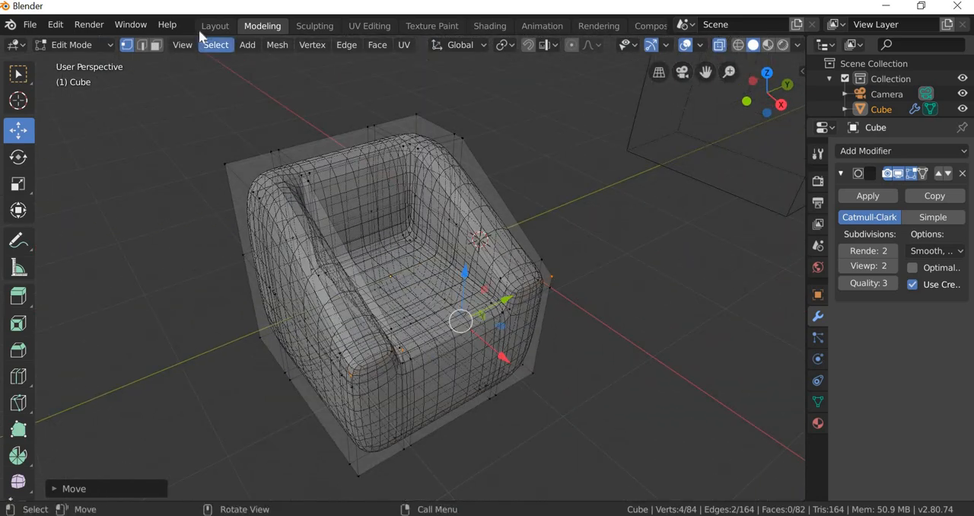
left_click(200, 27)
middle_click_drag(487, 346, 236, 298)
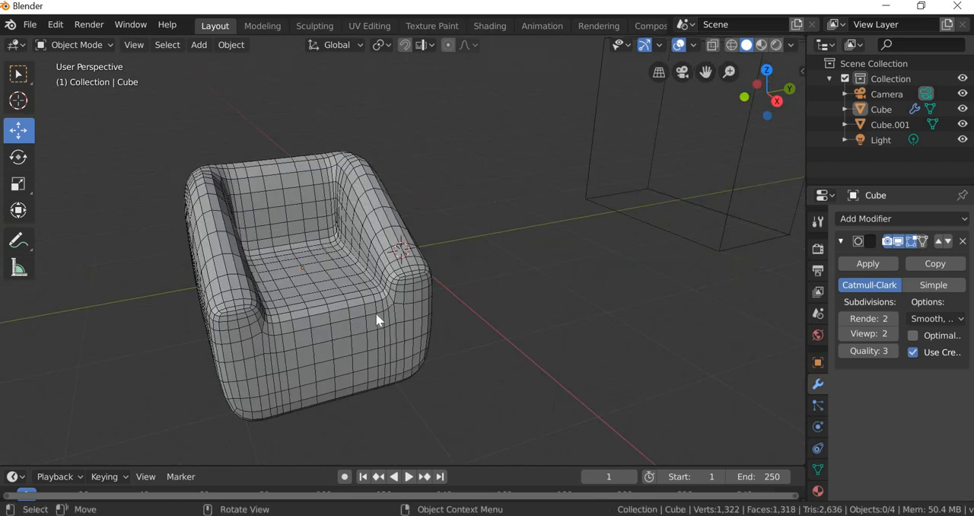
middle_click_drag(378, 321, 239, 226)
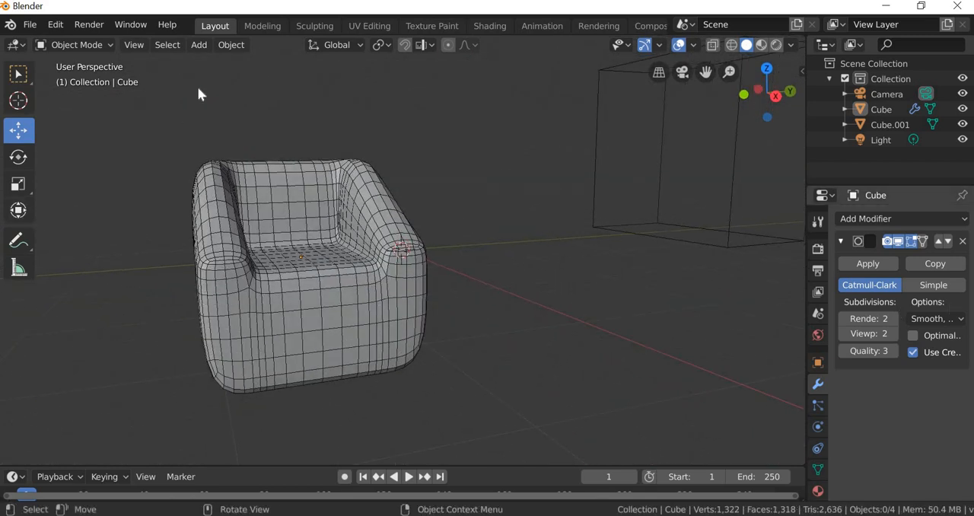
Step: Return to the Modeling workspace and add a horizontal loop cut around the armchair close to its base
left_click(251, 28)
middle_click_drag(312, 350, 42, 328)
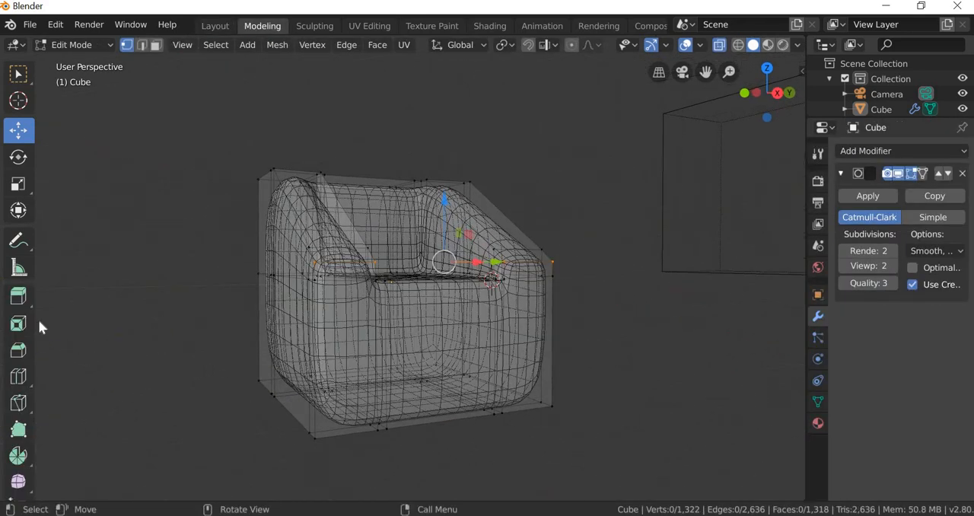
left_click(21, 376)
left_click_drag(298, 359, 298, 385)
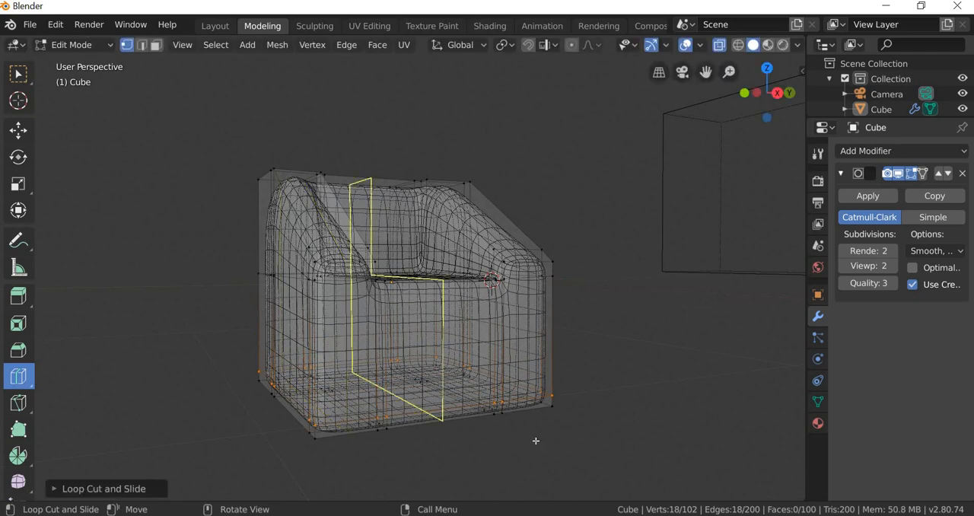
Step: Add a vertical loop cut close to the backrest's rear edge and view the armchair in the Layout workspace
middle_click_drag(538, 439, 255, 164)
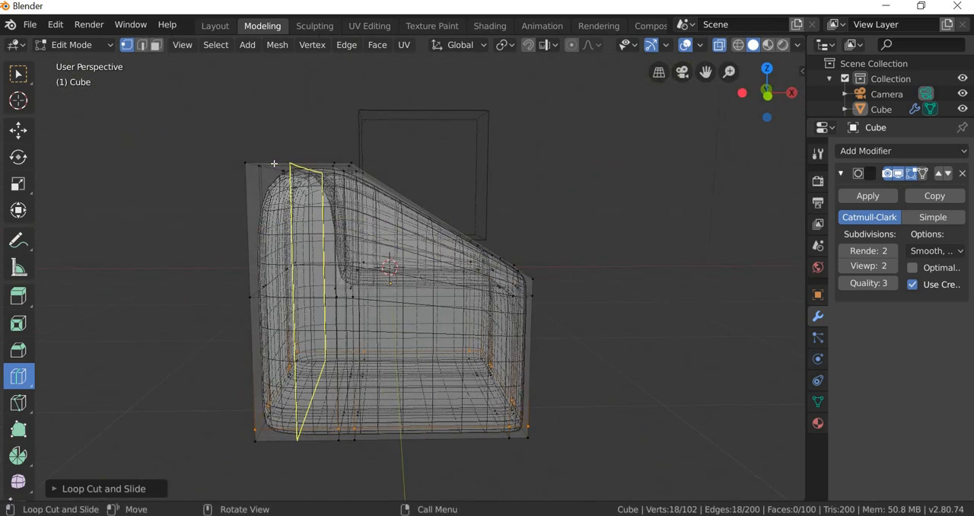
left_click_drag(255, 163, 245, 163)
middle_click_drag(713, 365, 684, 324)
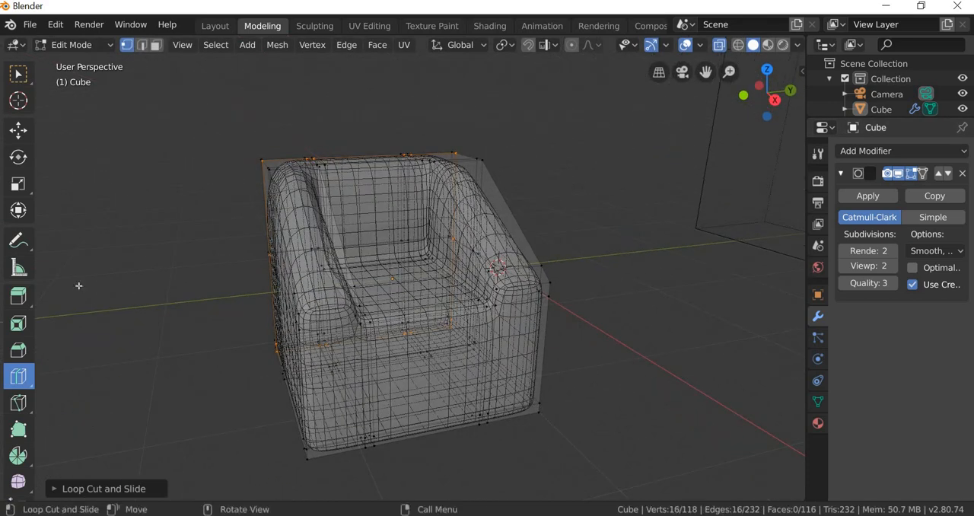
left_click(214, 26)
middle_click_drag(328, 380, 28, 111)
scroll(400, 381, "down", 5)
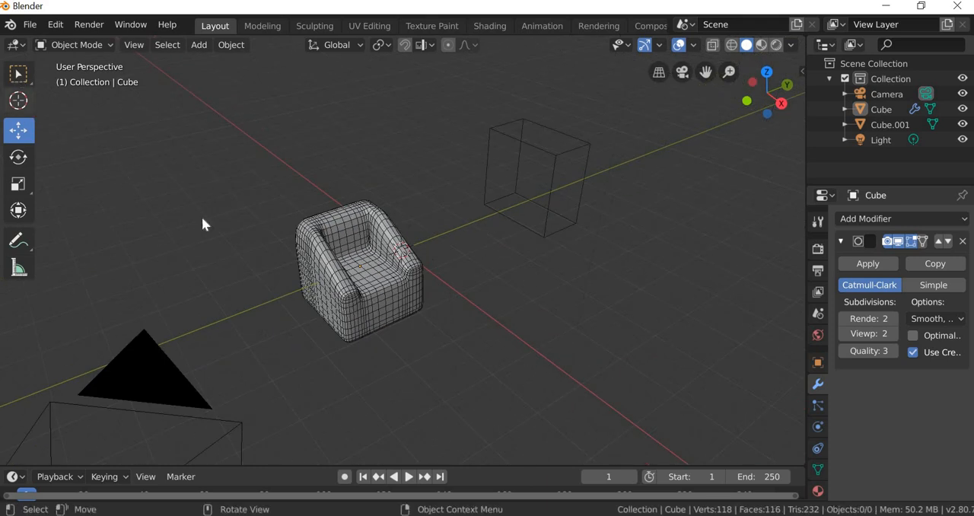
Step: Select the armchair and turn off its Wireframe option in the viewport display settings
key("w")
scroll(345, 374, "up", 3)
left_click(393, 356)
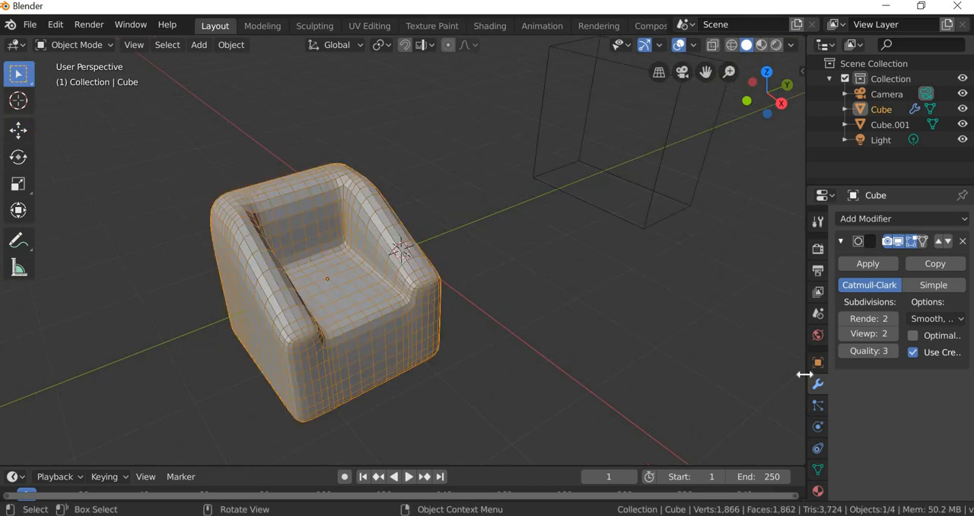
left_click(819, 363)
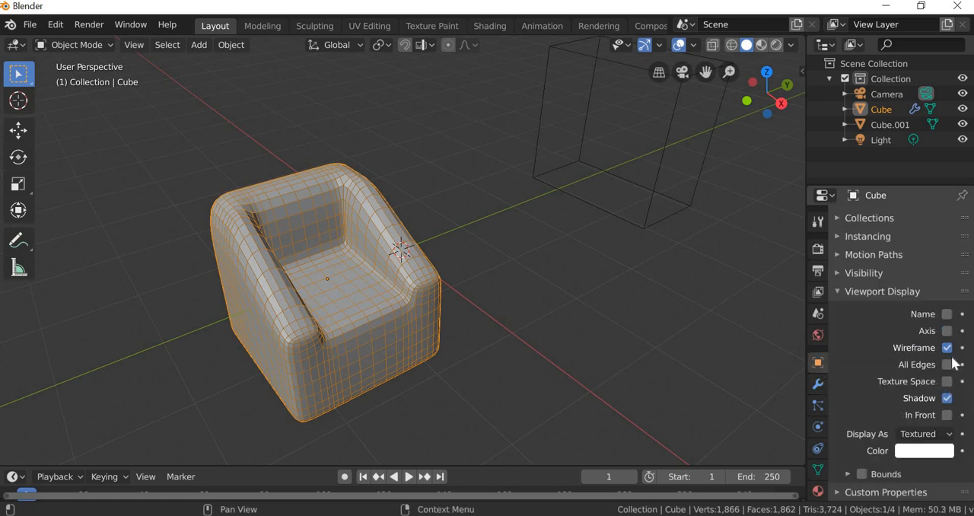
left_click(947, 347)
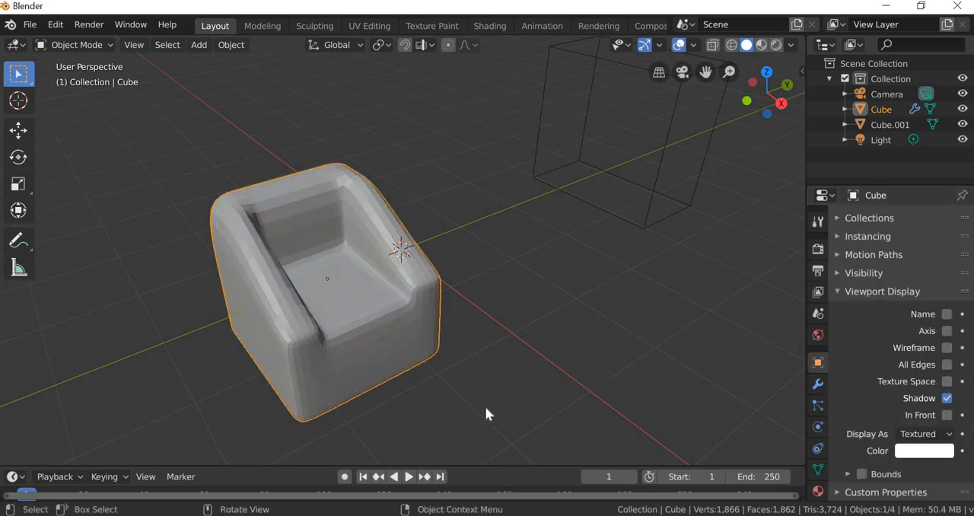
Step: Apply Shade Smooth to the armchair and look over its surface
left_click(235, 44)
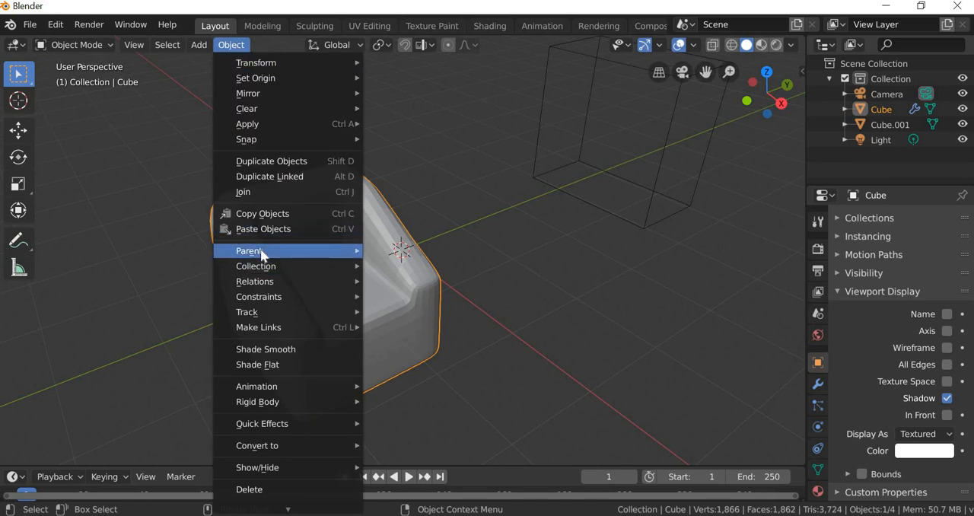
mouse_move(262, 255)
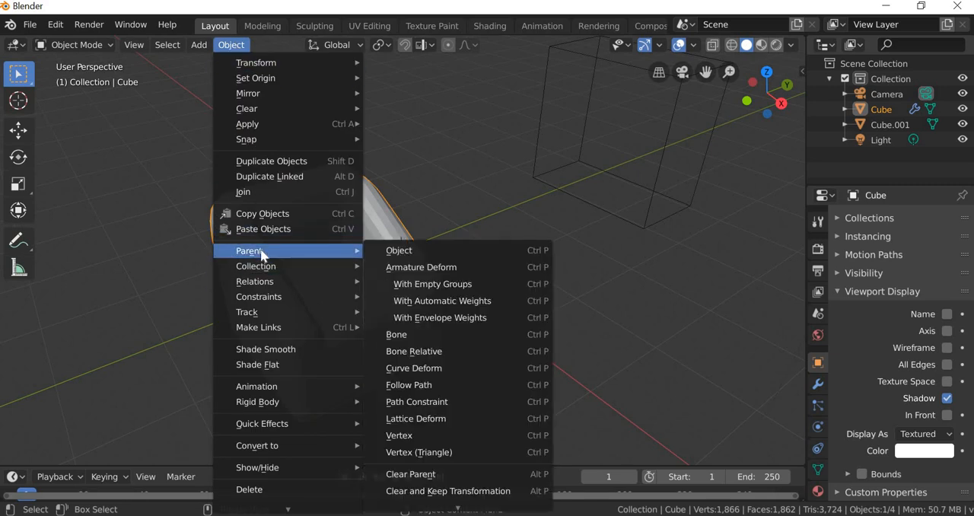
left_click(175, 97)
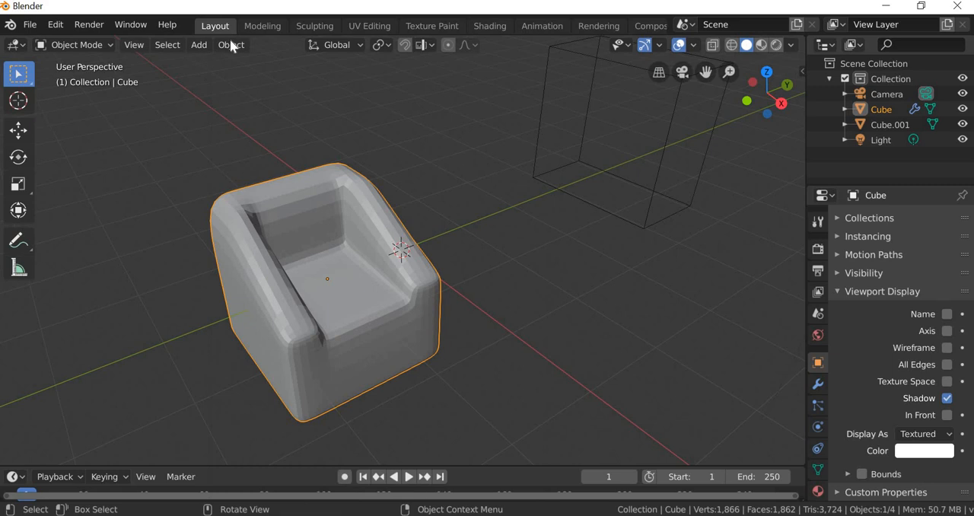
left_click(232, 46)
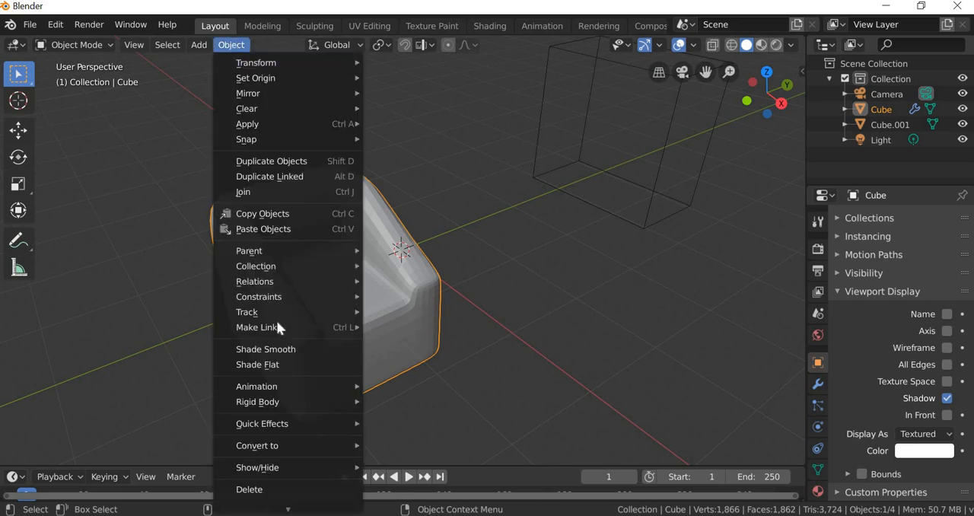
left_click(266, 350)
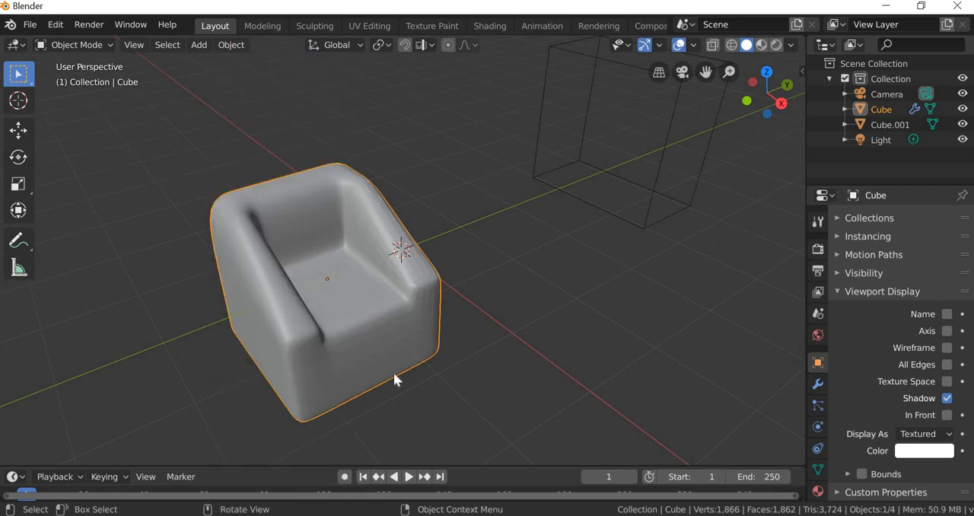
middle_click_drag(348, 361, 391, 364)
scroll(395, 355, "up", 2)
scroll(391, 365, "down", 3)
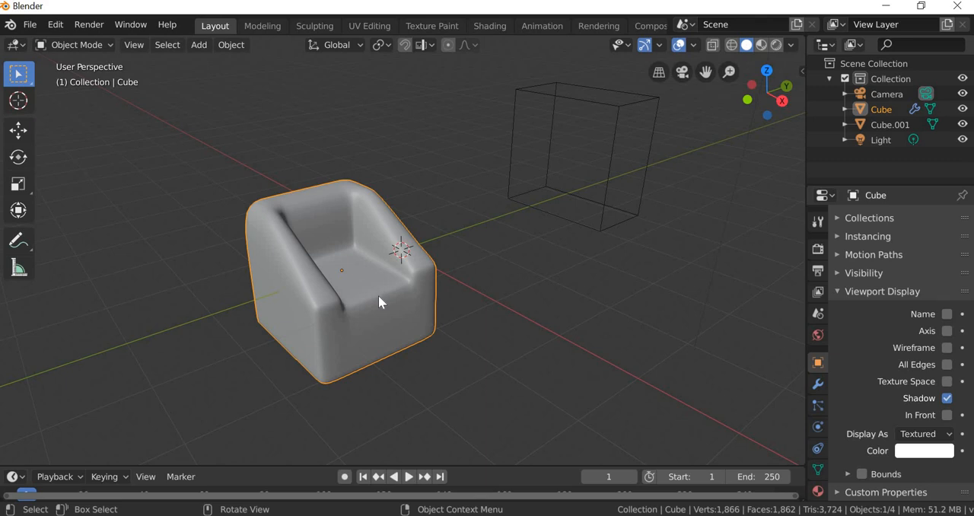
scroll(382, 290, "up", 4)
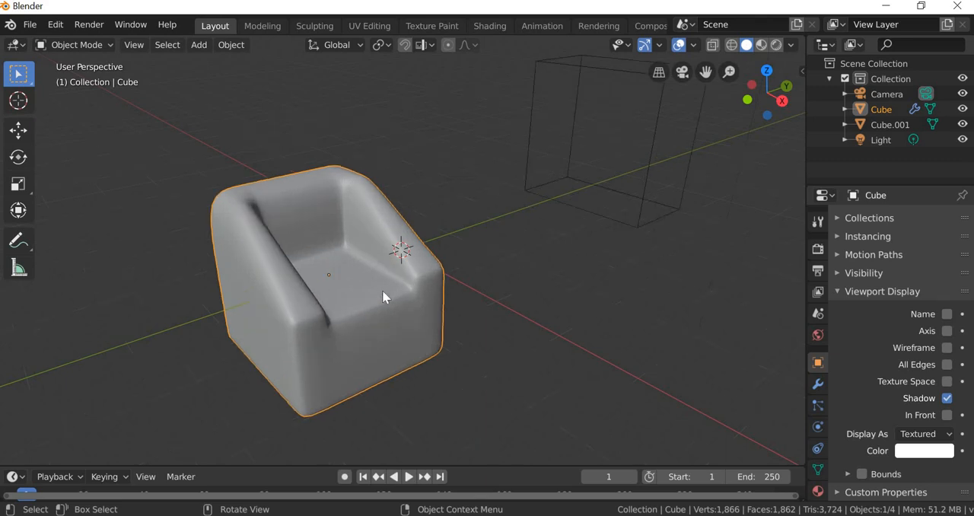
scroll(356, 324, "down", 2)
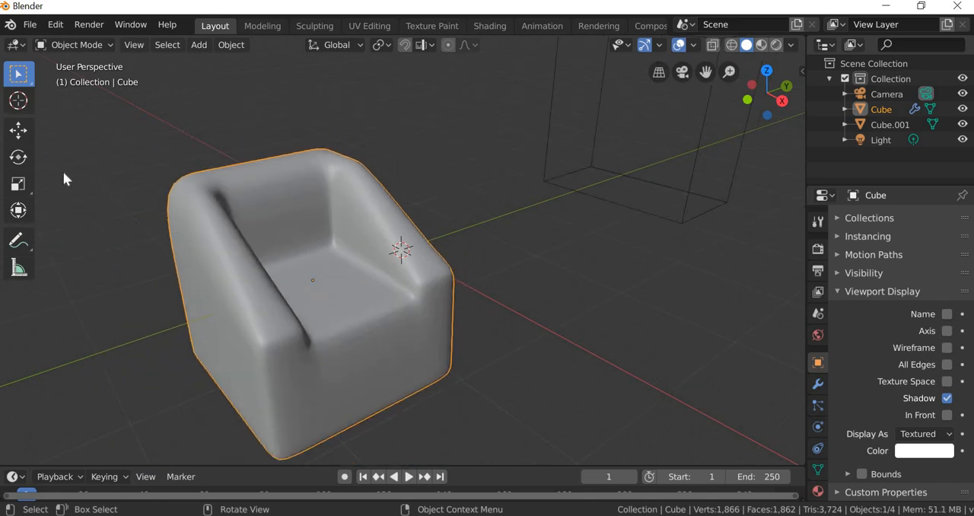
Step: Move the armchair along the Y axis so that its origin sits at the 3D cursor
left_click(21, 133)
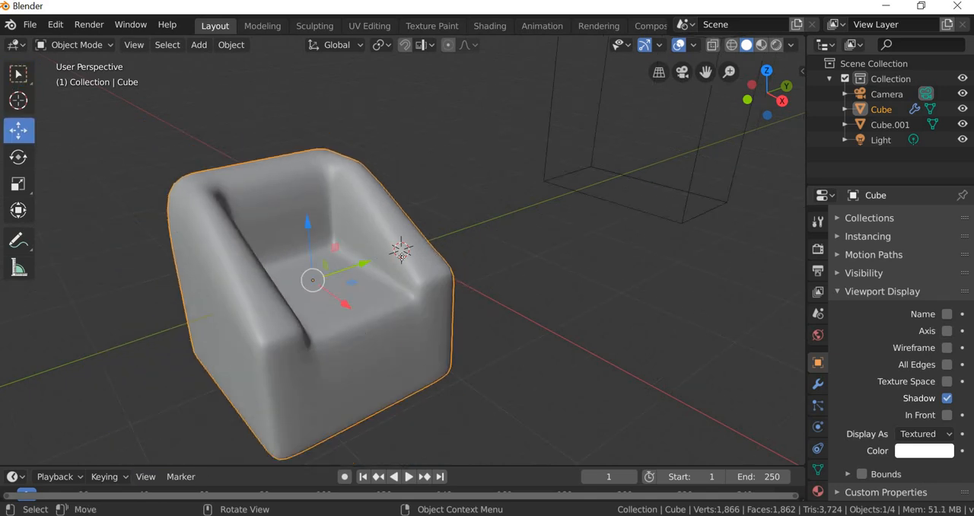
left_click_drag(362, 265, 472, 273)
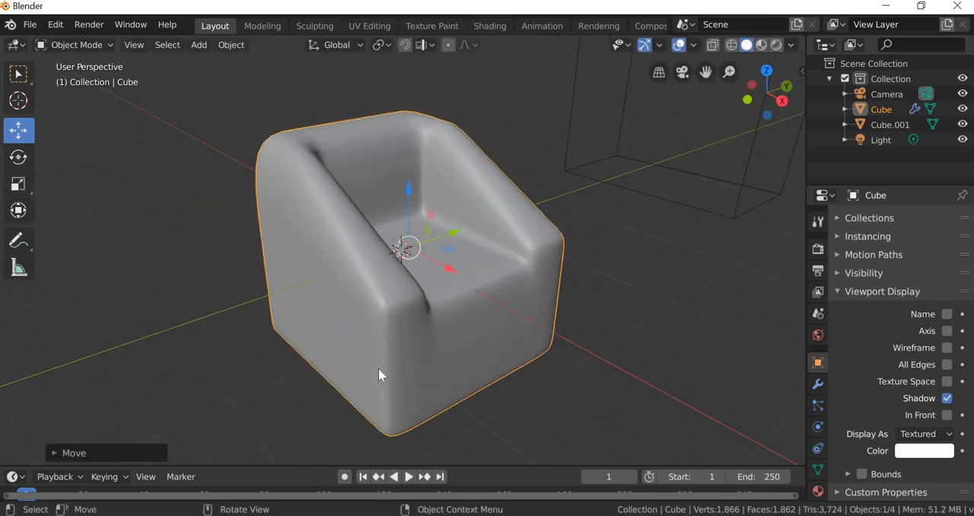
middle_click_drag(378, 369, 453, 357)
scroll(453, 364, "down", 1)
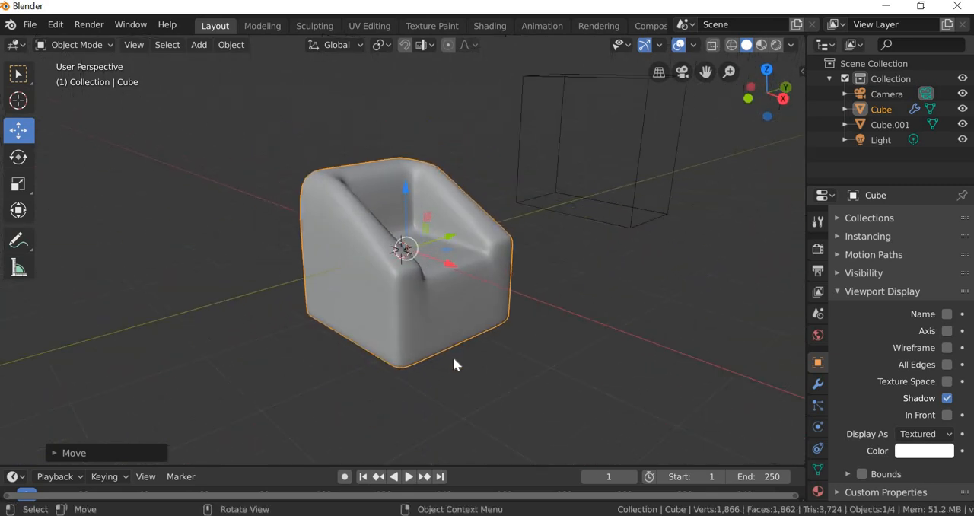